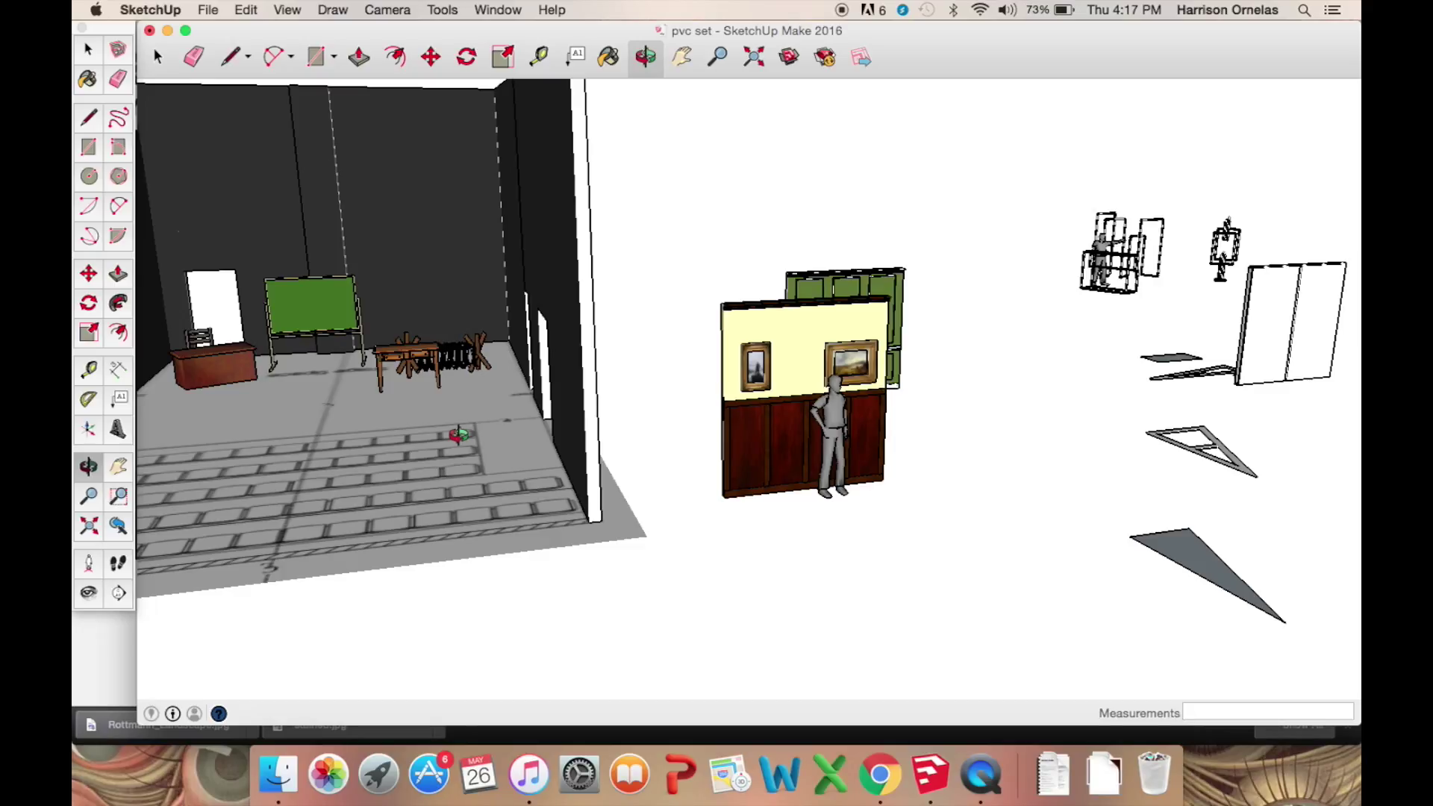
Orbit and zoom around the stage set to get a close view of the wall flat.
drag(577, 339, 663, 463)
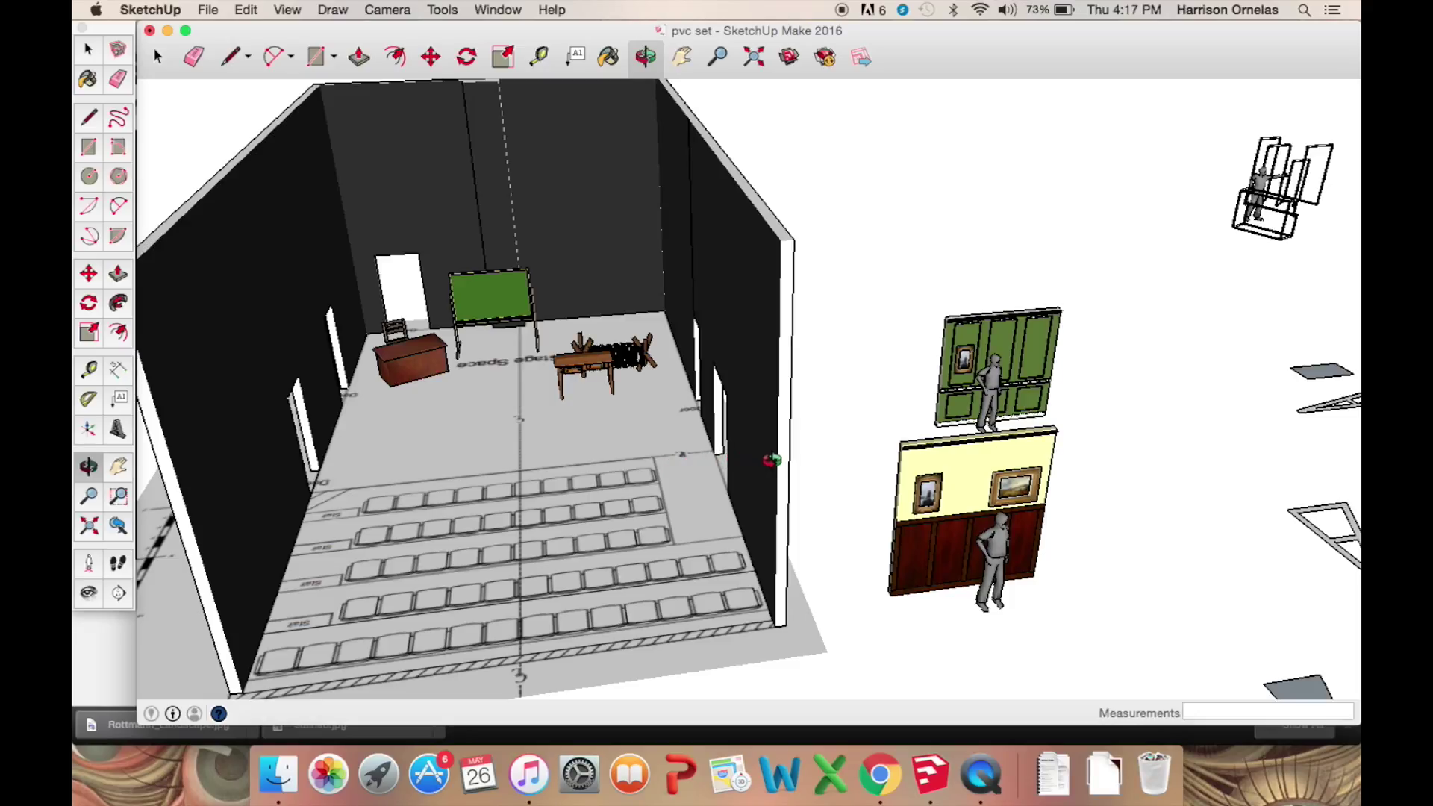
drag(772, 460, 666, 458)
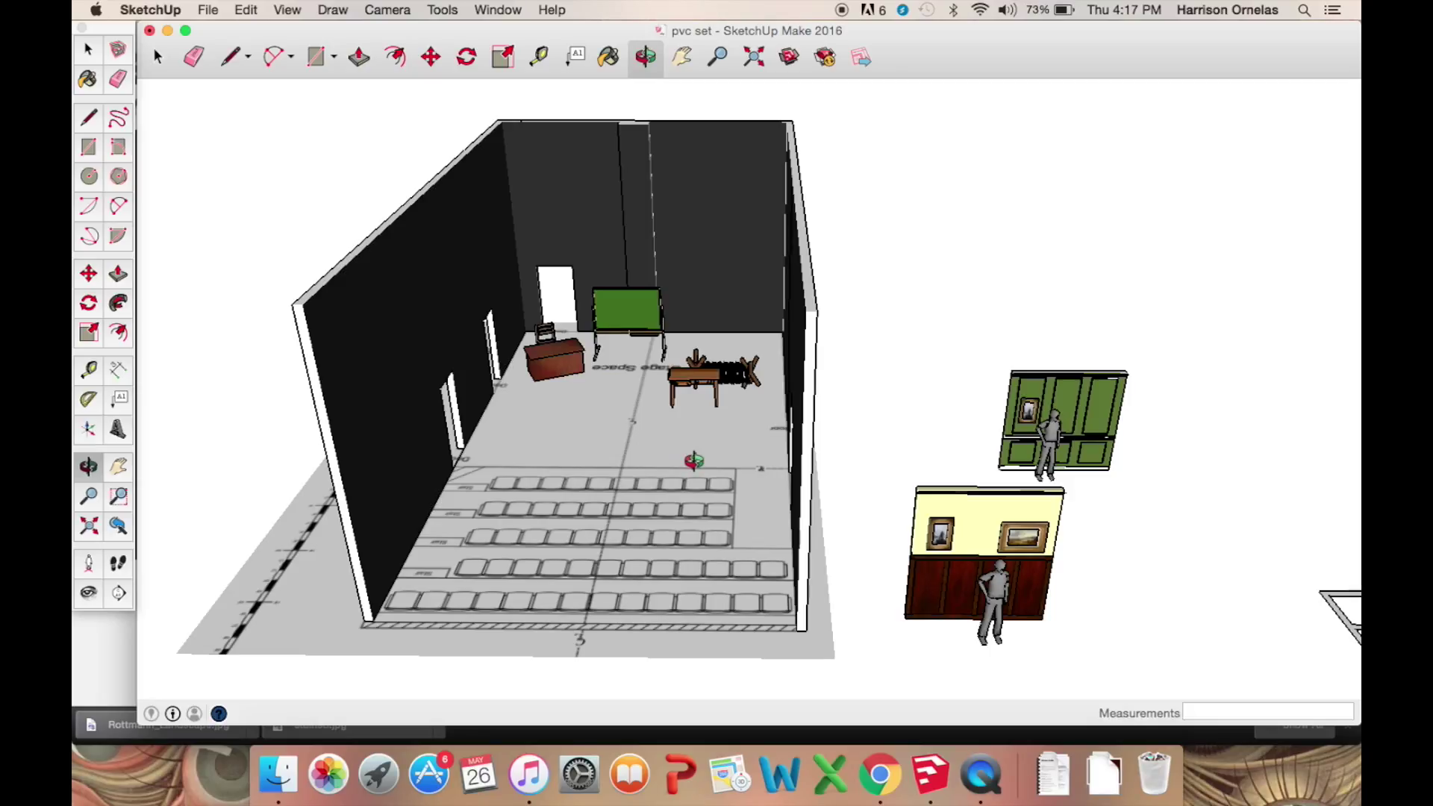
drag(652, 479, 590, 510)
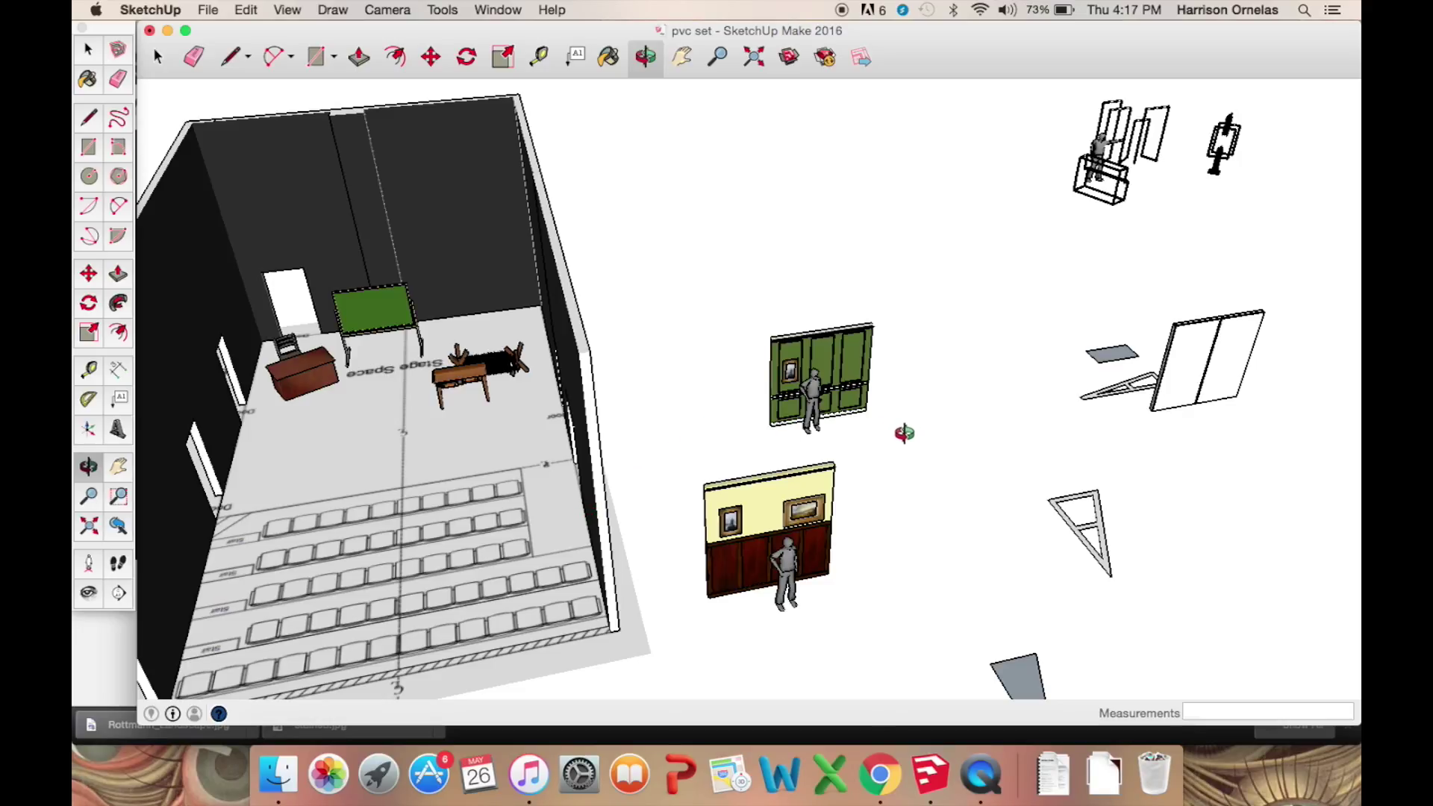
drag(880, 425, 700, 205)
scroll(799, 288, up, 5)
shift+drag(790, 339, 815, 319)
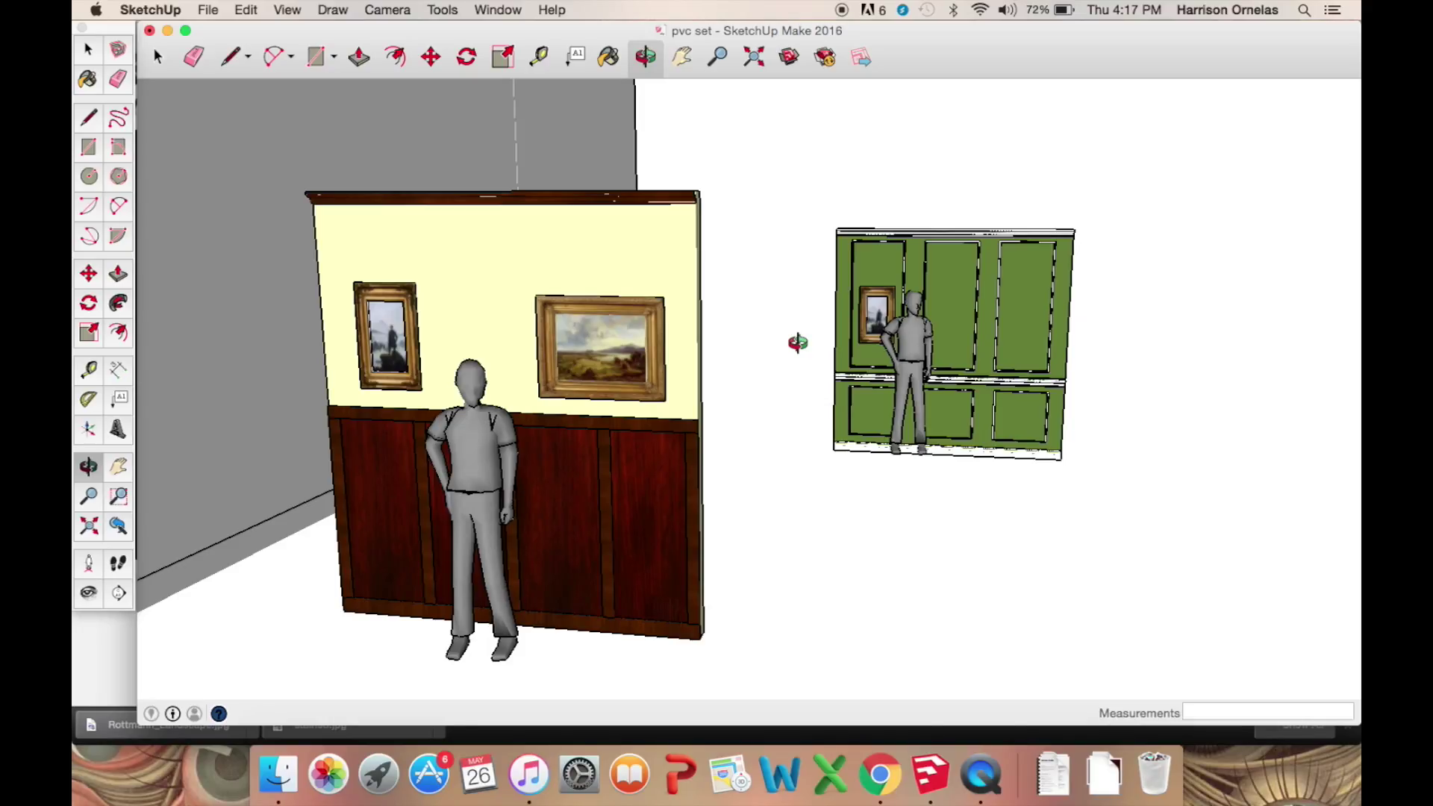
drag(896, 356, 615, 413)
scroll(616, 412, up, 10)
drag(809, 423, 717, 415)
Open the flat's group for editing, select the front A-frame jack, and close the group.
key(space)
double_click(746, 378)
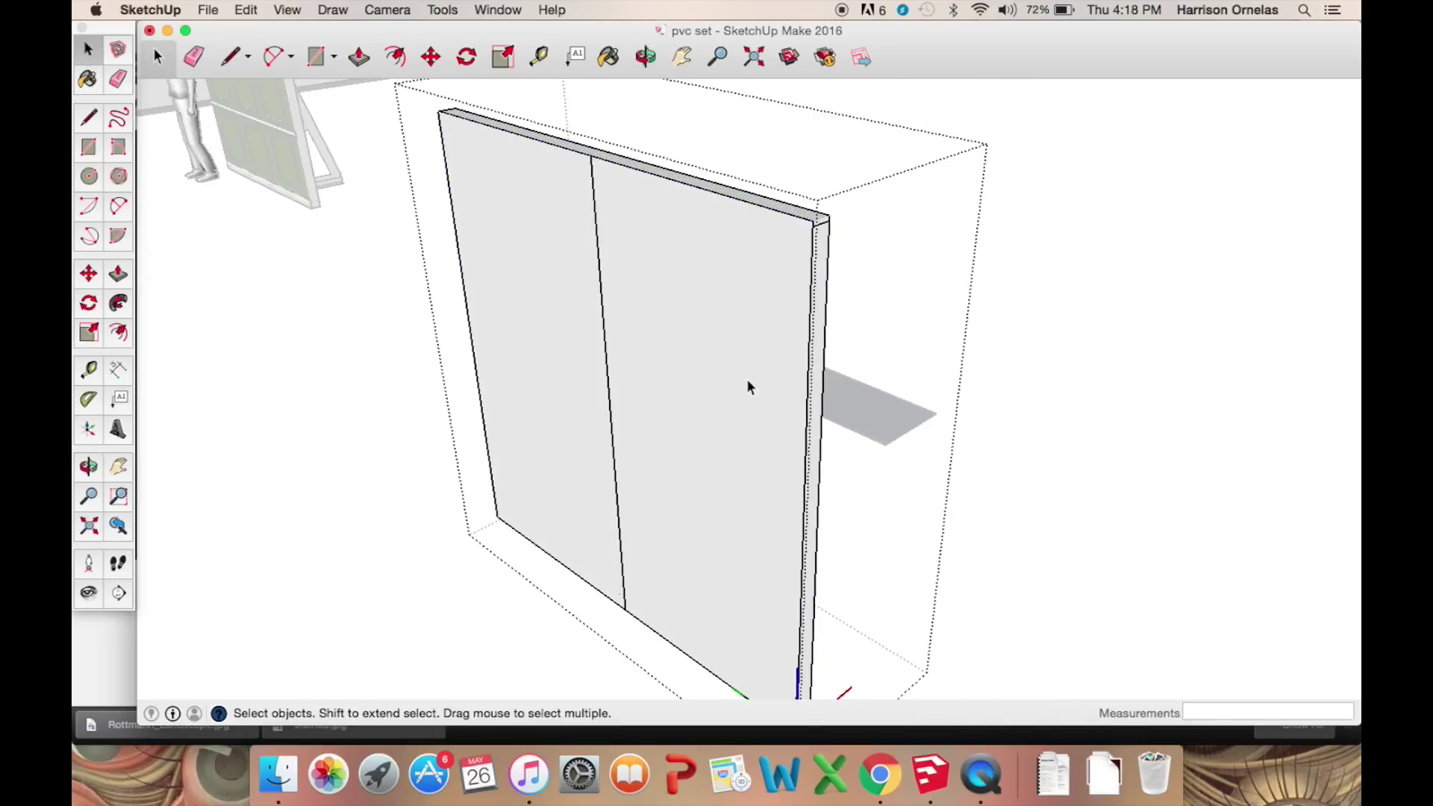
double_click(763, 262)
middle_drag(763, 262, 777, 378)
click(598, 388)
scroll(572, 371, up, 2)
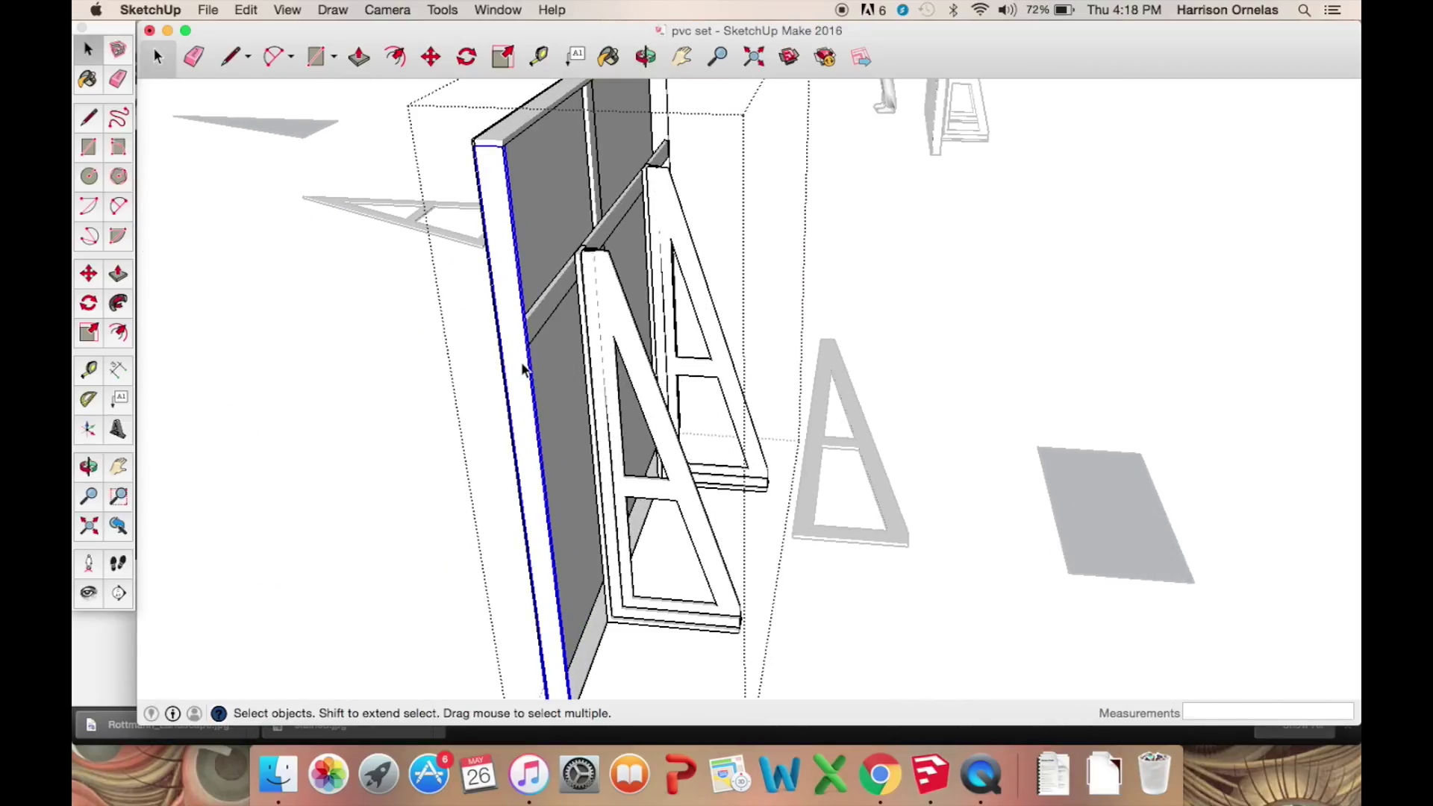
mouse_move(525, 370)
middle_down()
mouse_move(749, 405)
mouse_move(642, 425)
mouse_move(510, 375)
mouse_move(633, 424)
mouse_move(666, 329)
mouse_move(595, 374)
mouse_move(480, 378)
mouse_move(669, 377)
mouse_move(535, 391)
middle_up()
click(750, 391)
click(546, 339)
scroll(595, 374, up, 3)
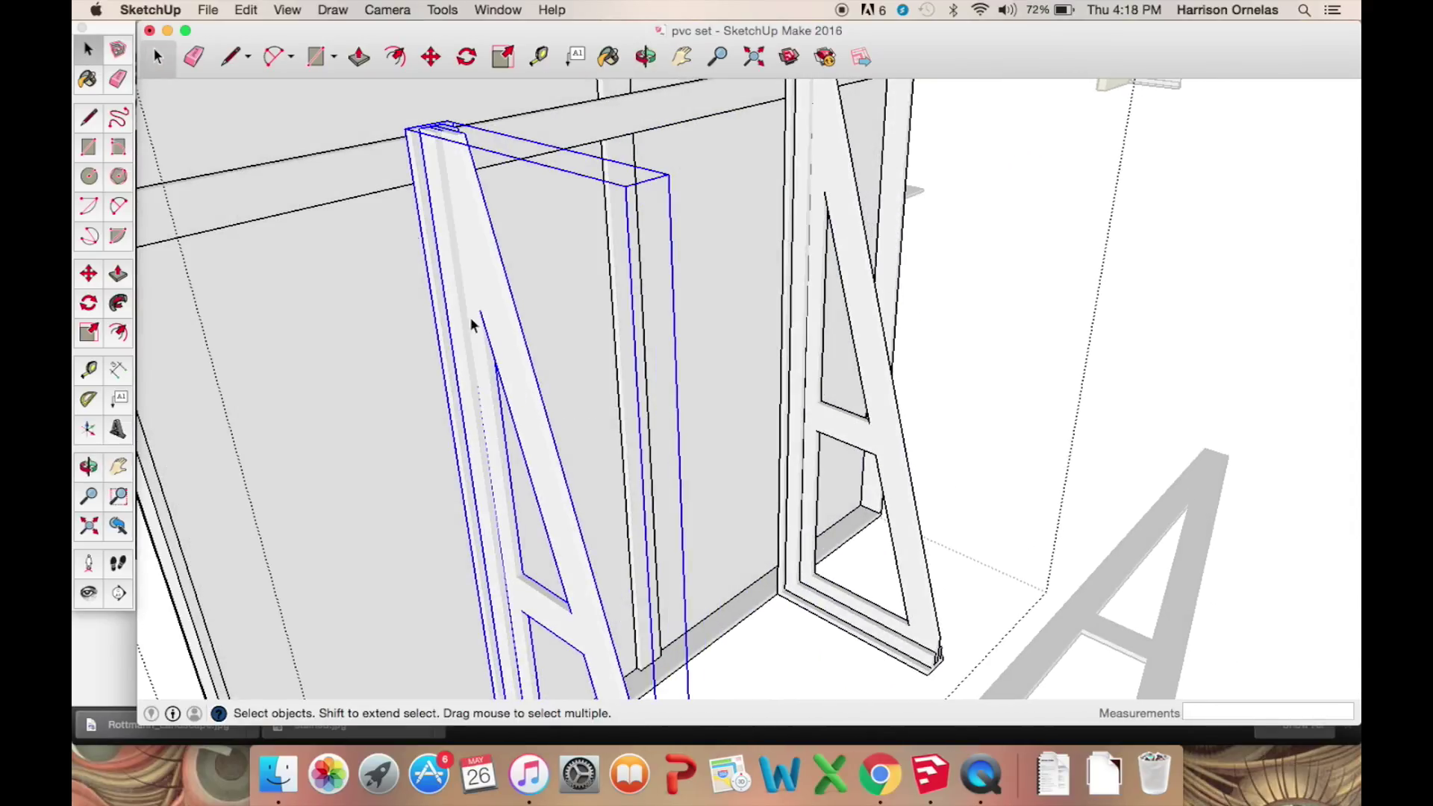
click(243, 10)
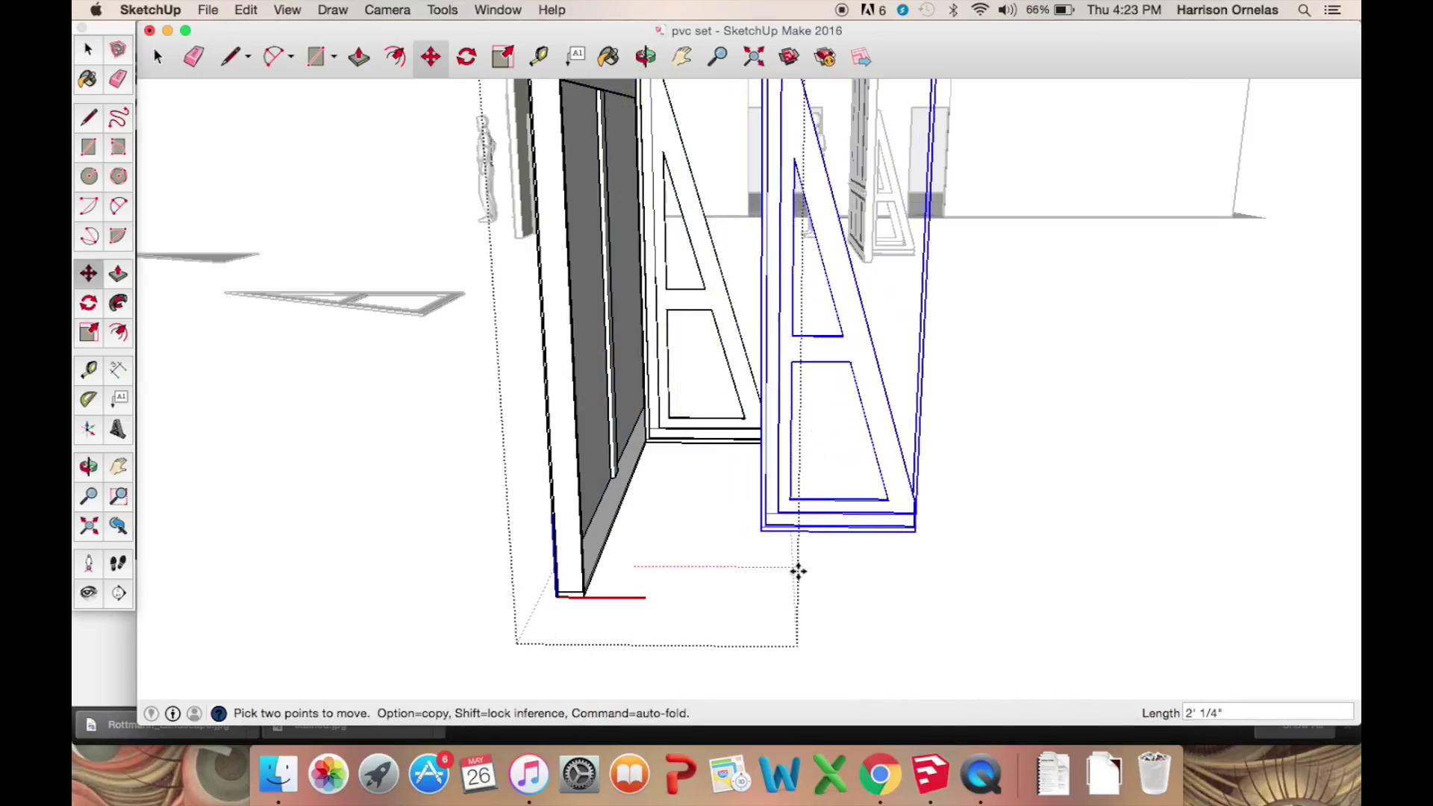
Cancel the A-frame move and pick up the grey facing panel instead.
key(Escape)
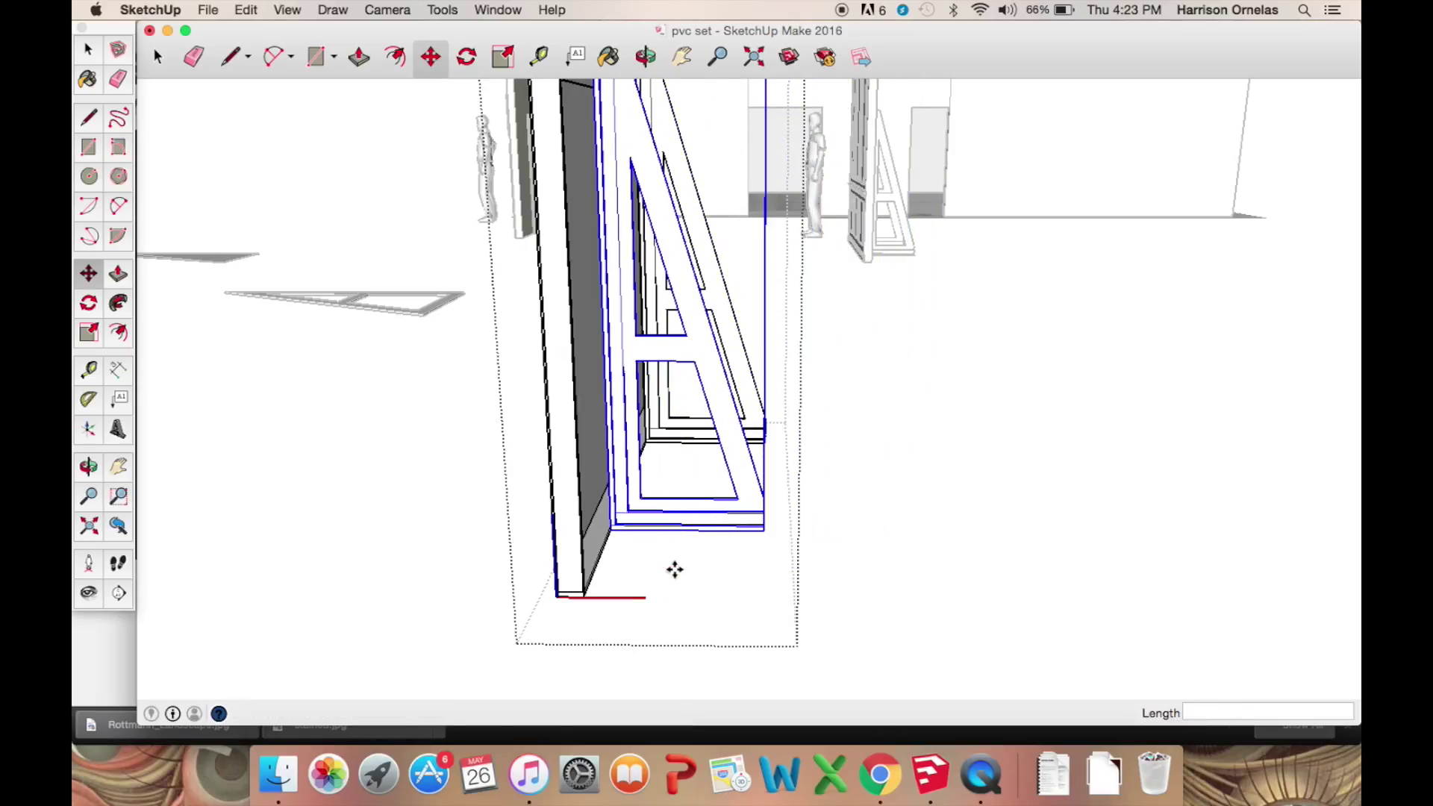
click(568, 564)
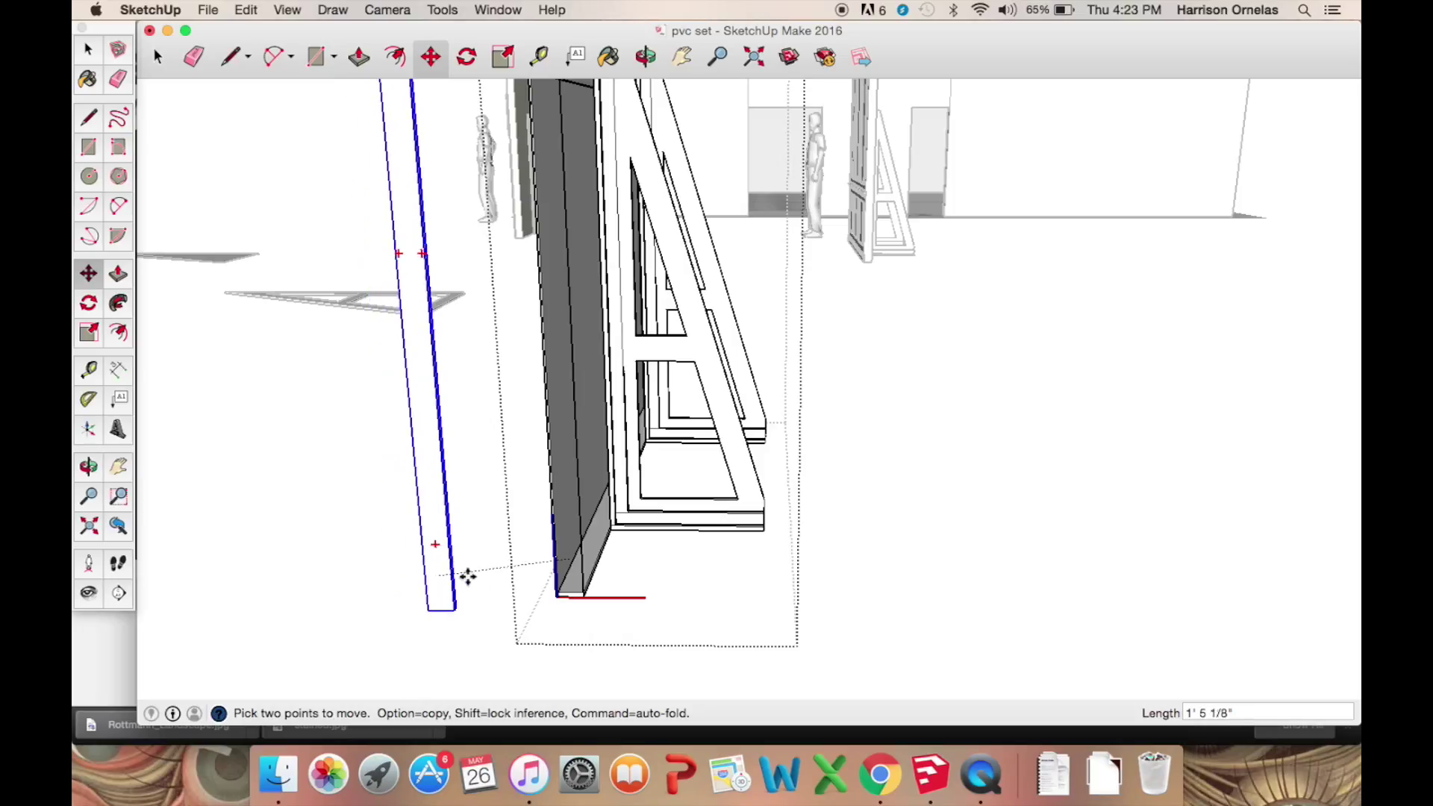
middle_drag(540, 570, 806, 478)
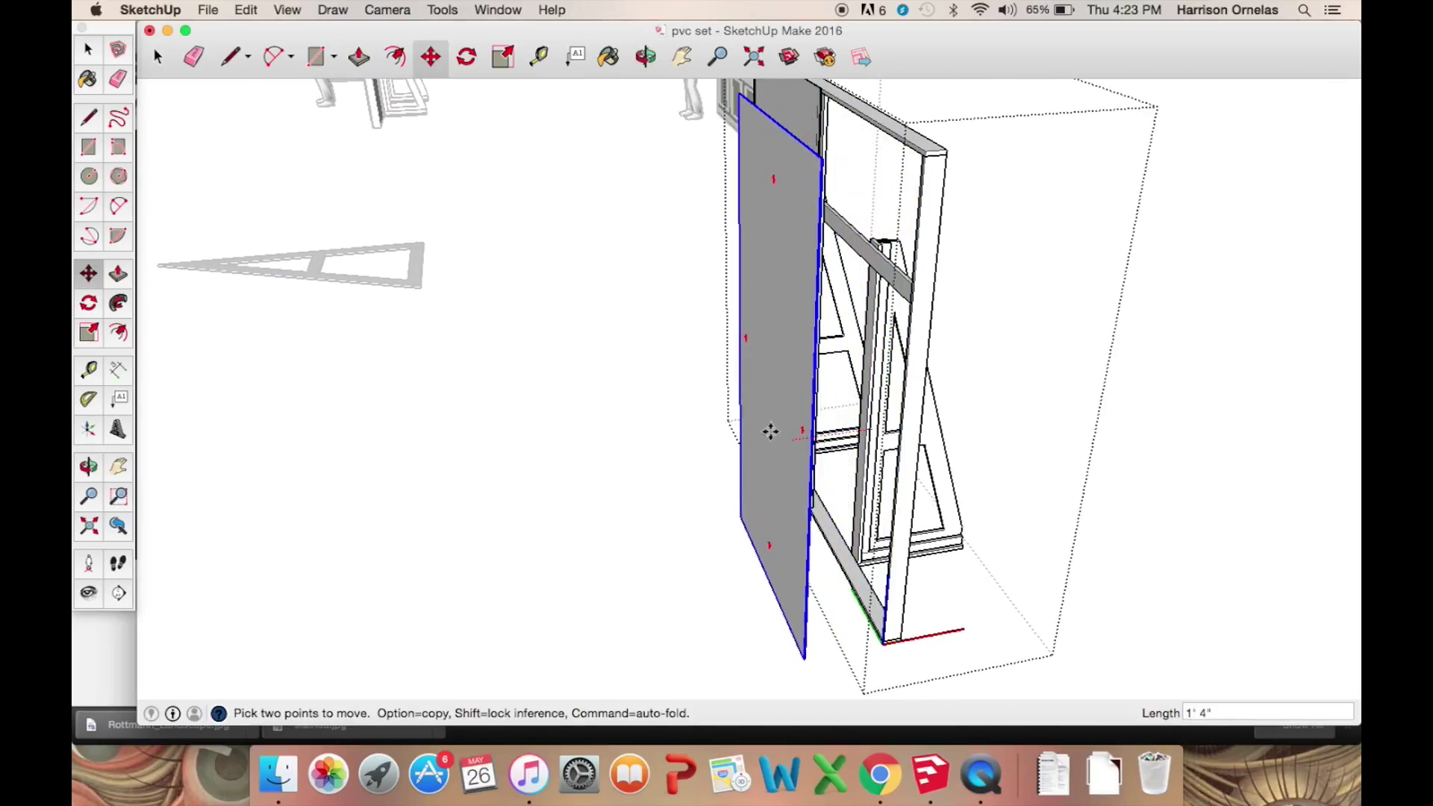
middle_drag(722, 431, 756, 441)
scroll(849, 467, up, 3)
scroll(838, 373, down, 3)
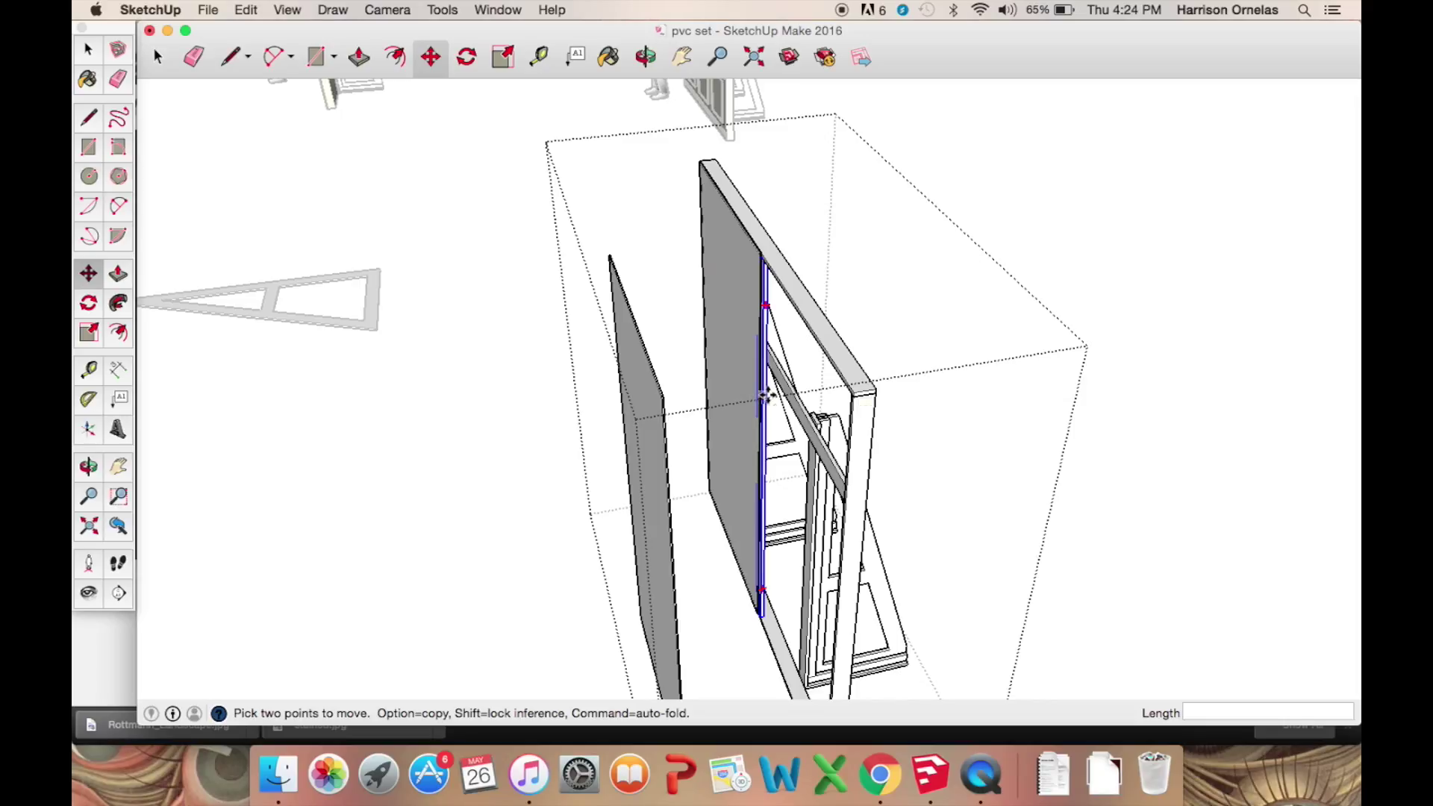
scroll(769, 393, up, 5)
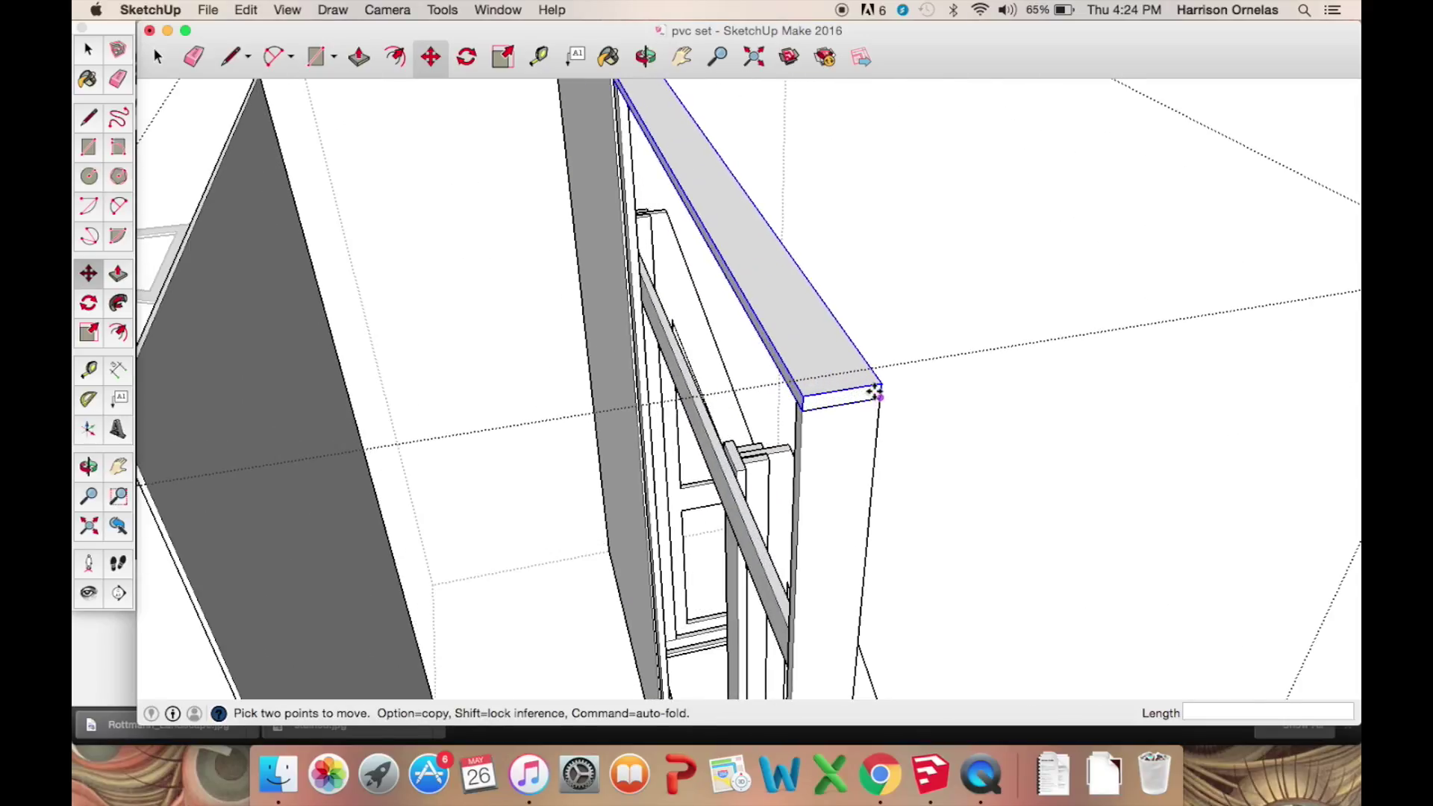
Snap the grey panel onto the frame's midpoint so it covers the frame again.
key(q)
scroll(858, 400, down, 5)
key(m)
middle_drag(858, 400, 781, 385)
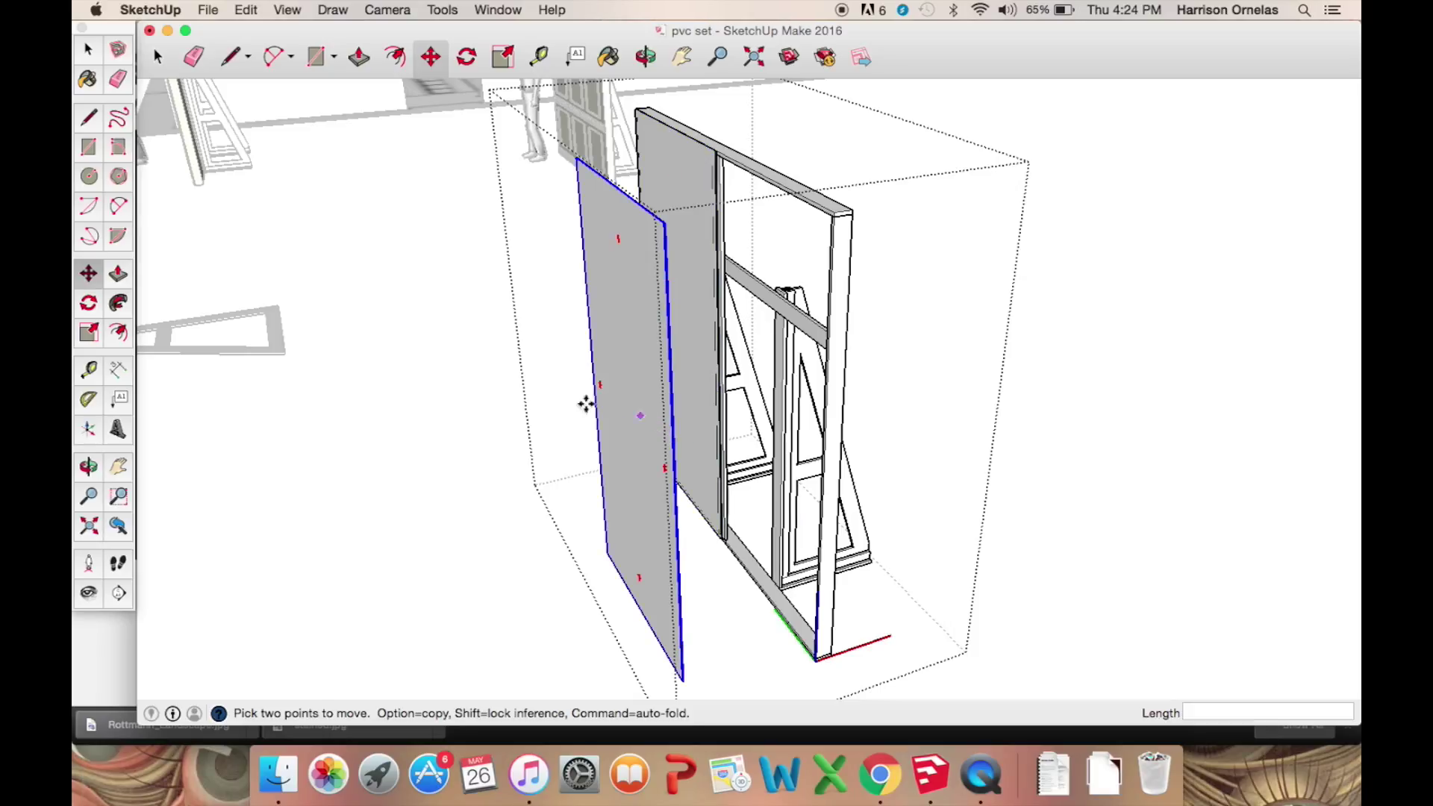
middle_drag(547, 396, 851, 290)
scroll(774, 280, up, 5)
scroll(656, 304, down, 5)
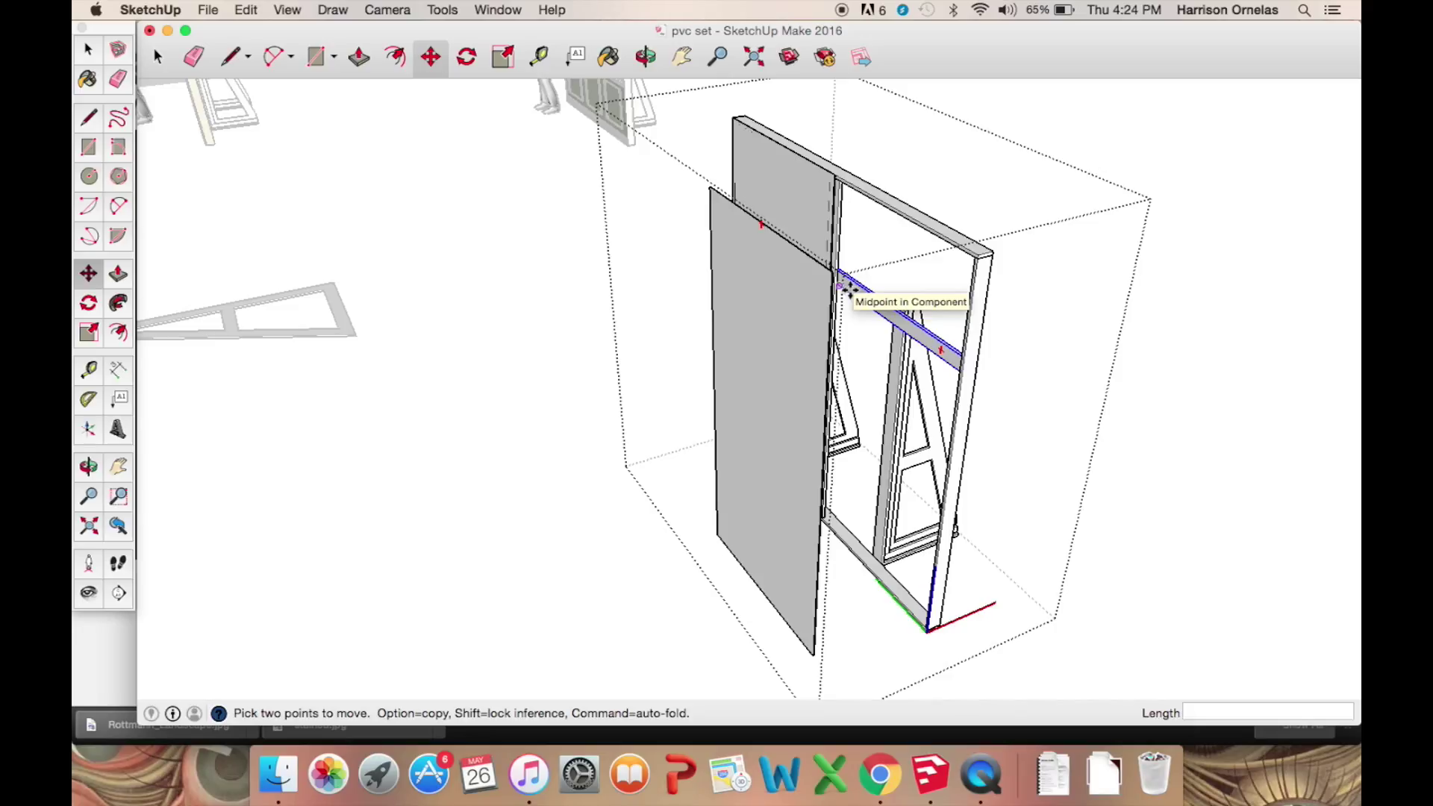
click(849, 290)
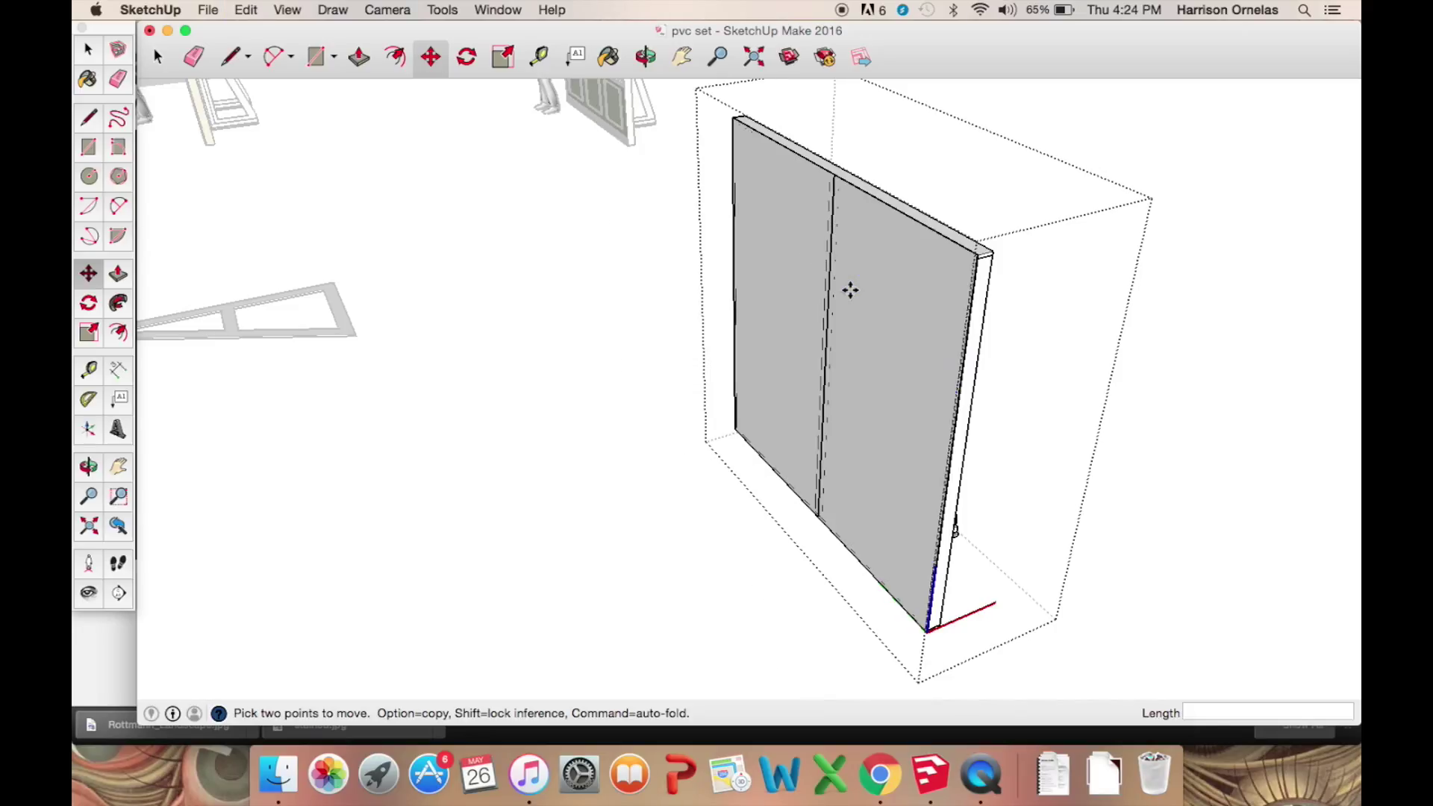
middle_drag(963, 298, 735, 327)
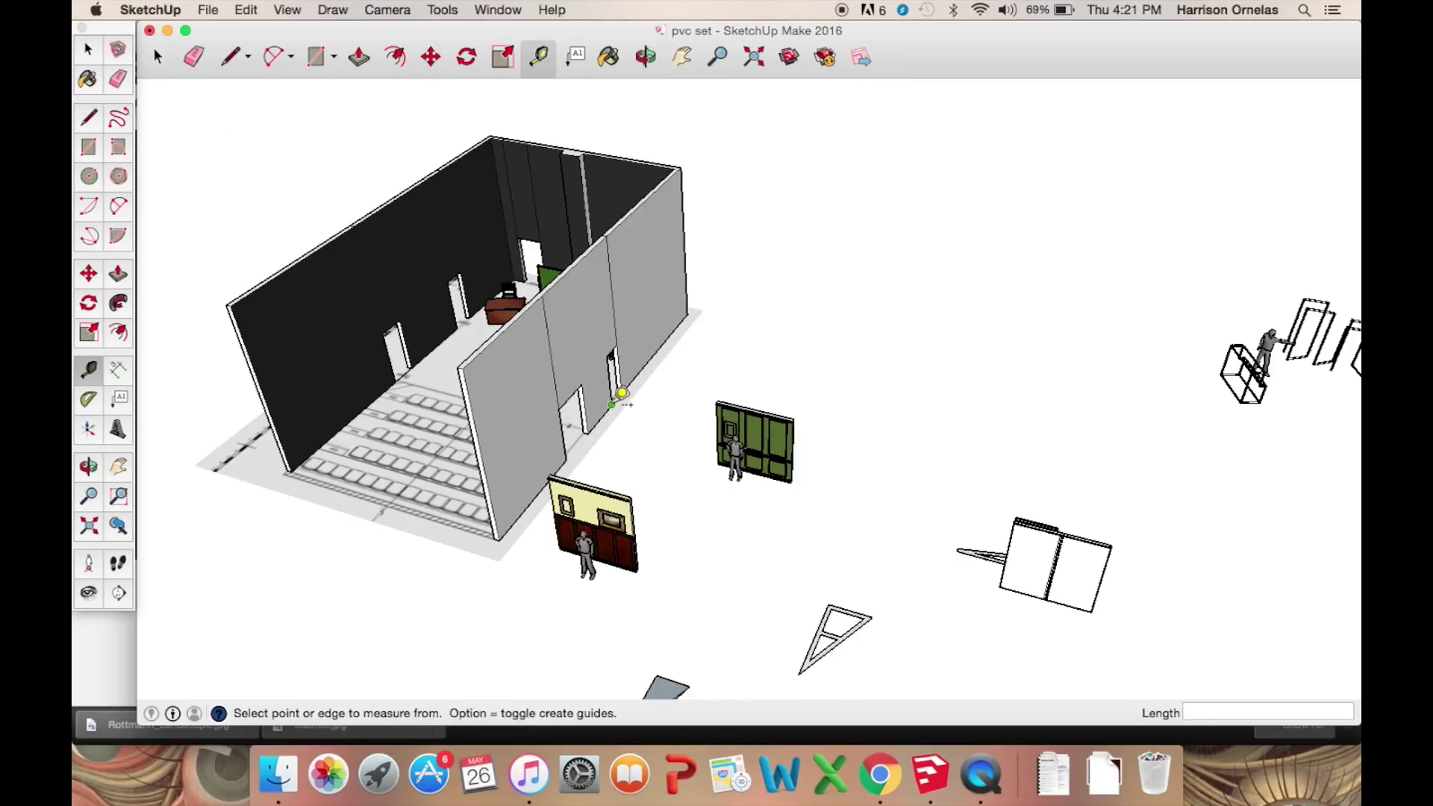
middle_drag(727, 286, 560, 250)
scroll(806, 449, up, 5)
middle_drag(650, 344, 528, 238)
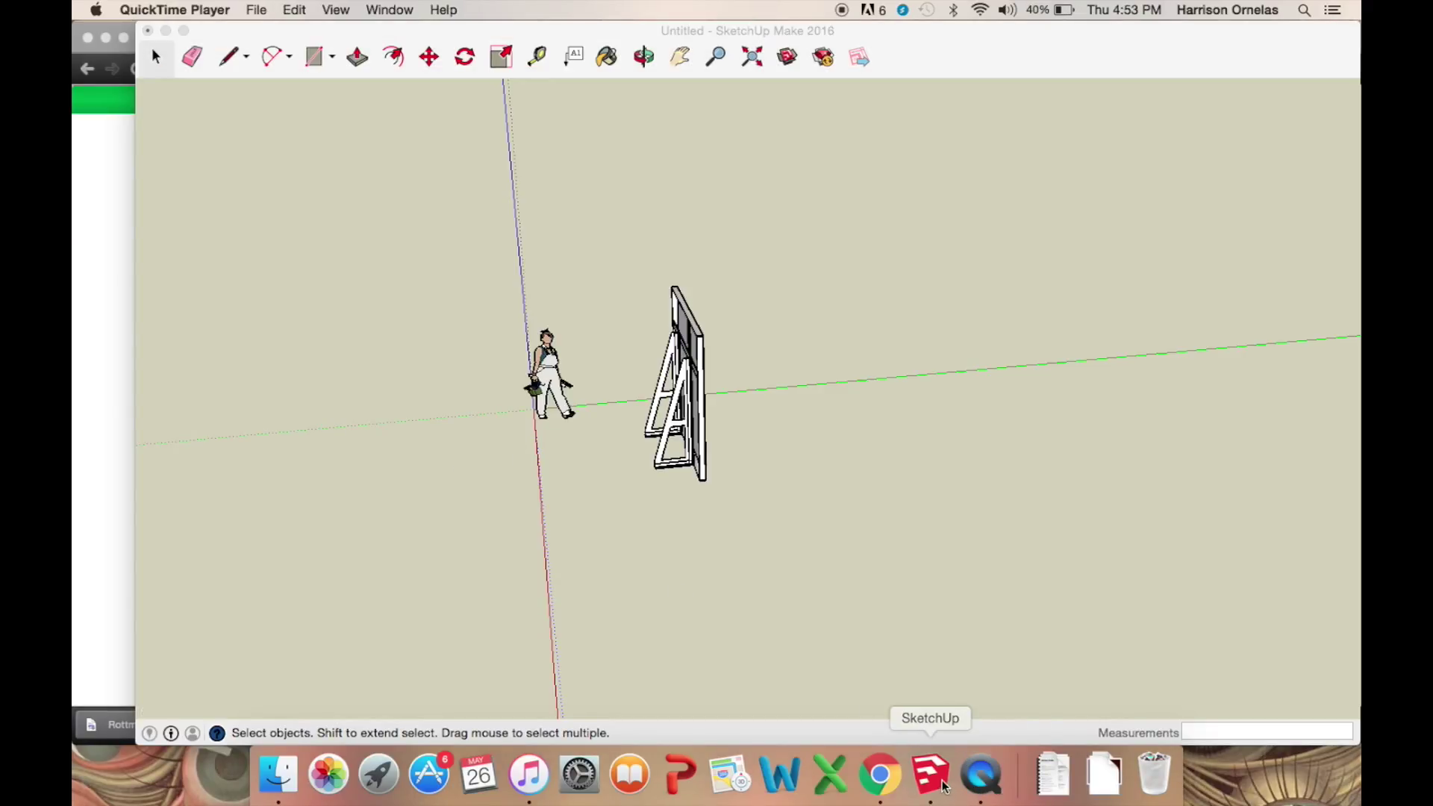
Bring SketchUp forward, then select the person scale figure and delete it.
click(935, 780)
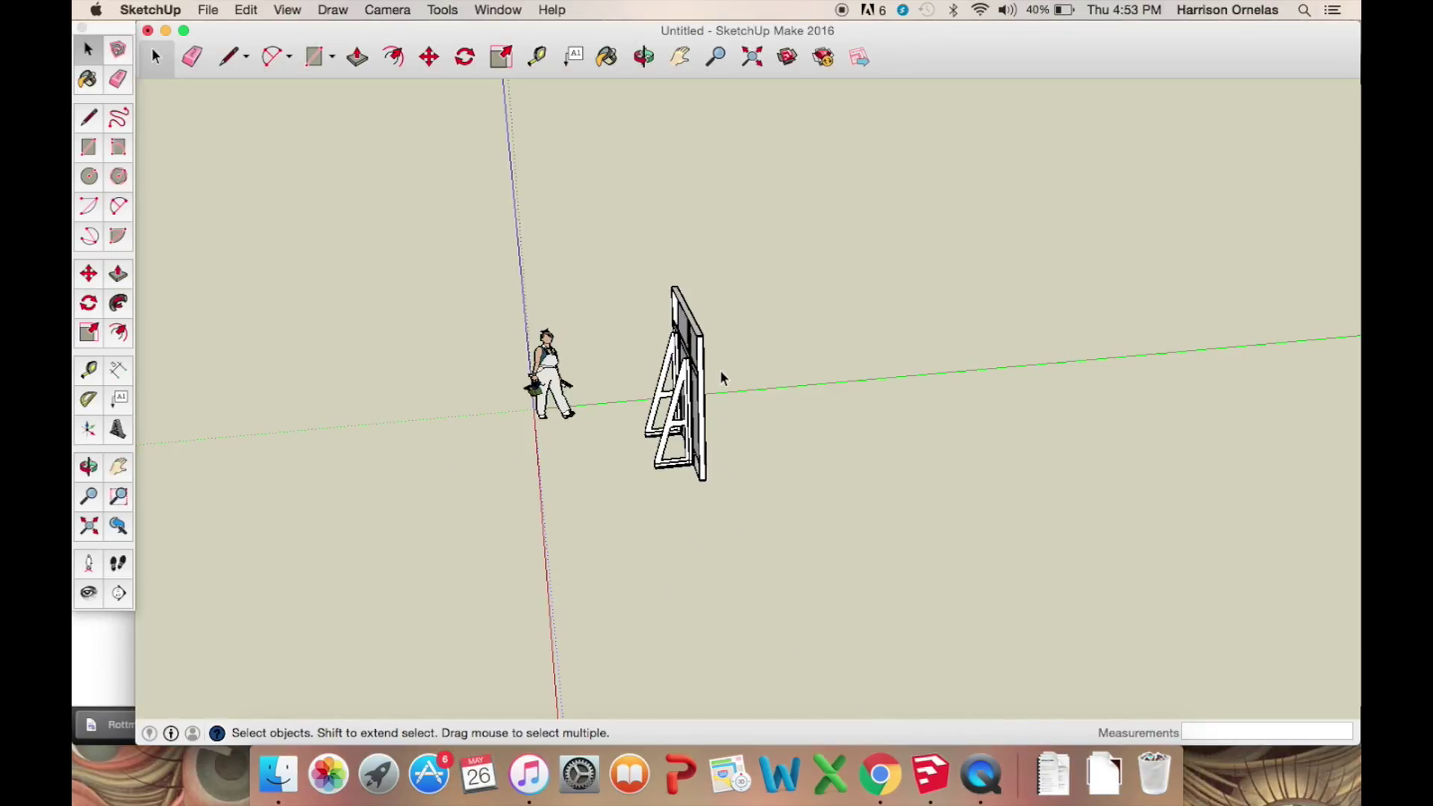
middle_drag(719, 370, 740, 527)
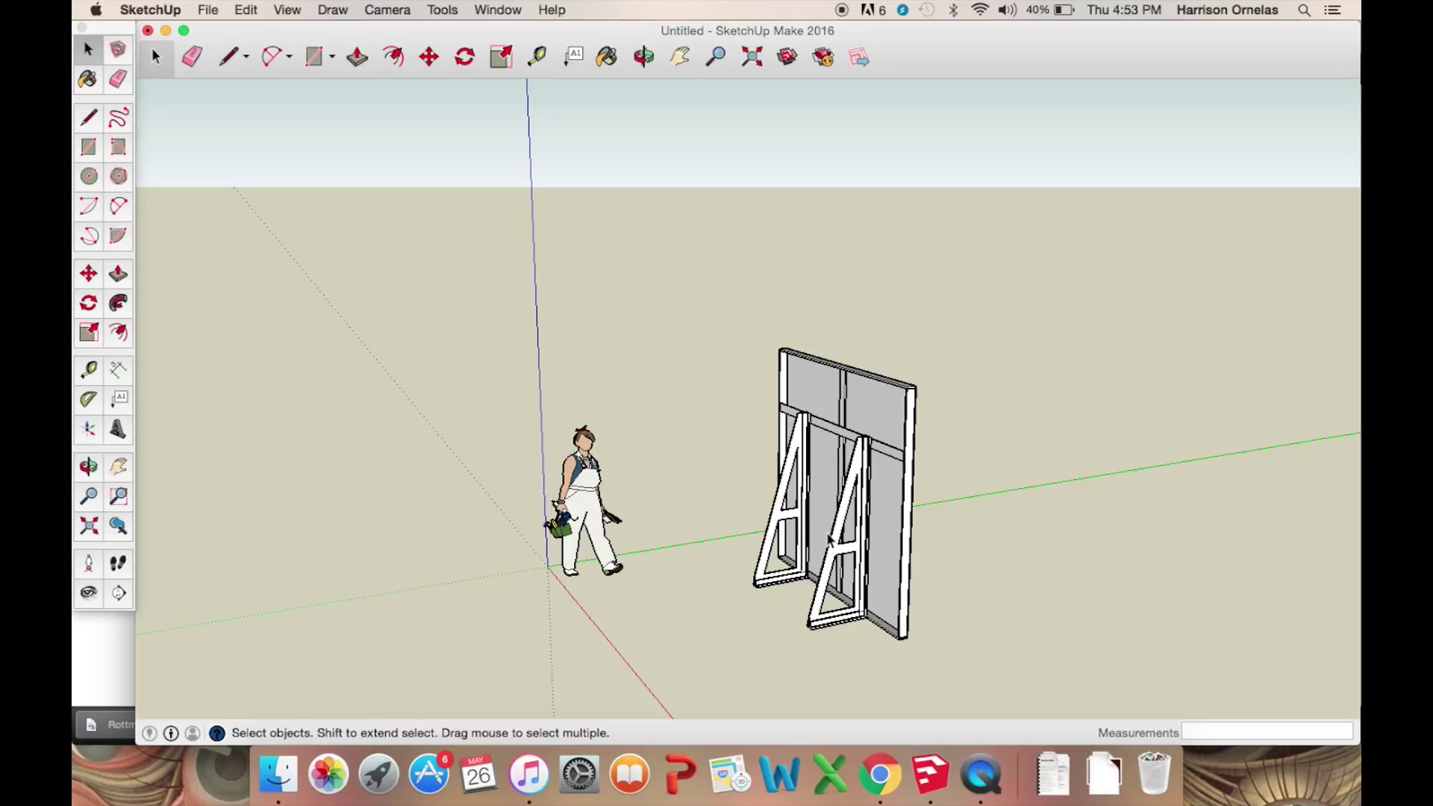
middle_drag(830, 539, 785, 467)
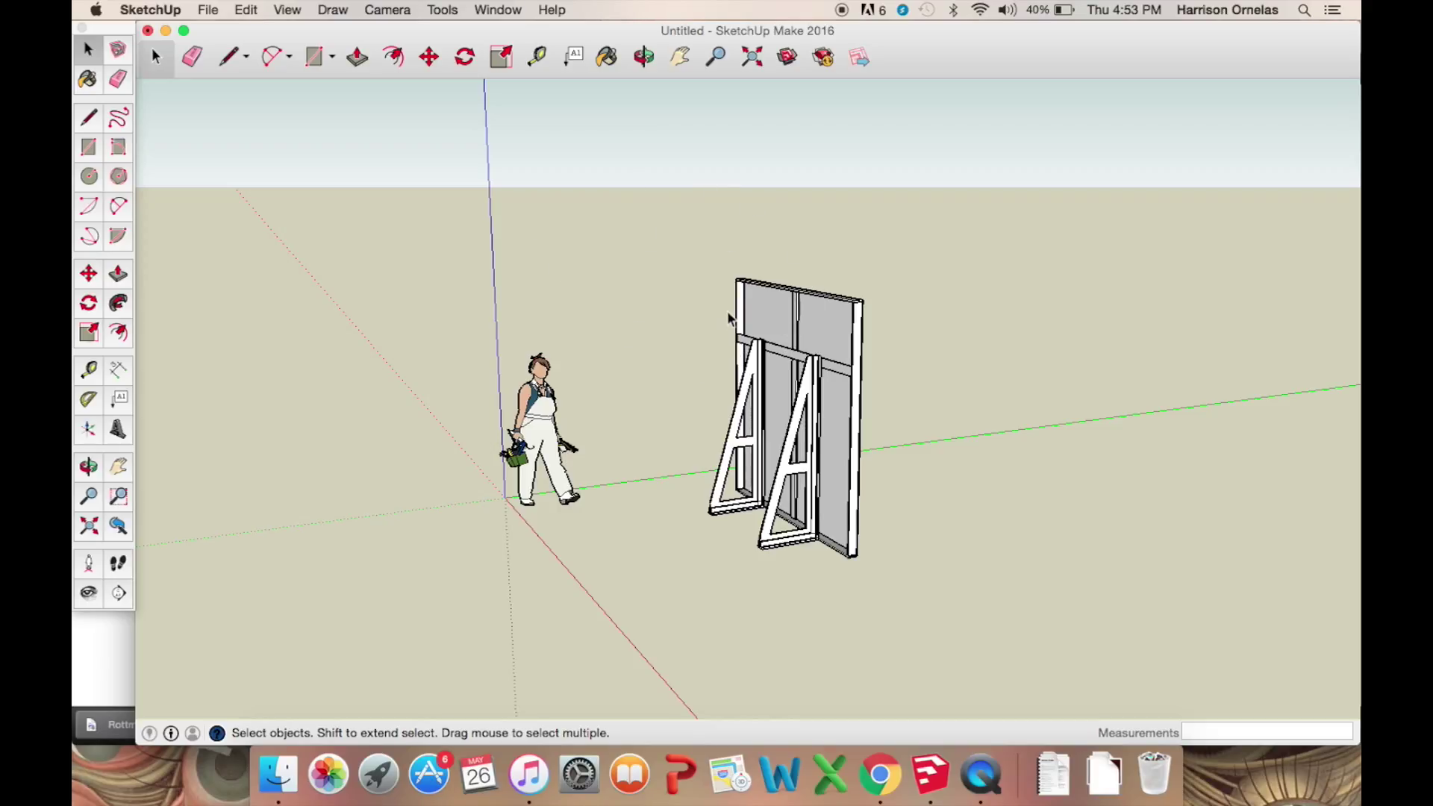
click(543, 410)
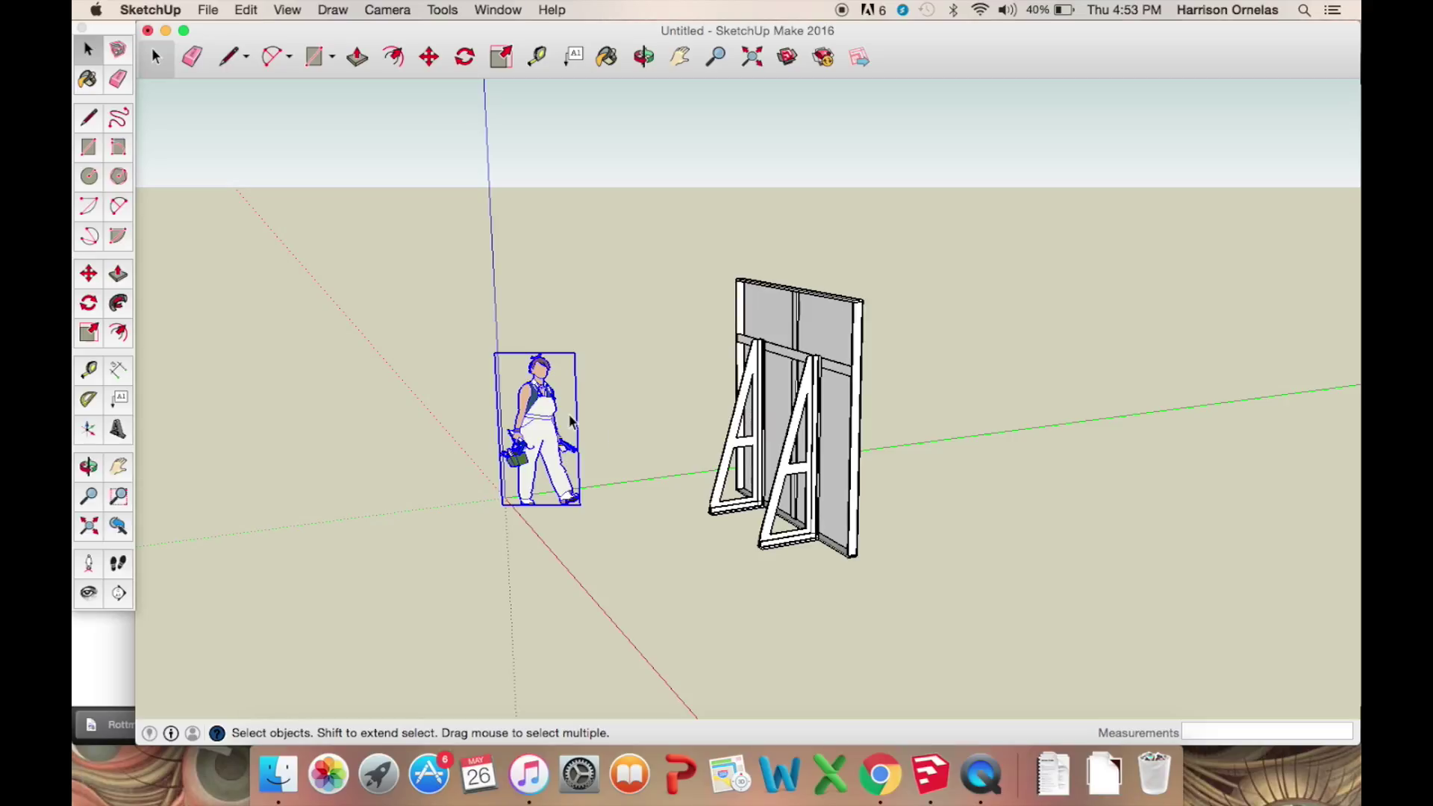
key(Delete)
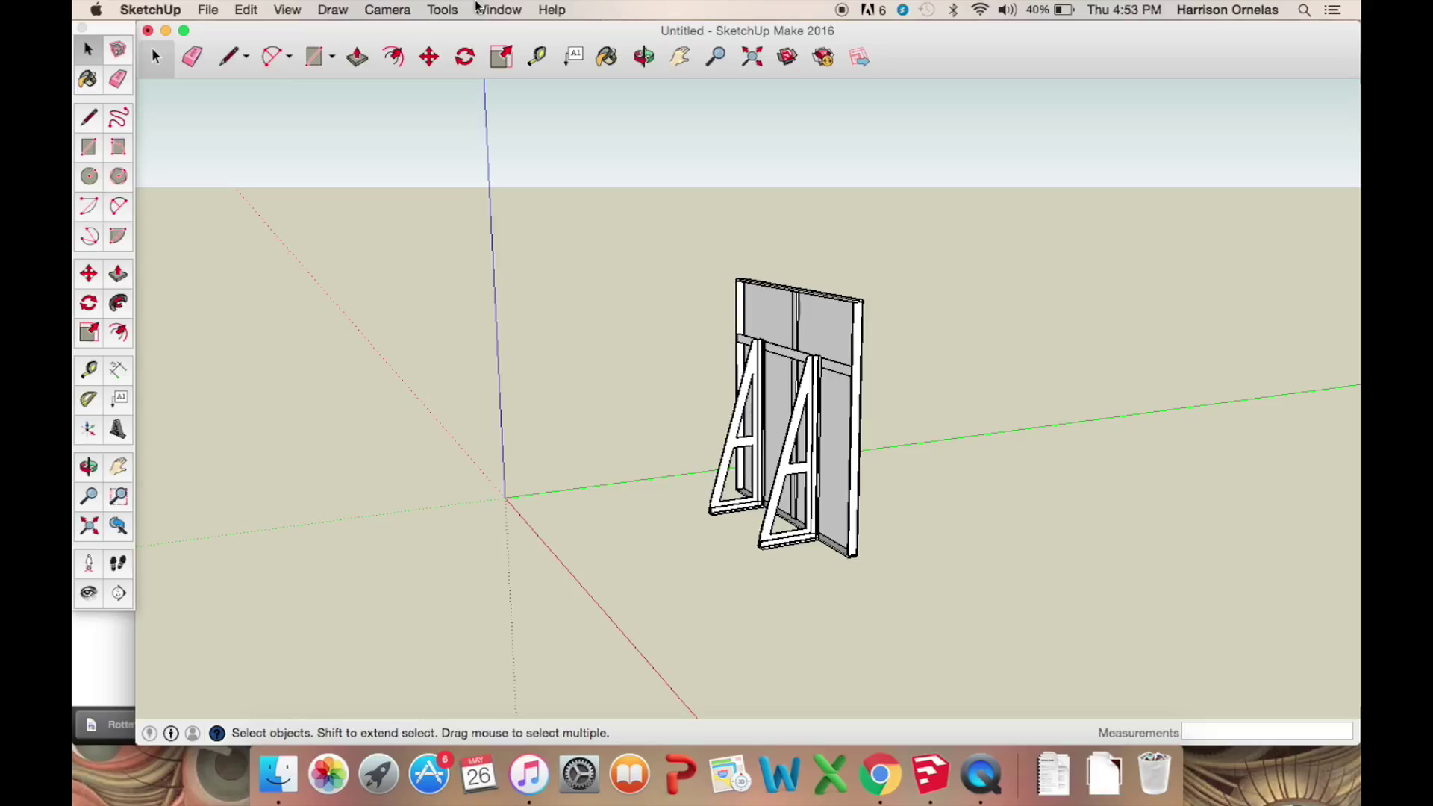
click(478, 9)
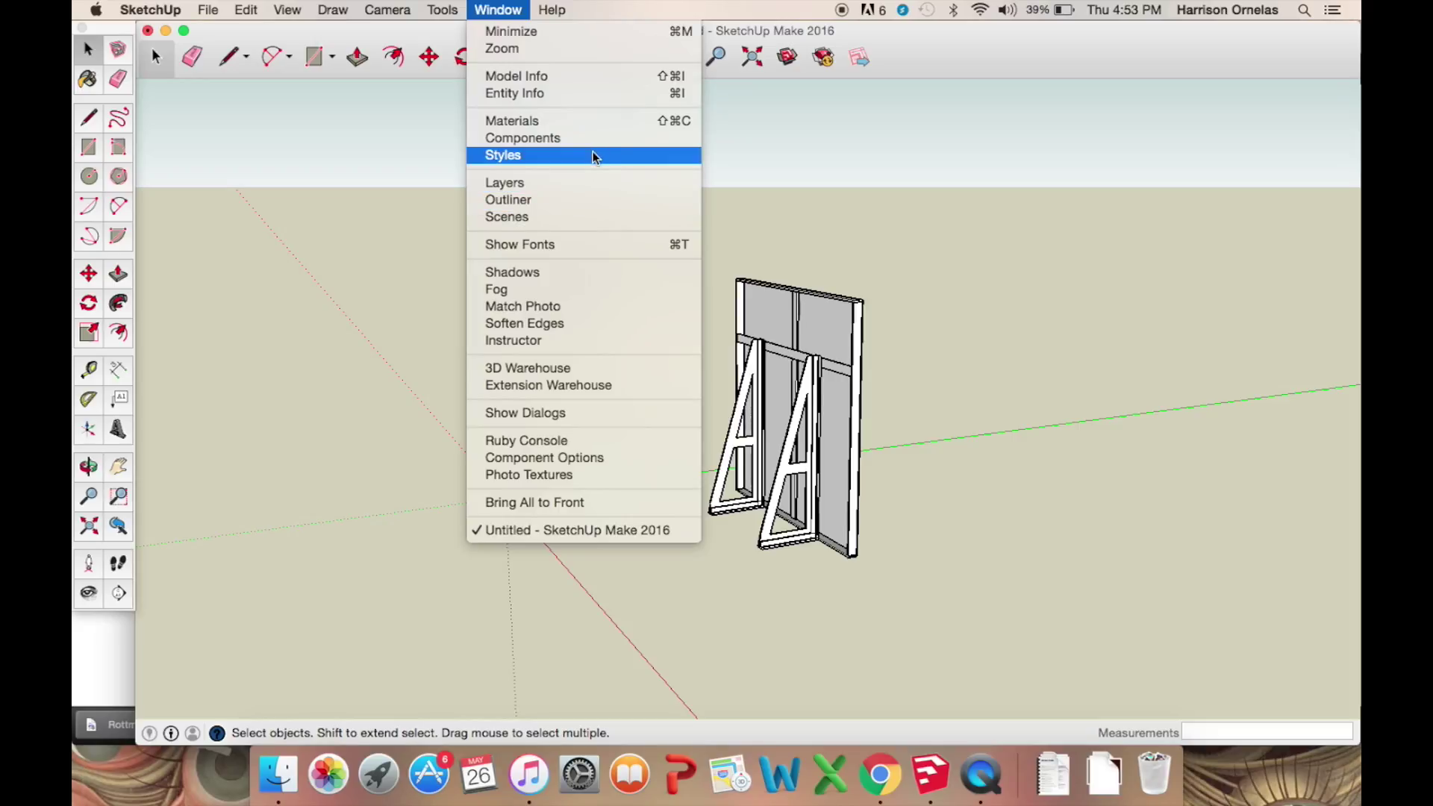
Open the Styles window and try Construction Documentation and a sky-and-ground style.
click(515, 160)
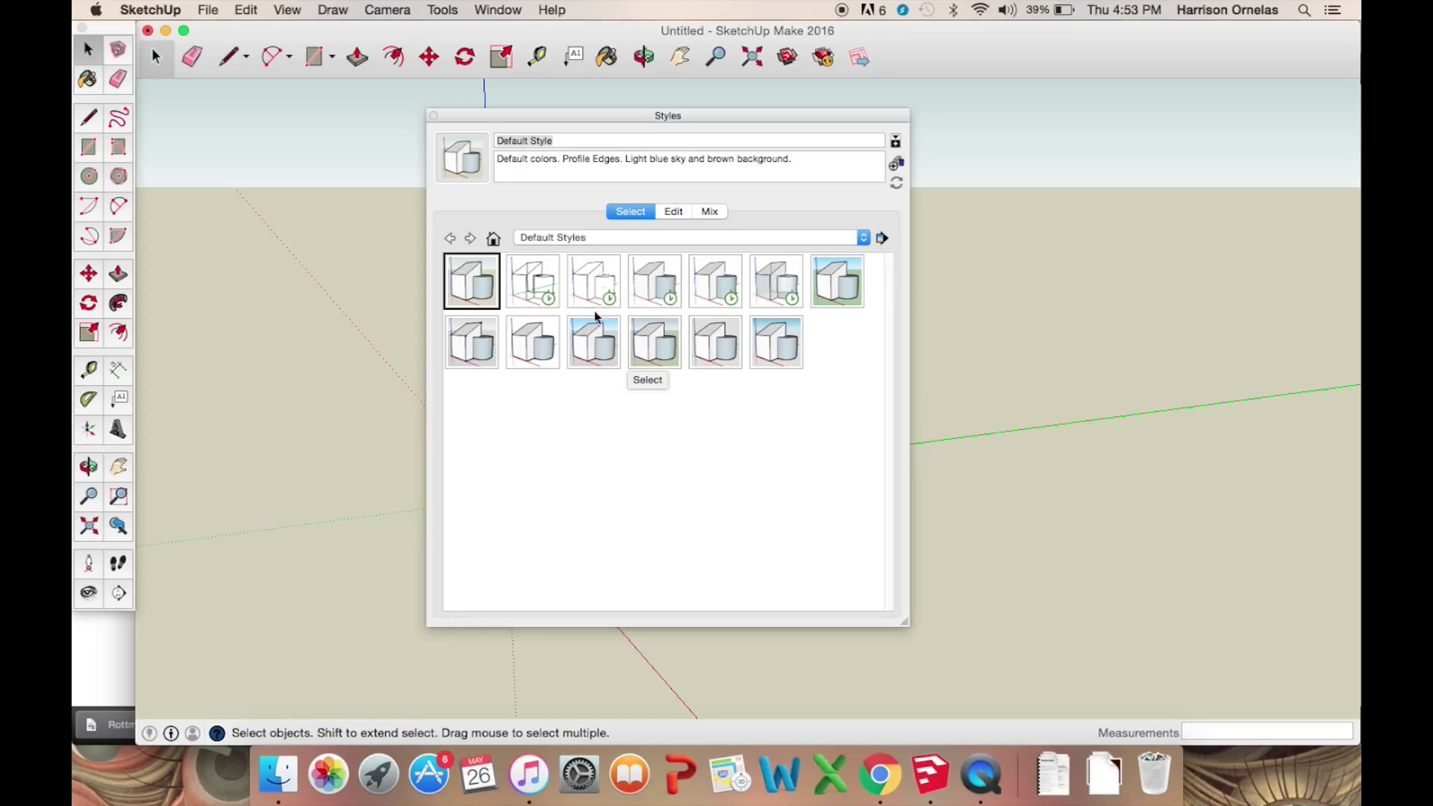
click(547, 347)
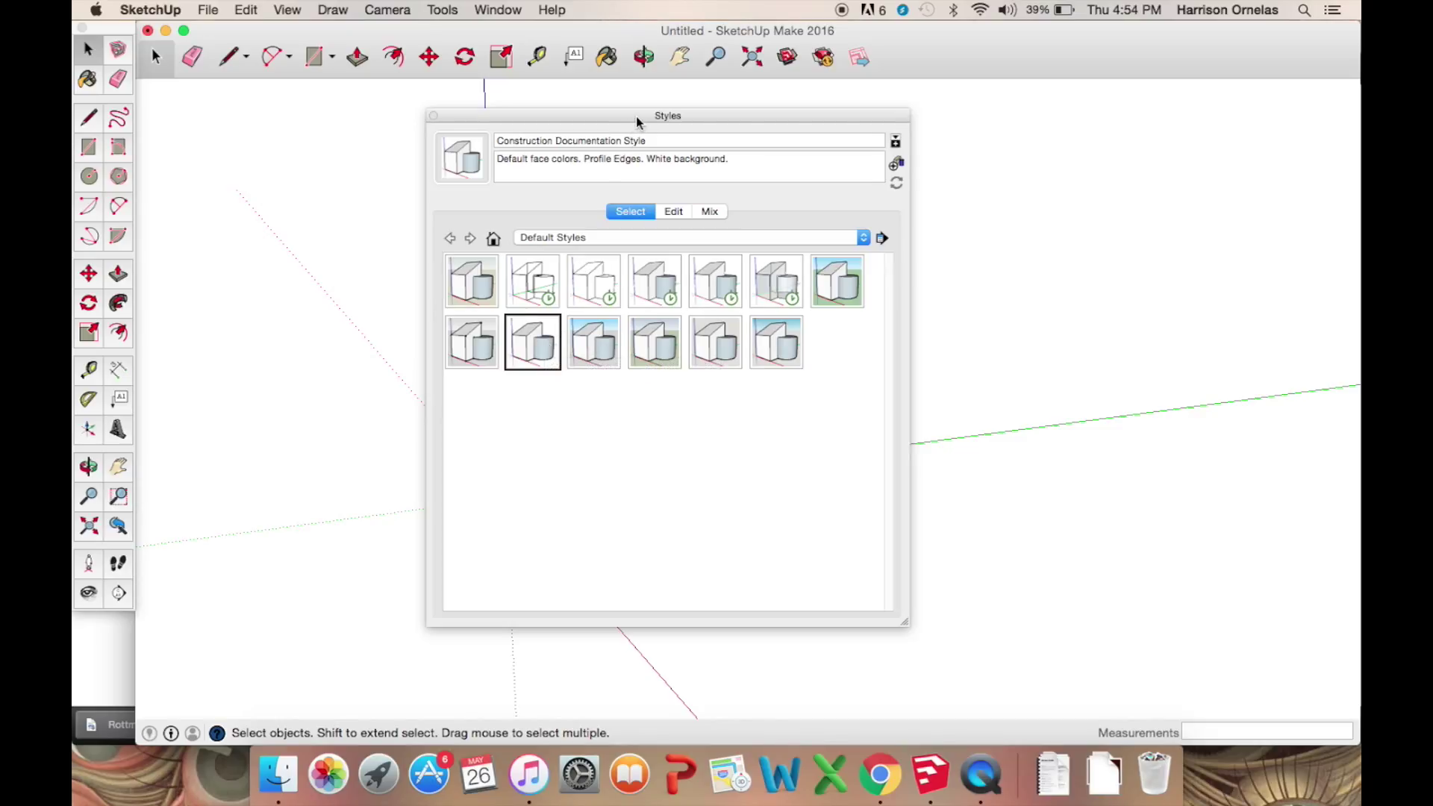
drag(638, 122, 388, 134)
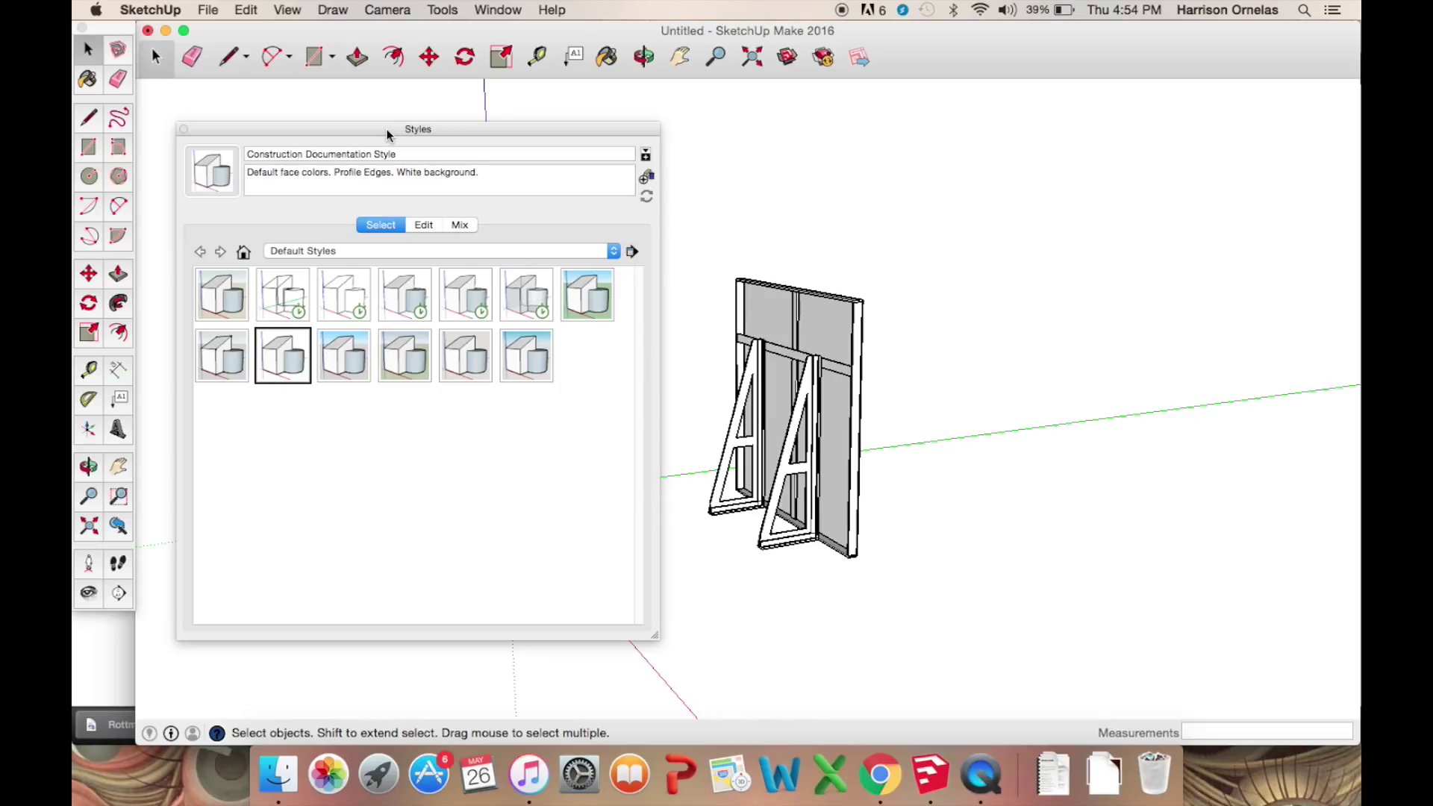
drag(388, 134, 397, 131)
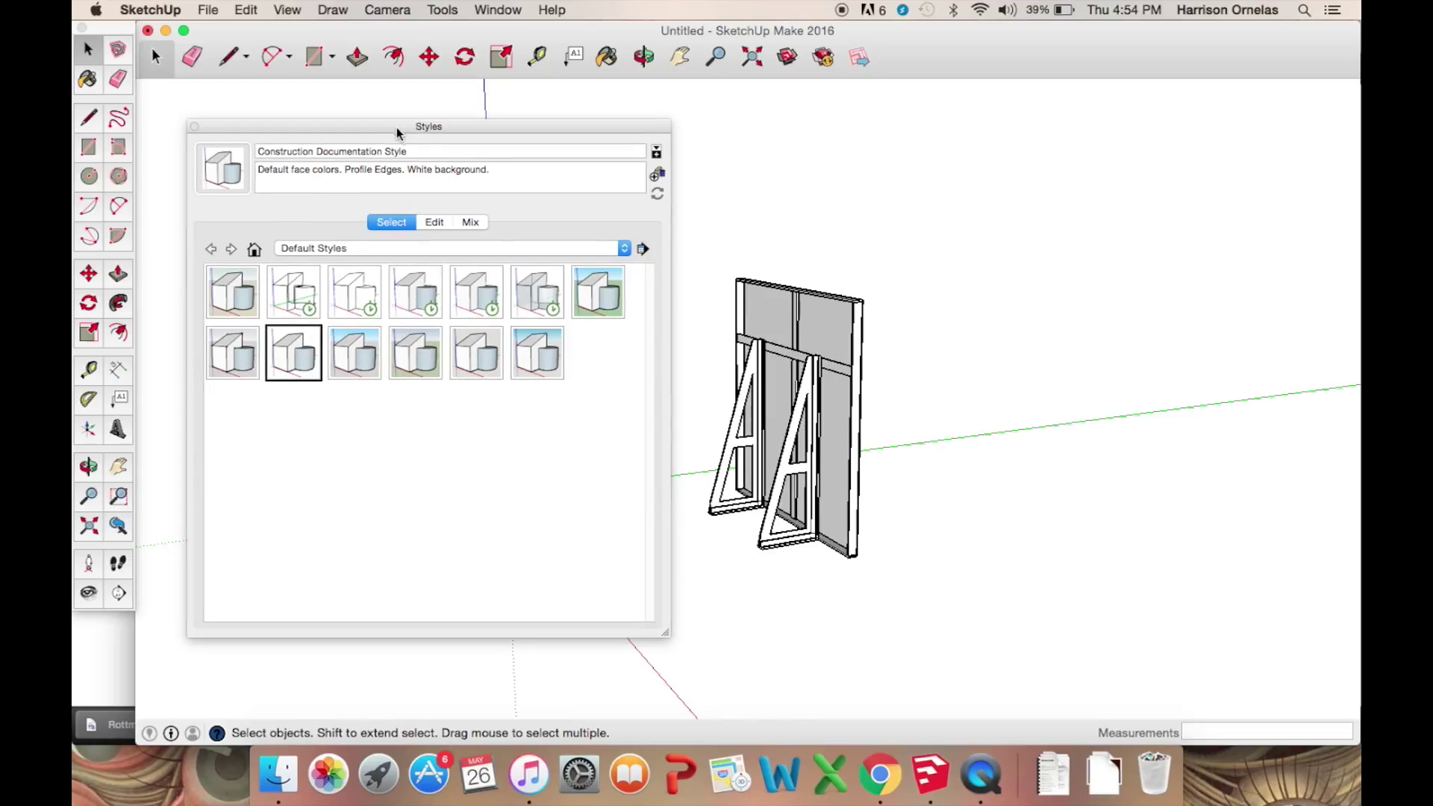
click(584, 278)
middle_drag(842, 361, 696, 281)
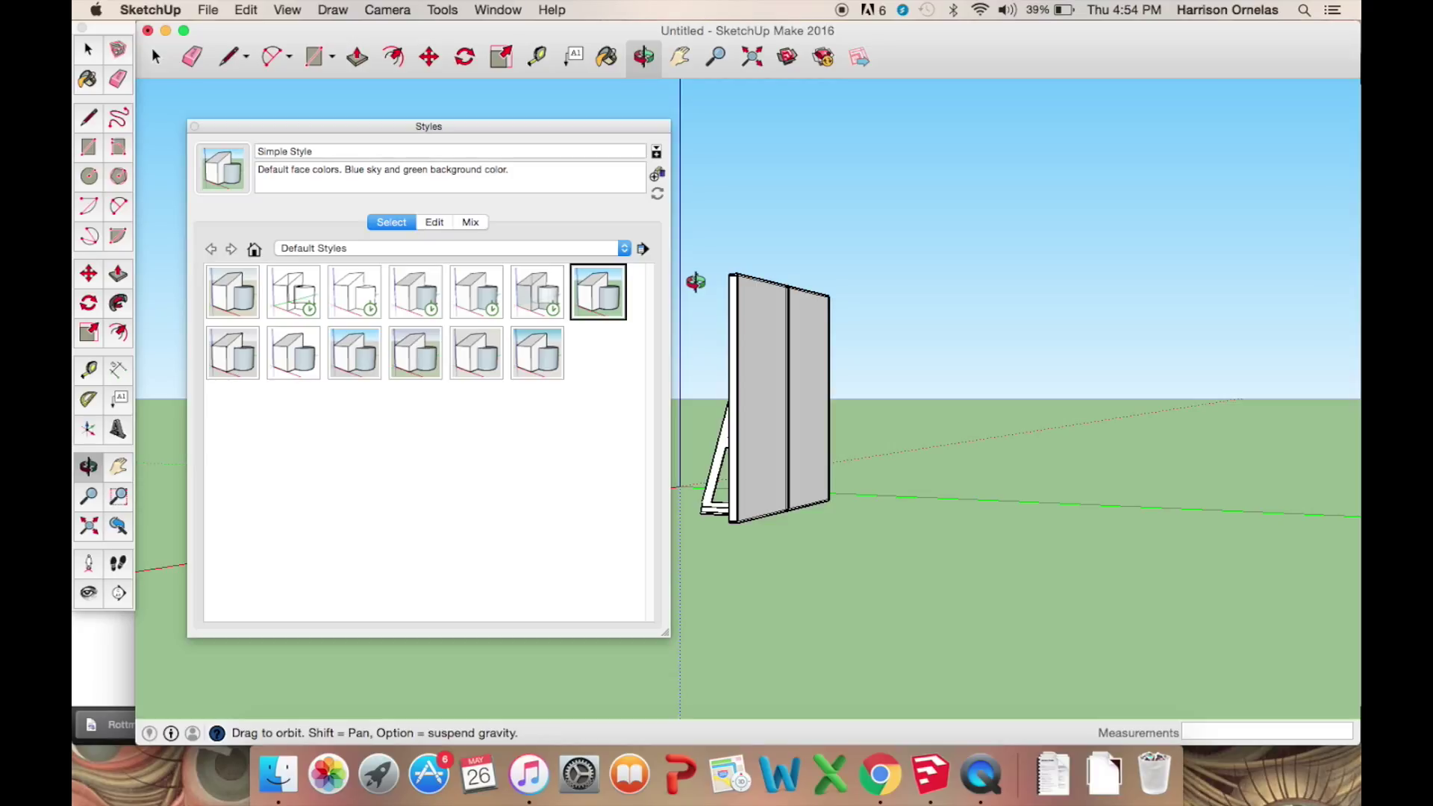
drag(695, 282, 595, 365)
key(space)
Preview the flat in Wireframe and then Hidden Line styles, orbiting to inspect each.
click(314, 306)
key(o)
key(space)
scroll(736, 299, up, 3)
key(o)
drag(736, 296, 883, 306)
middle_drag(883, 306, 1045, 346)
scroll(875, 357, up, 5)
middle_drag(875, 356, 781, 357)
click(373, 303)
middle_drag(465, 297, 558, 398)
Apply Construction Documentation Style and close the Styles window.
click(305, 369)
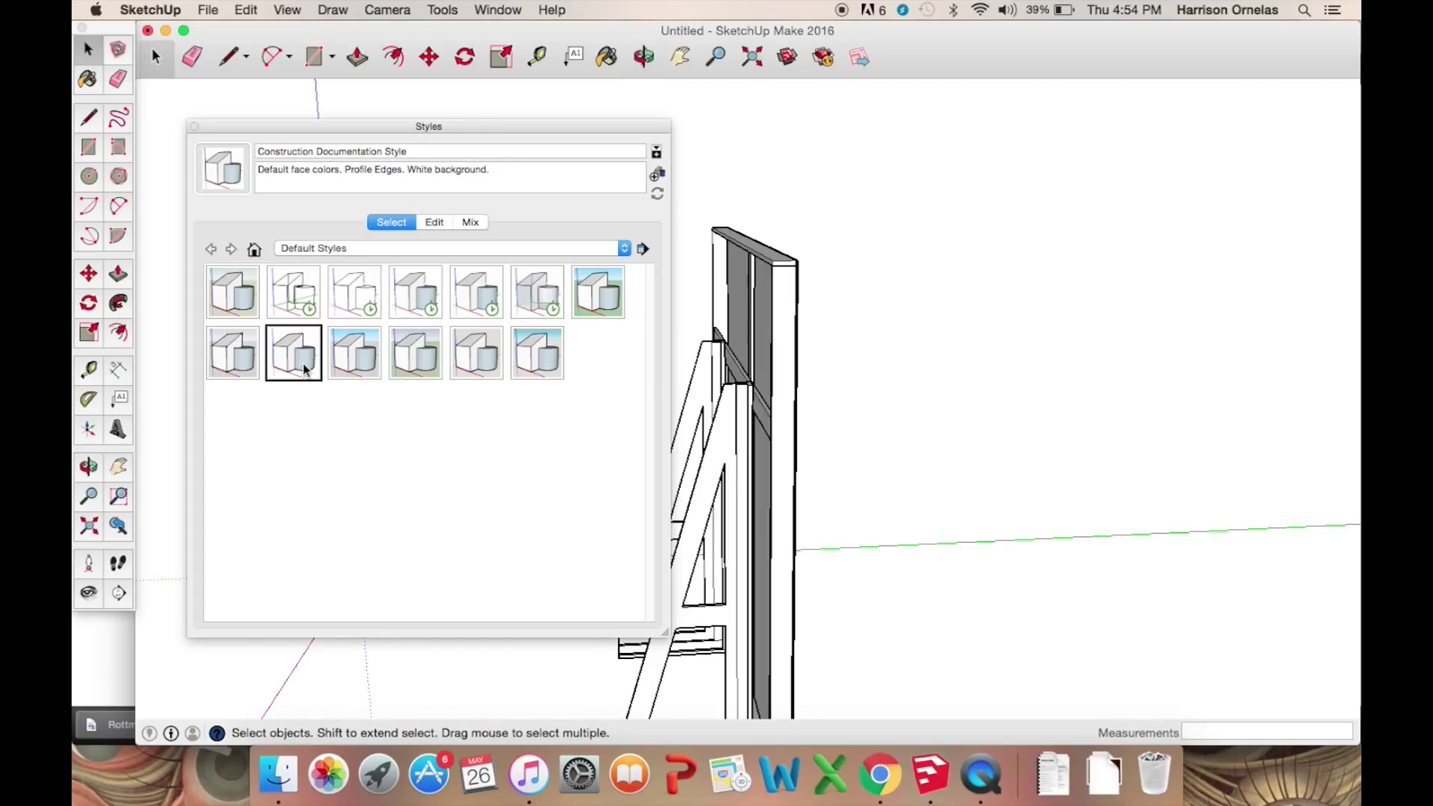
middle_drag(782, 367, 736, 368)
scroll(736, 368, down, 2)
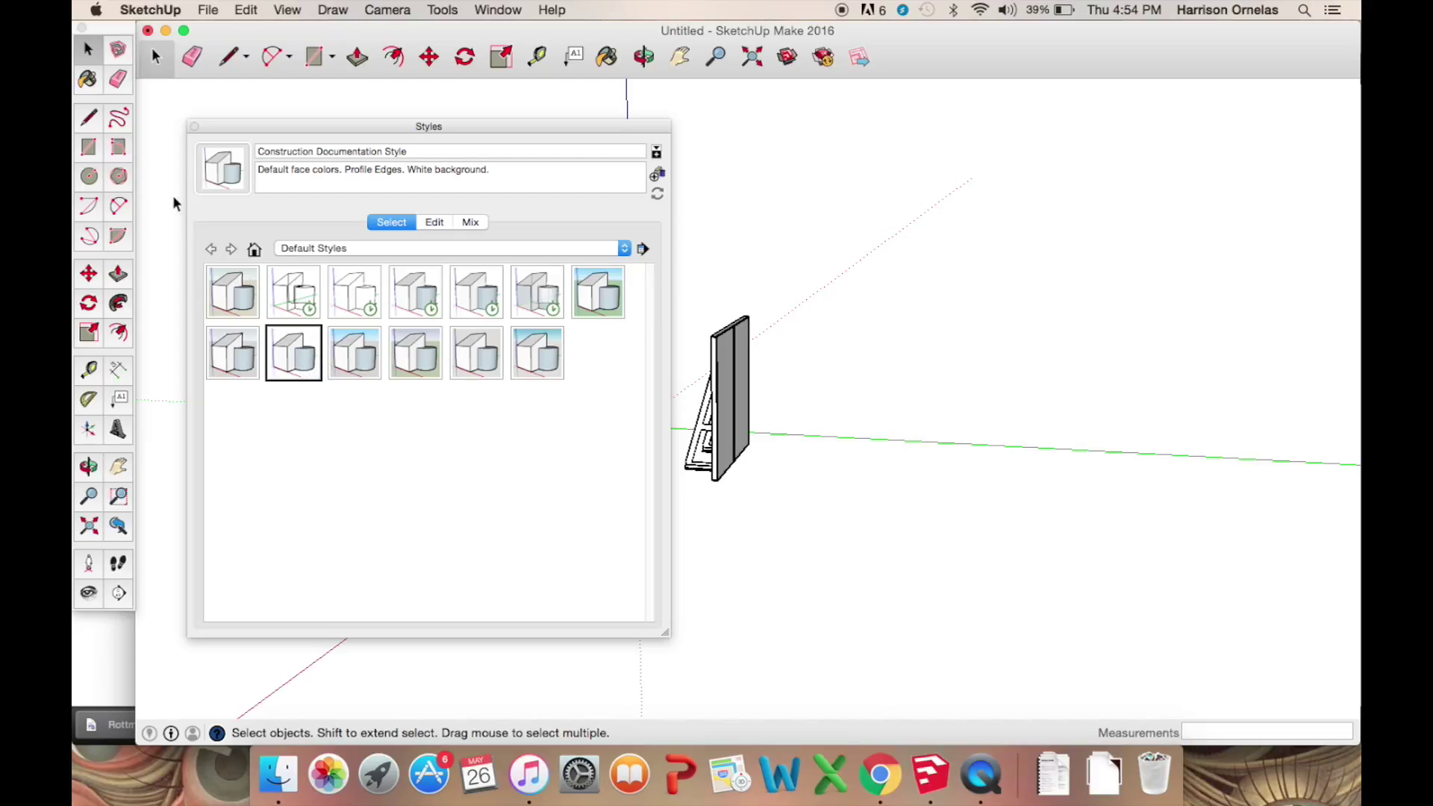
click(194, 126)
scroll(723, 448, up, 3)
middle_drag(722, 448, 565, 531)
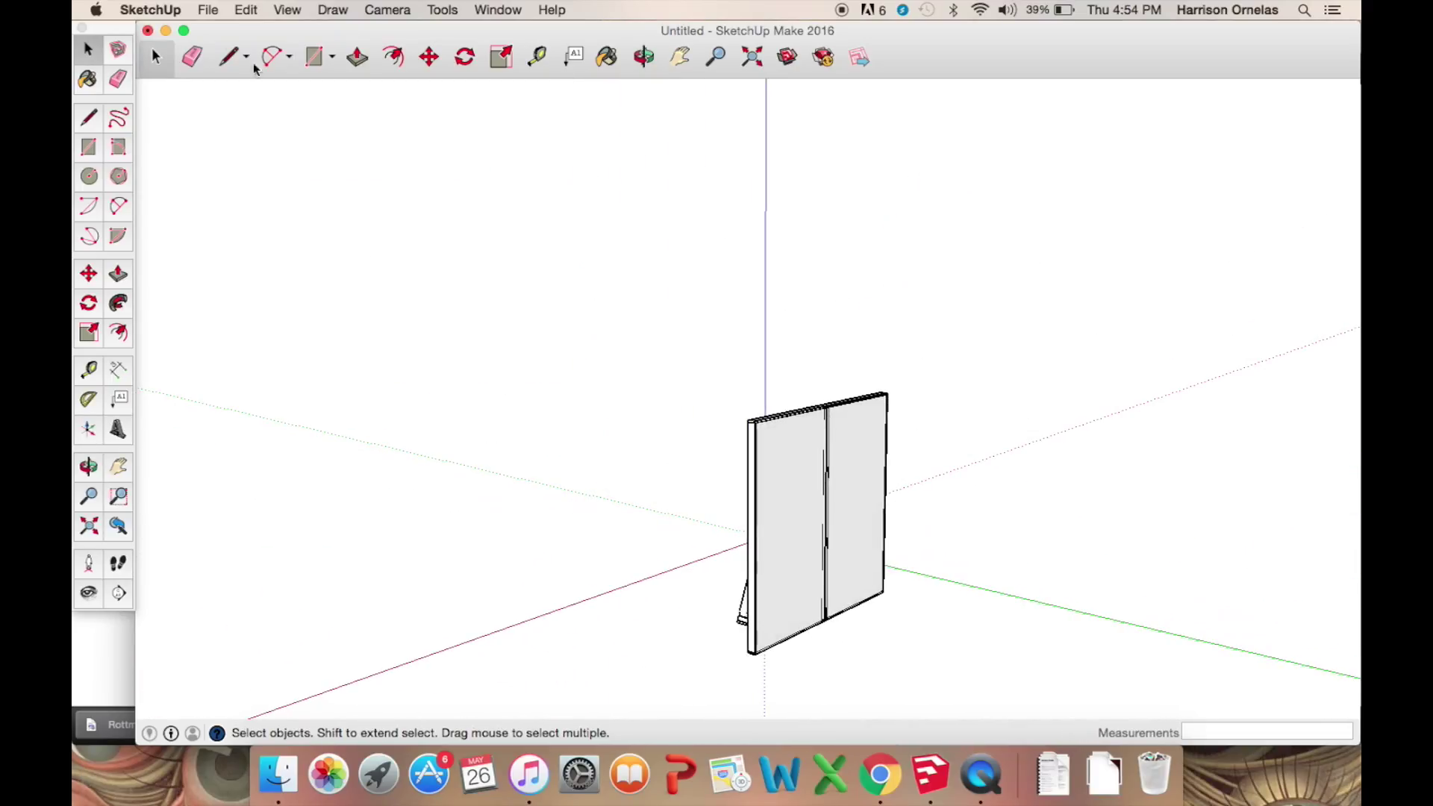
click(287, 10)
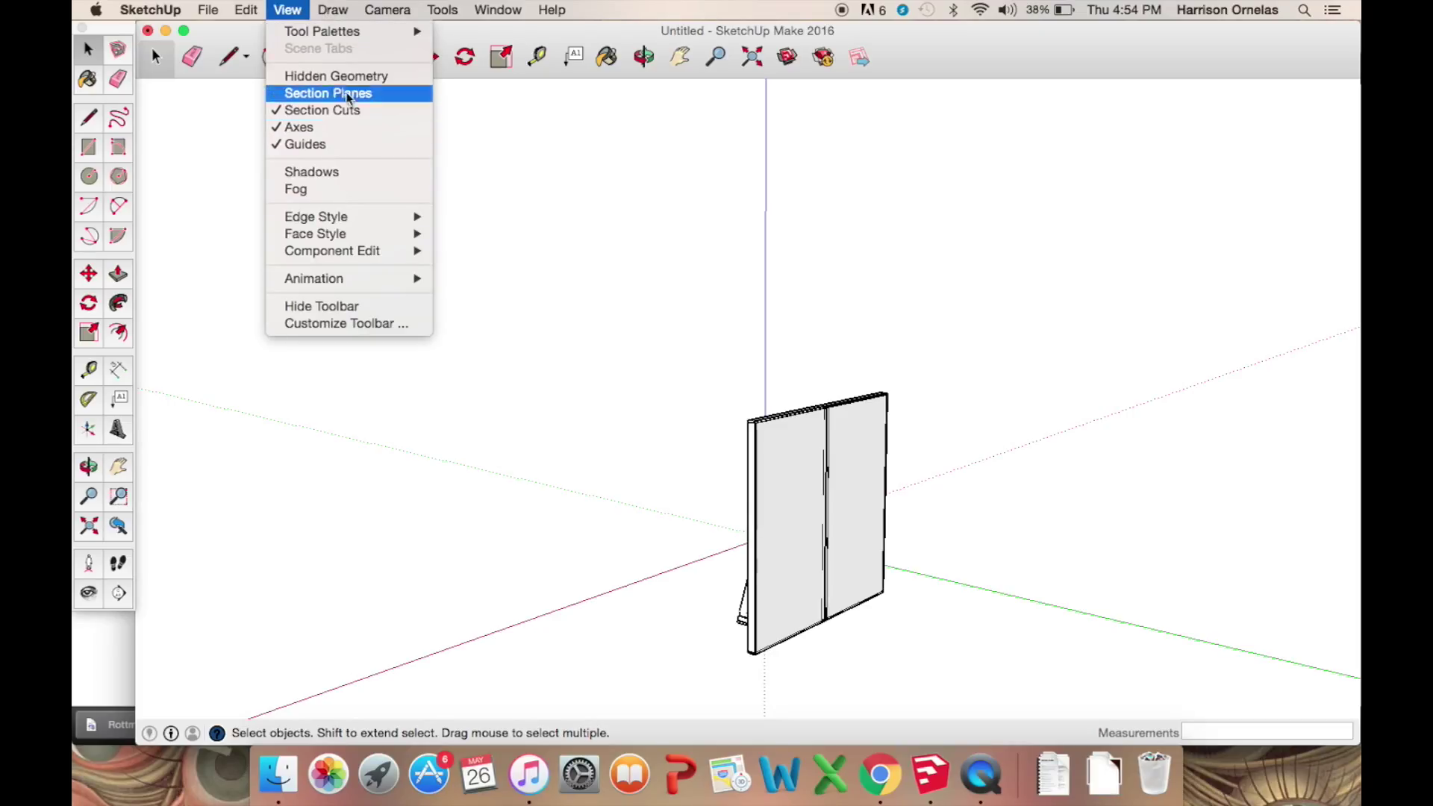
click(324, 127)
middle_drag(569, 349, 616, 421)
middle_drag(1043, 391, 1161, 328)
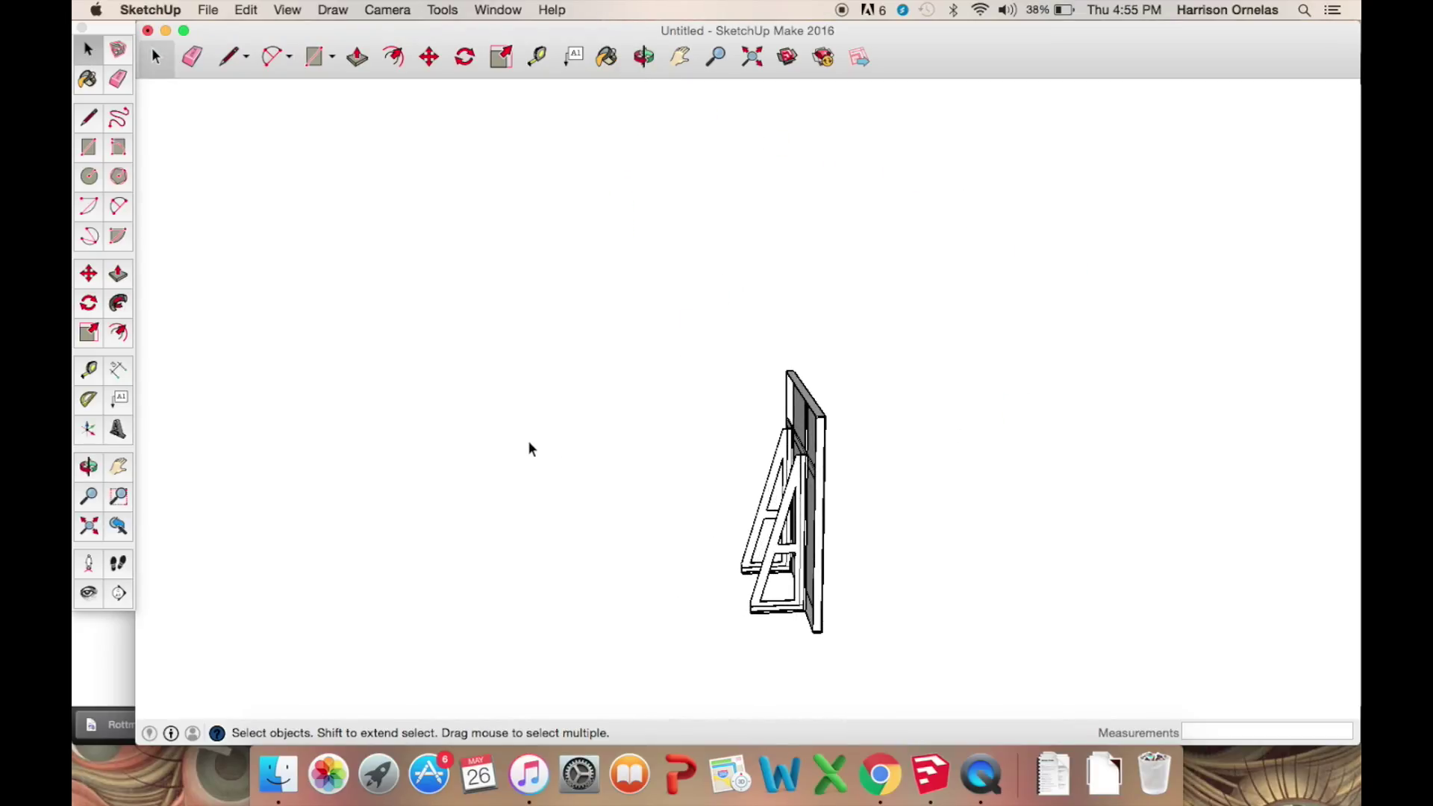
middle_drag(528, 448, 627, 373)
scroll(716, 526, down, 5)
scroll(657, 478, up, 5)
middle_drag(671, 486, 400, 252)
click(241, 7)
mouse_move(287, 10)
click(299, 127)
middle_drag(522, 224, 688, 351)
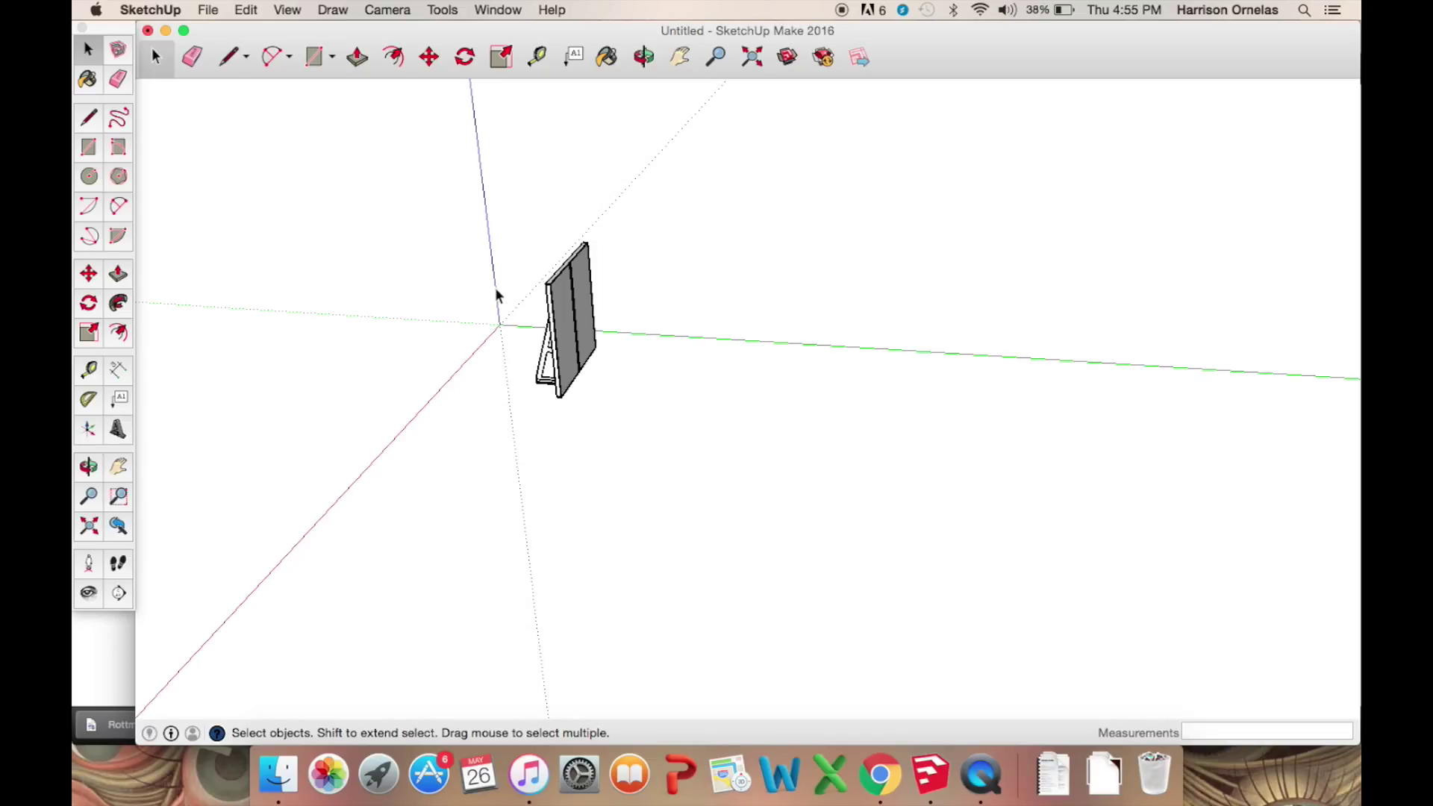
middle_drag(505, 298, 768, 314)
middle_drag(765, 362, 606, 363)
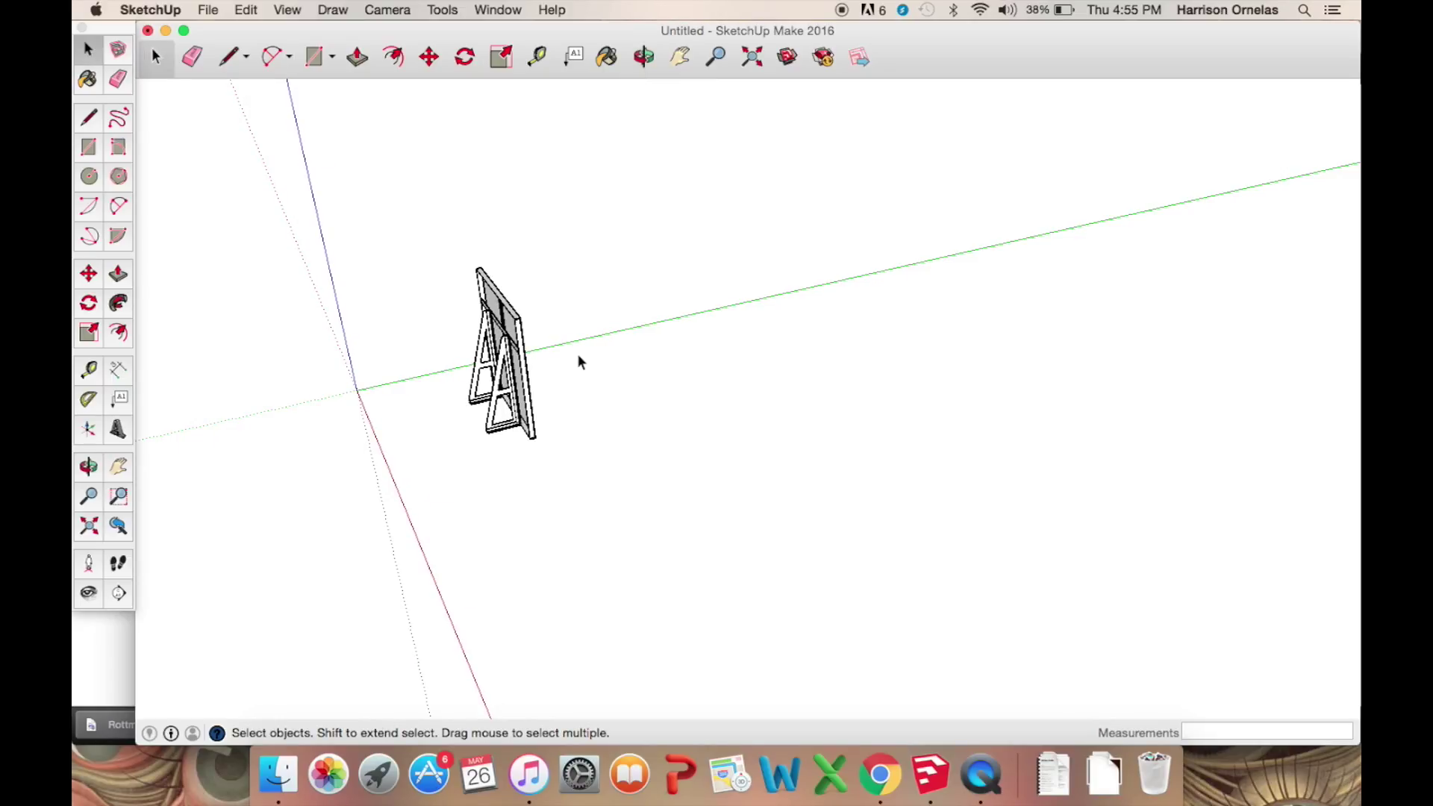
middle_drag(608, 361, 934, 423)
shift+middle_drag(687, 508, 851, 496)
scroll(810, 434, up, 3)
scroll(851, 496, down, 1)
middle_drag(946, 469, 800, 473)
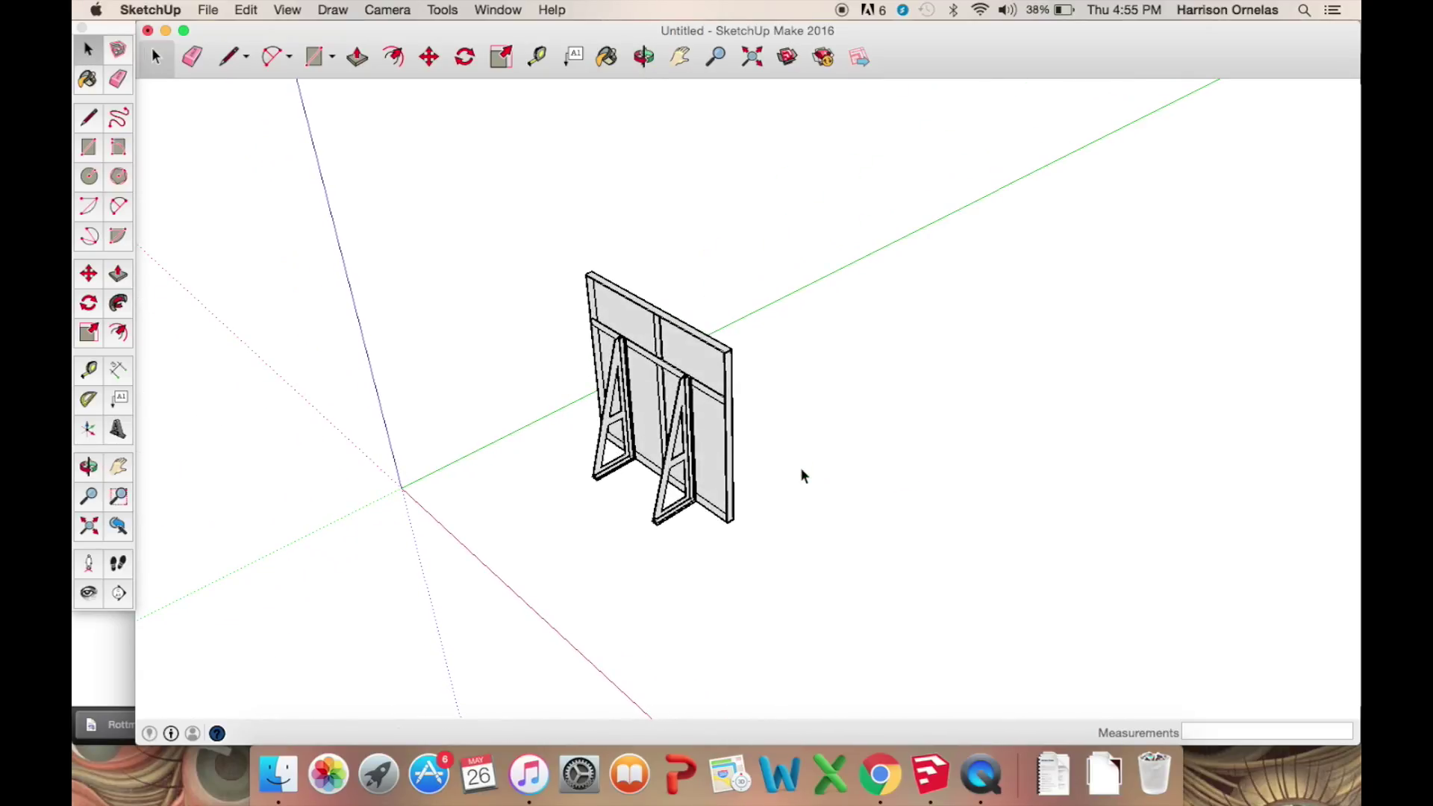
scroll(802, 472, up, 1)
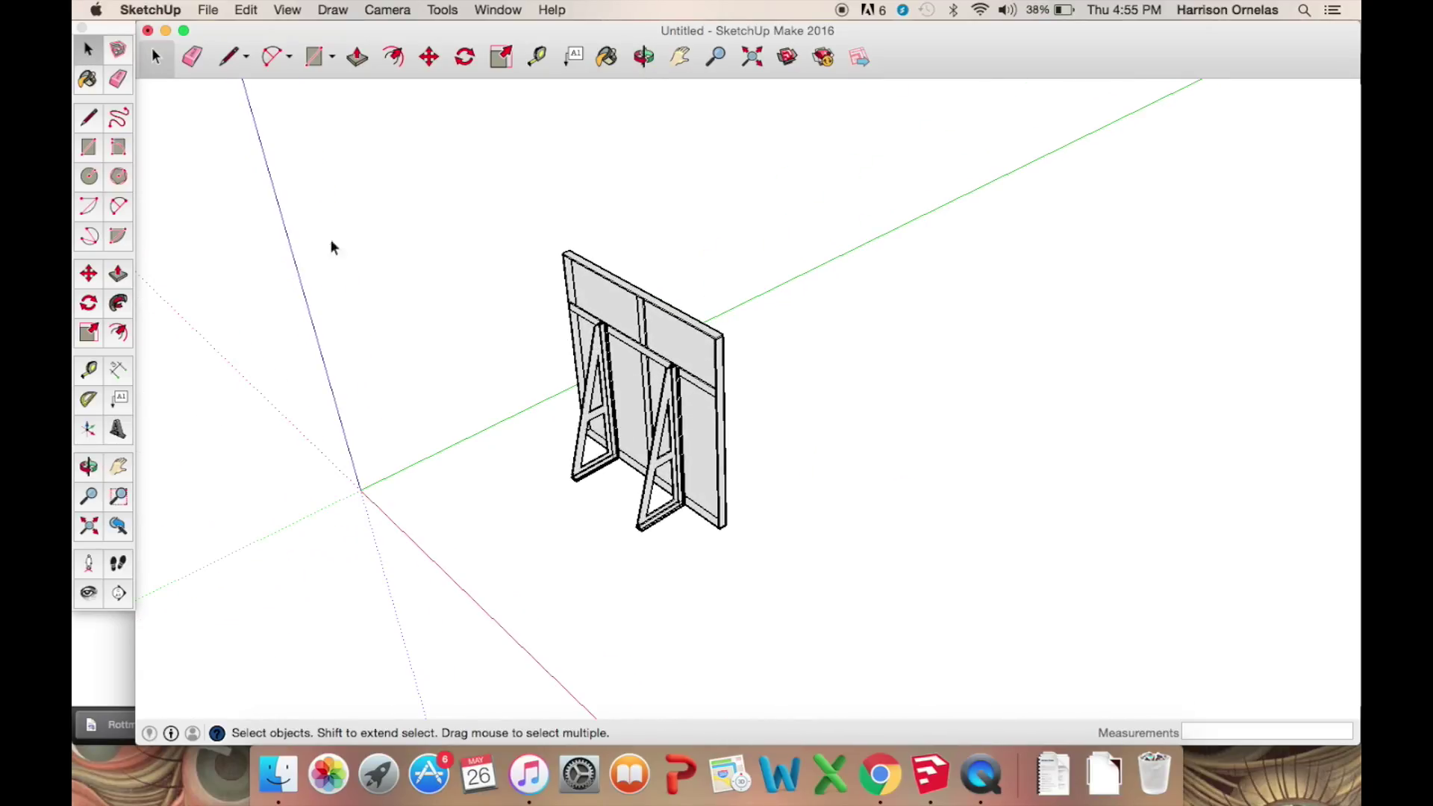
click(299, 9)
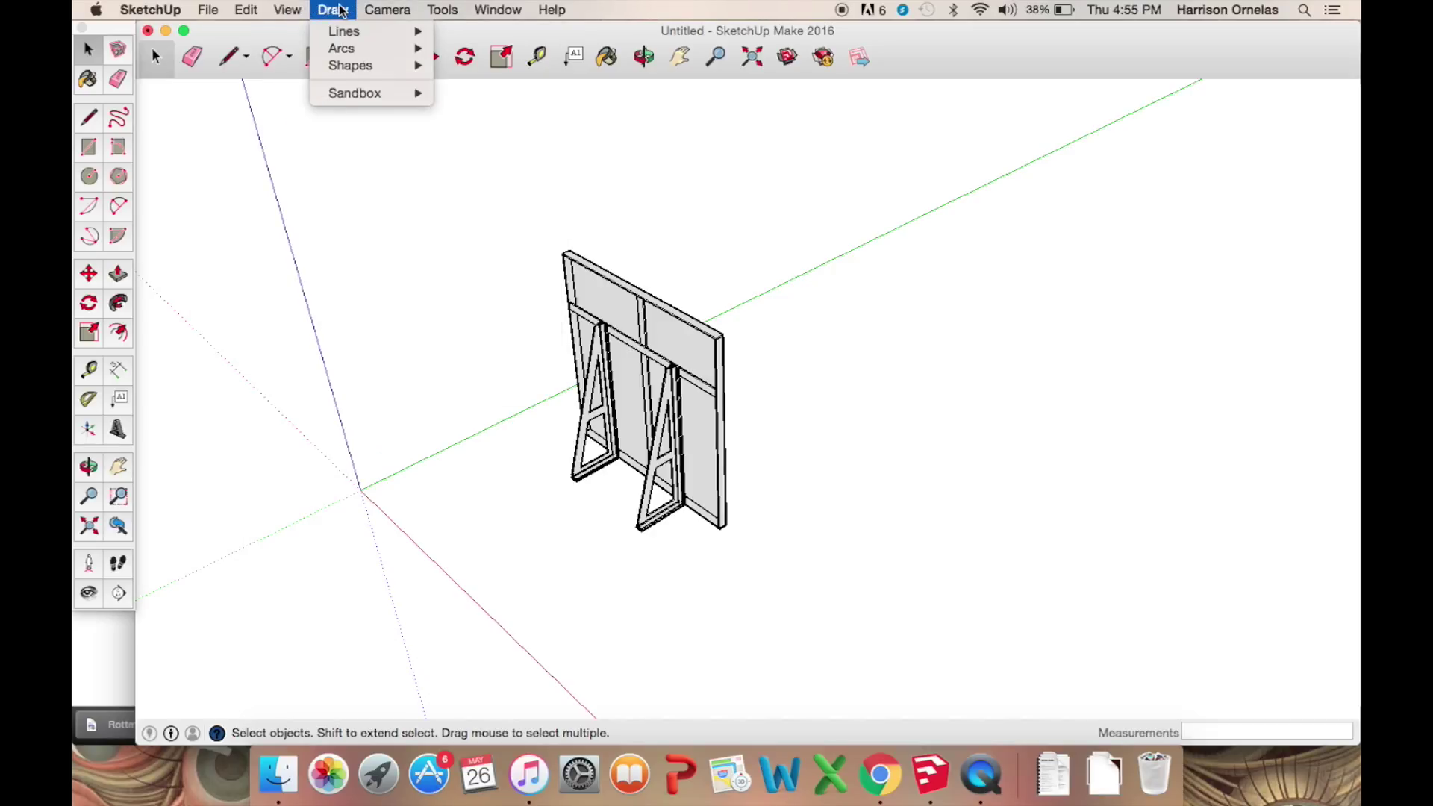
mouse_move(318, 34)
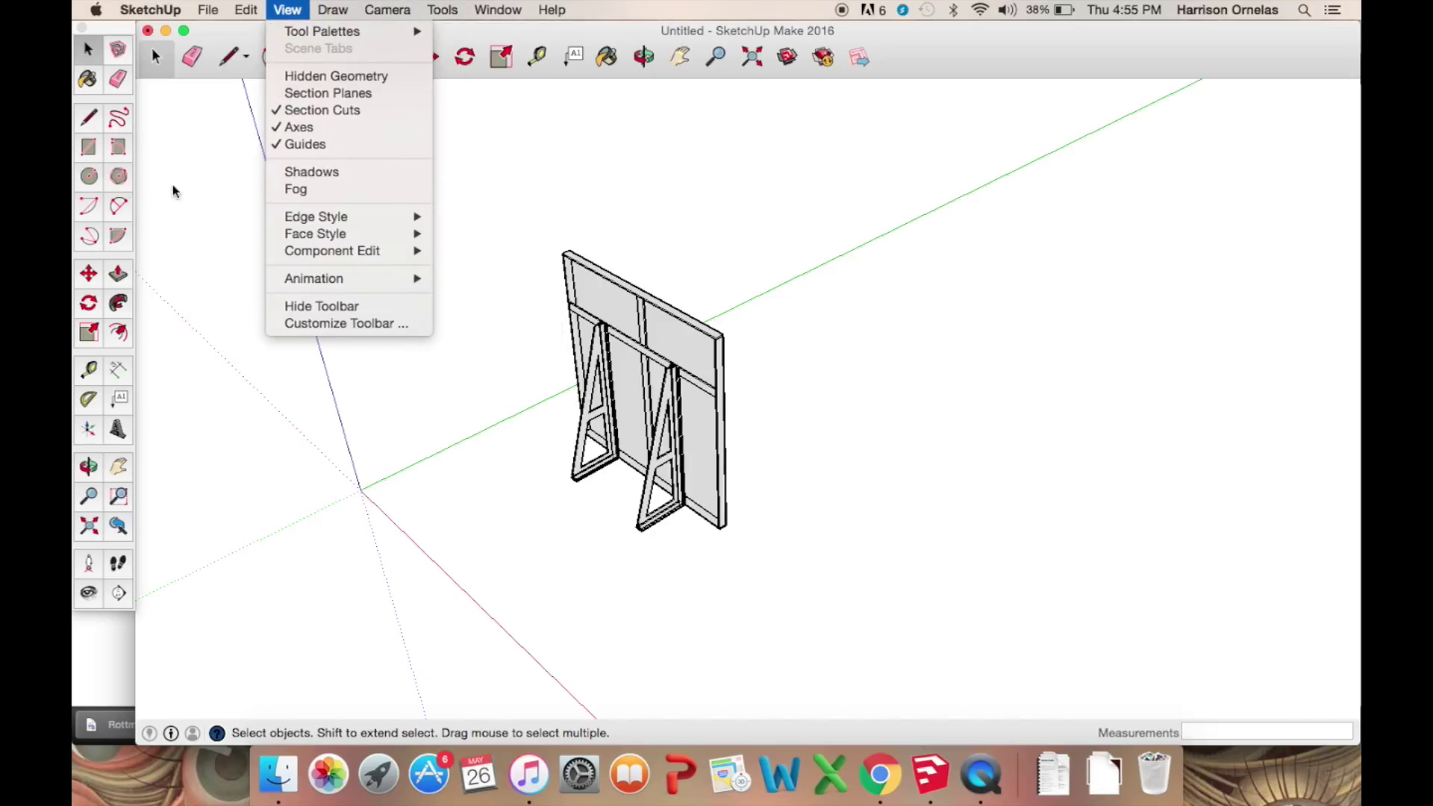
click(411, 491)
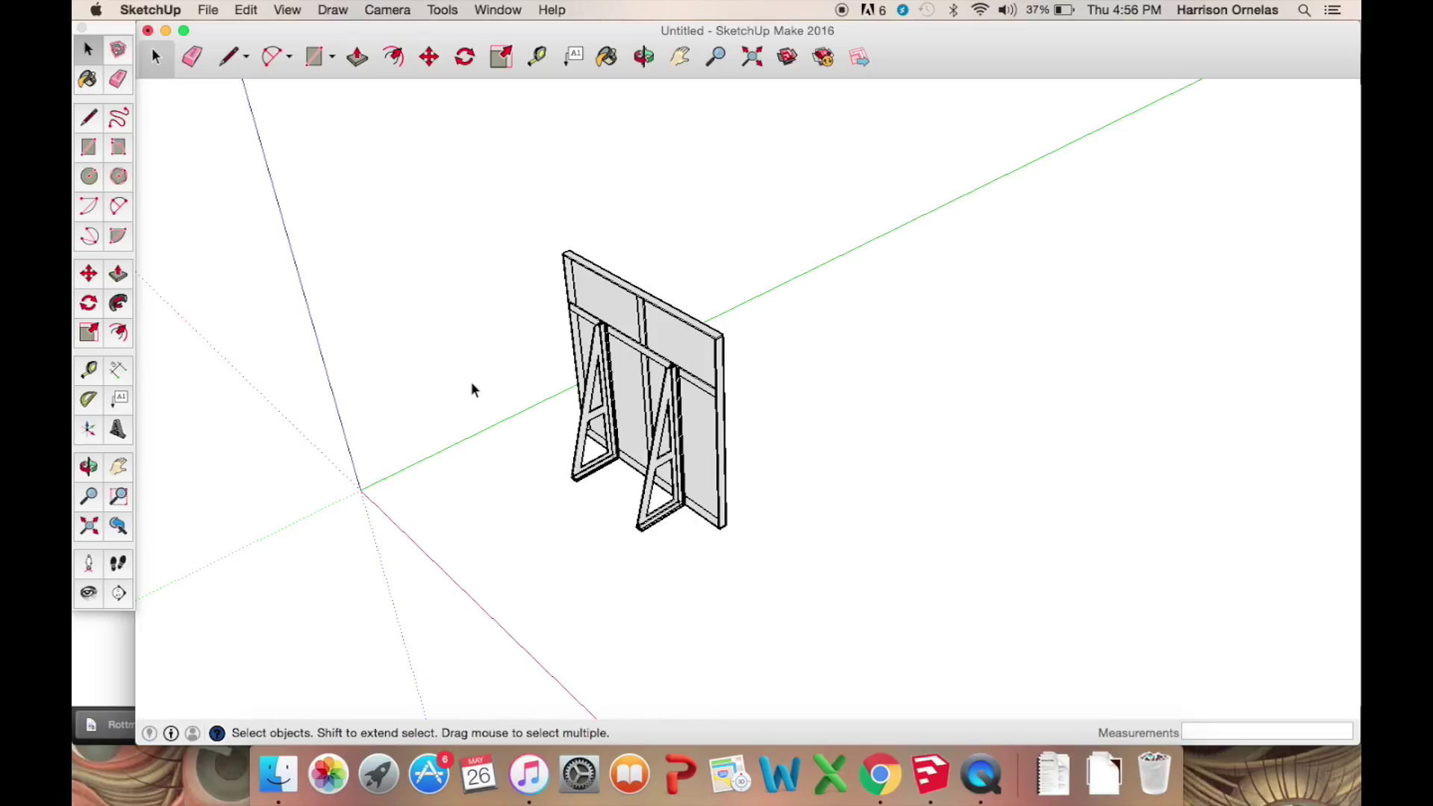
middle_drag(743, 385, 458, 391)
scroll(567, 347, up, 5)
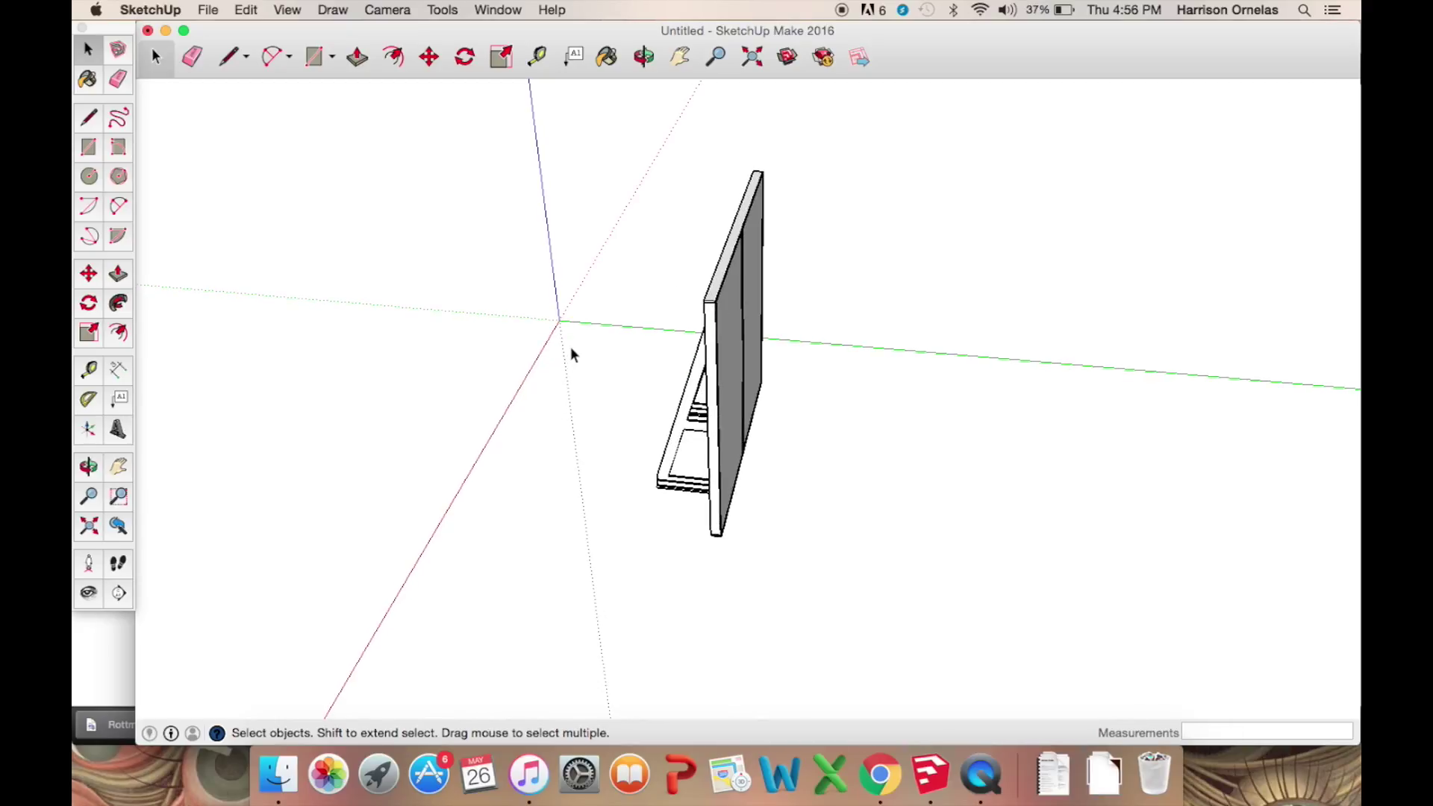
middle_drag(566, 346, 797, 276)
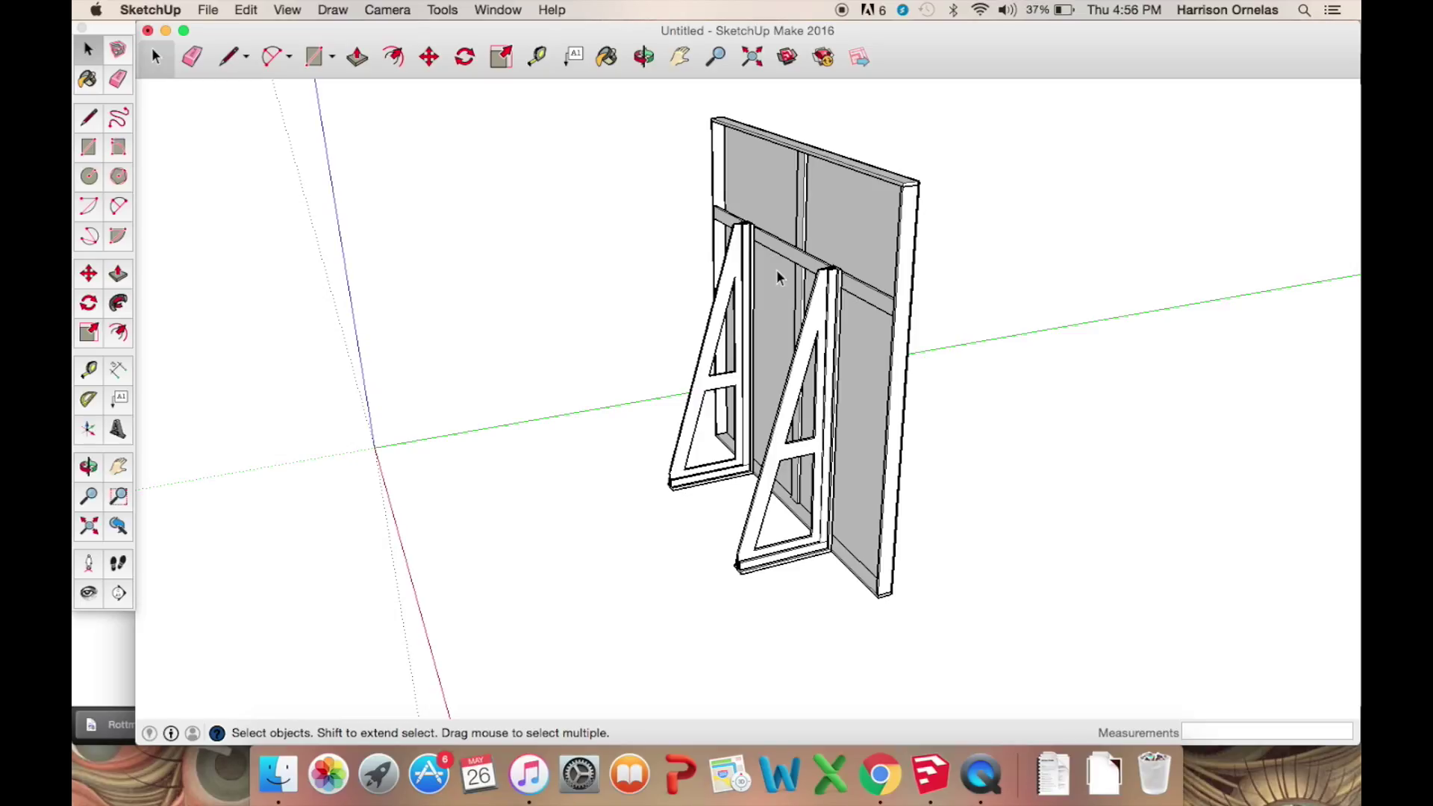
middle_drag(791, 258, 804, 401)
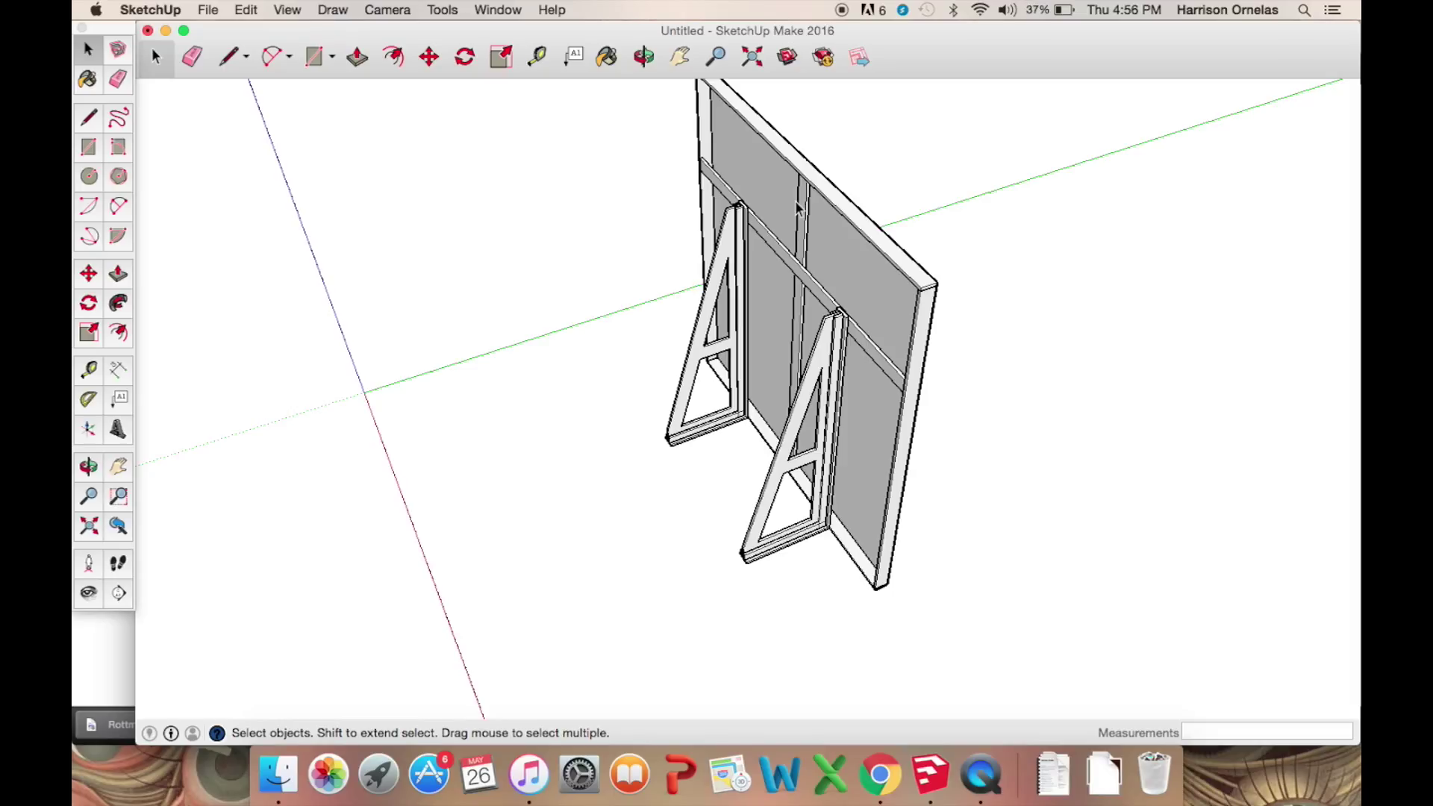
middle_drag(796, 209, 365, 500)
scroll(654, 413, up, 10)
scroll(654, 411, up, 3)
scroll(599, 352, down, 10)
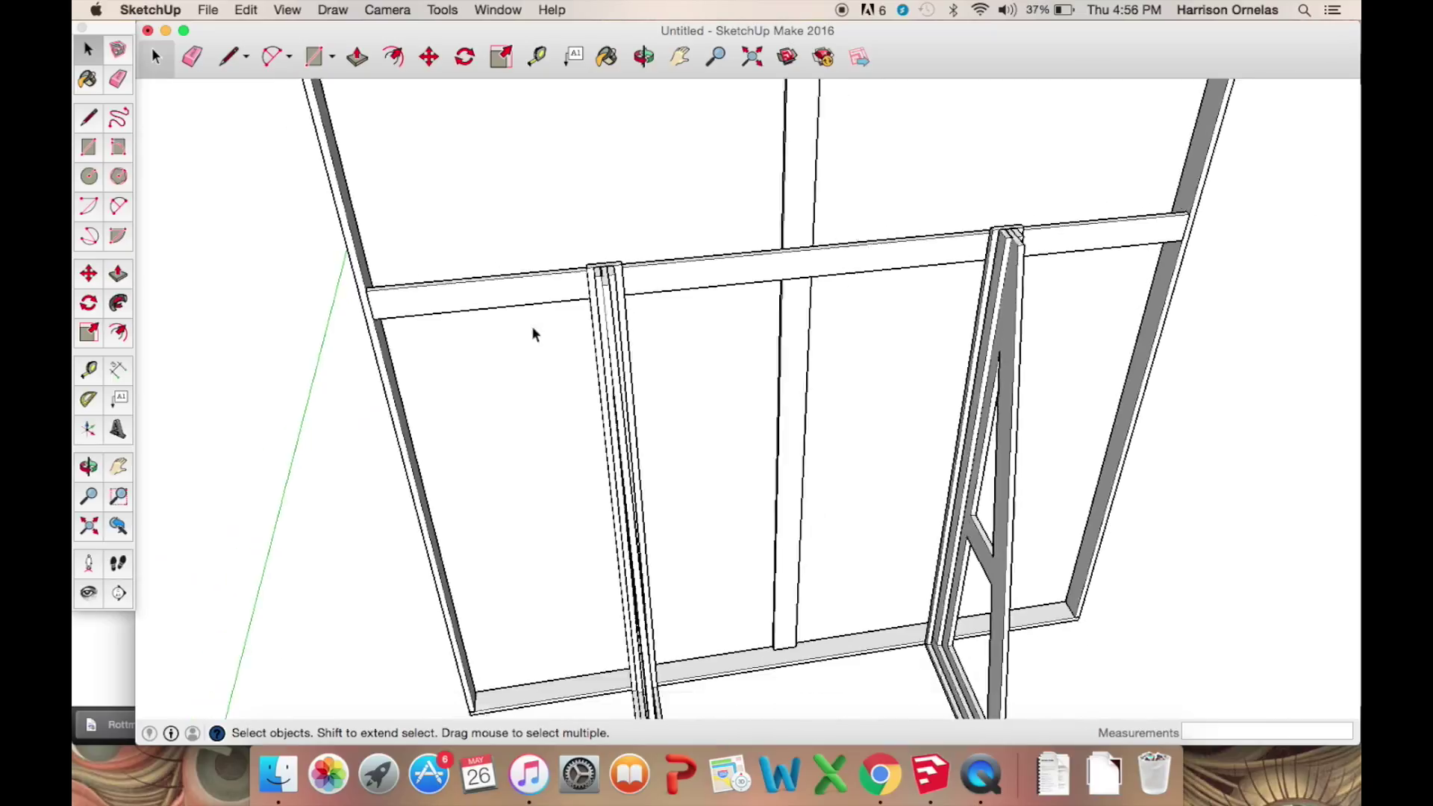
shift+middle_drag(512, 329, 915, 367)
middle_drag(816, 359, 875, 431)
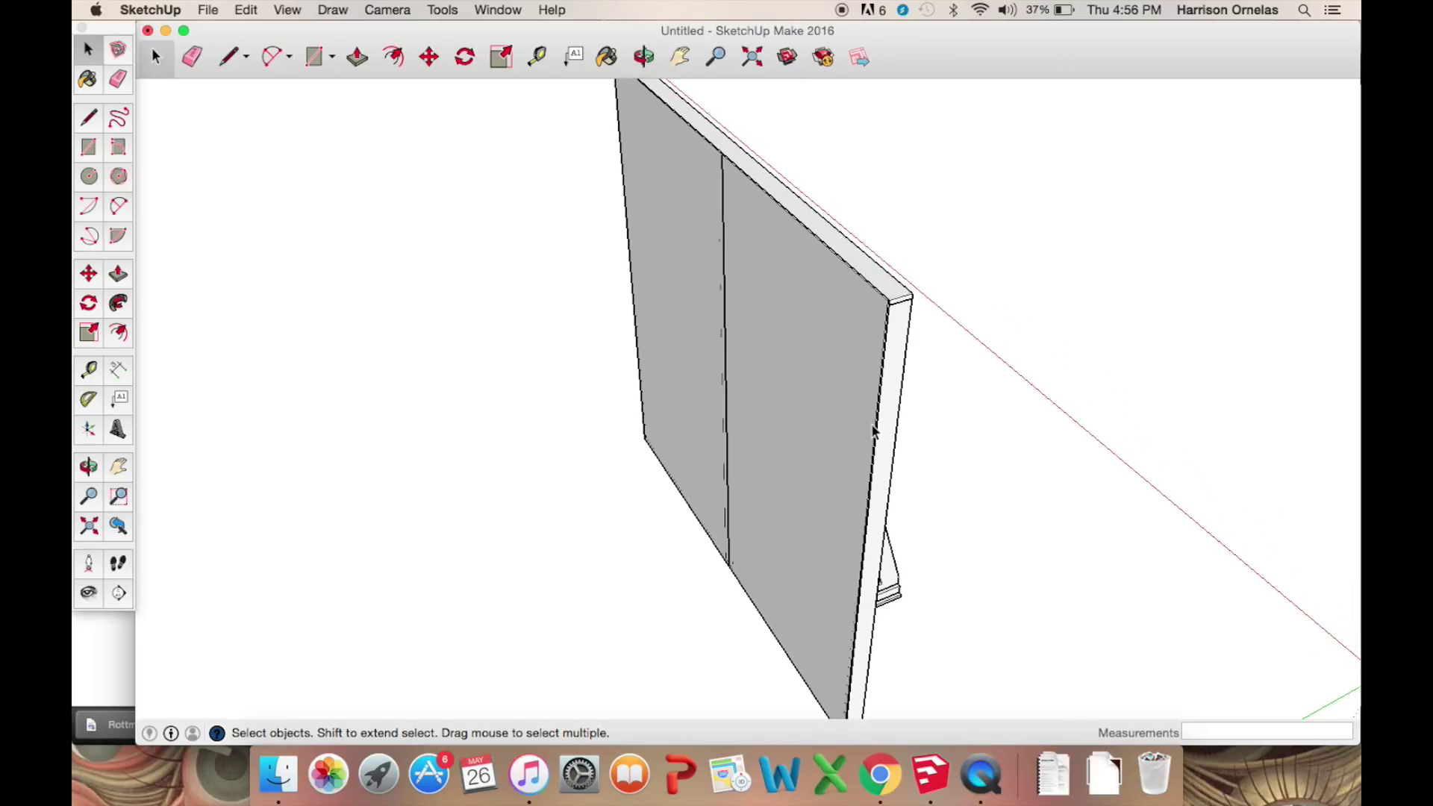
middle_drag(875, 432, 731, 419)
scroll(785, 237, up, 5)
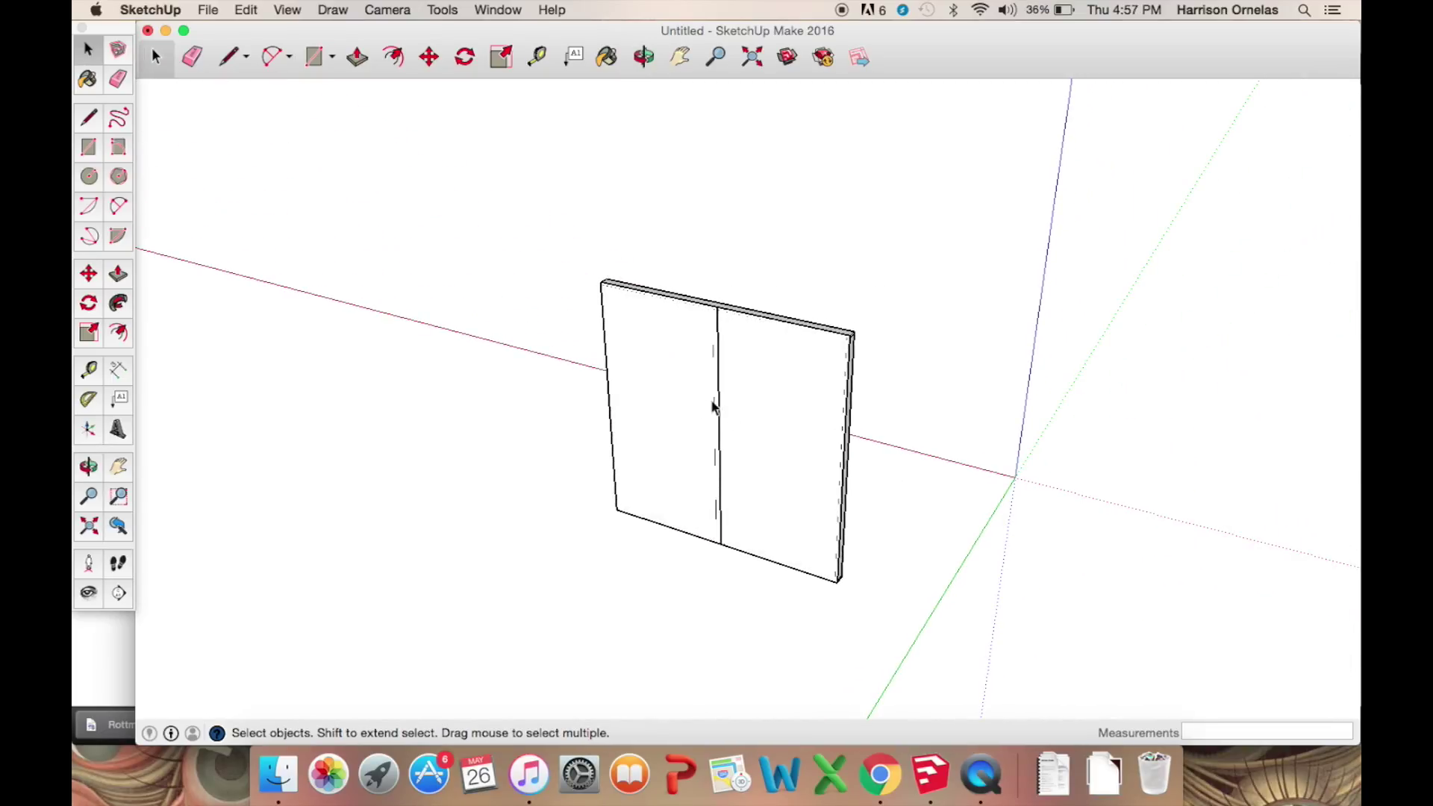
middle_drag(498, 424, 941, 416)
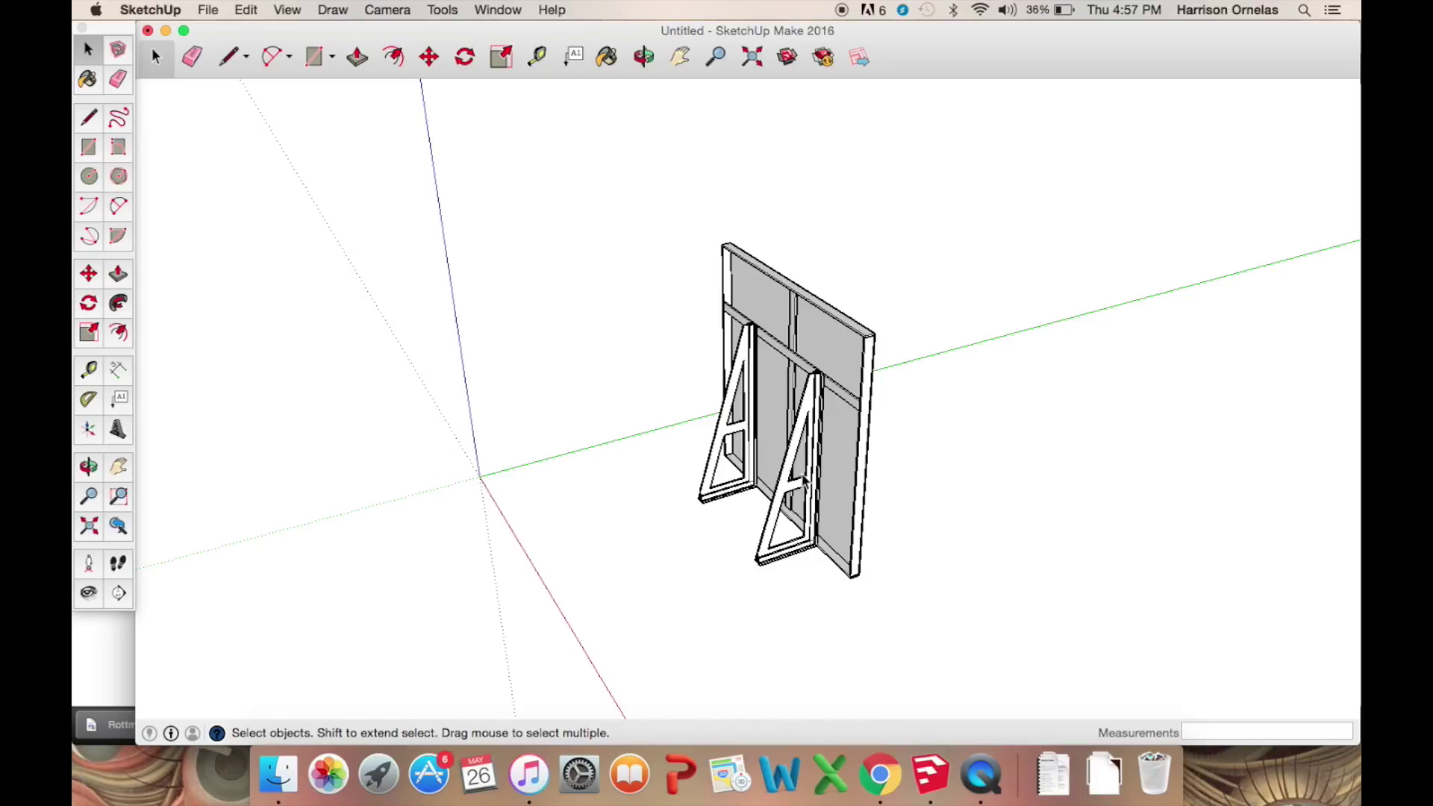
middle_drag(805, 482, 450, 508)
scroll(669, 571, down, 3)
middle_drag(669, 570, 603, 459)
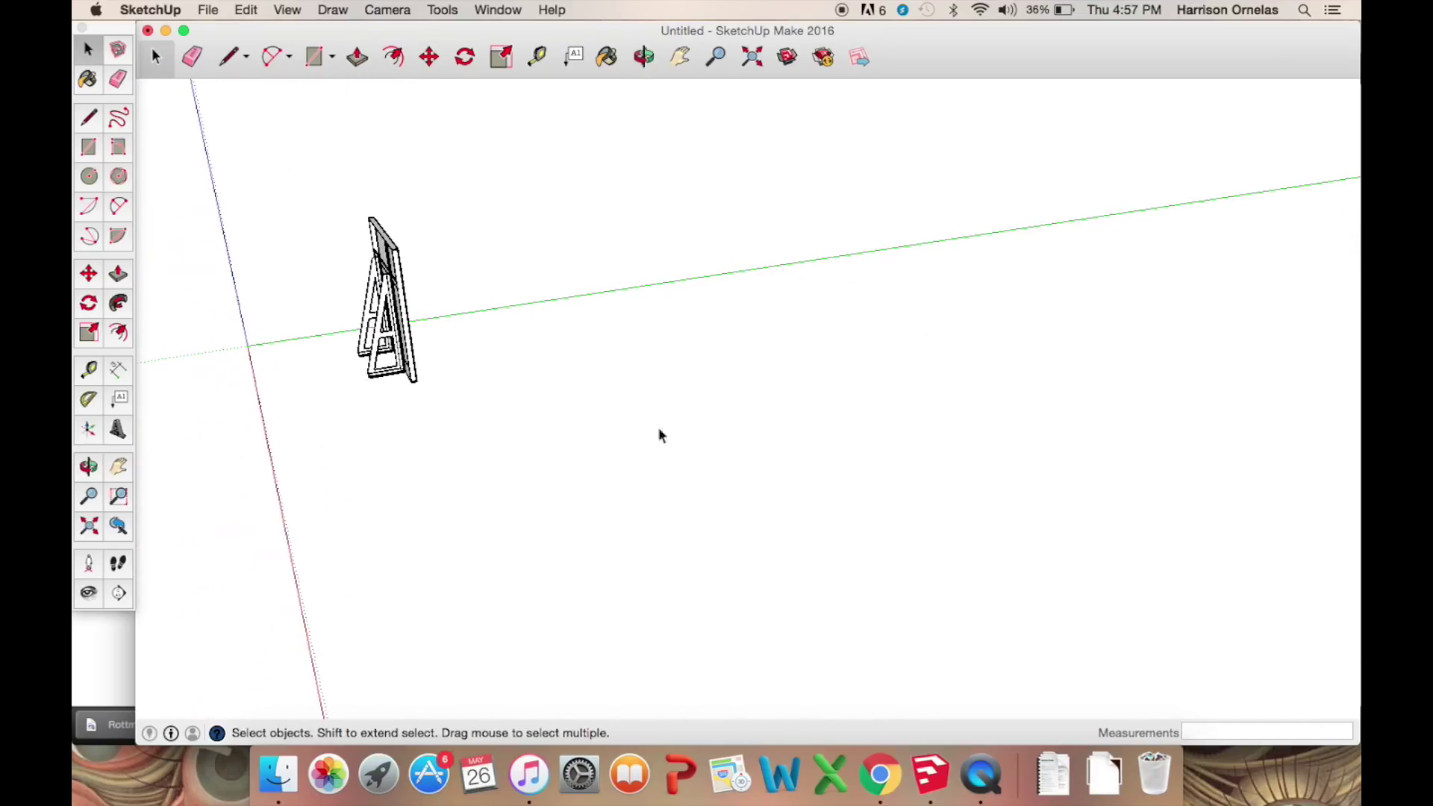
middle_drag(647, 436, 683, 550)
key(space)
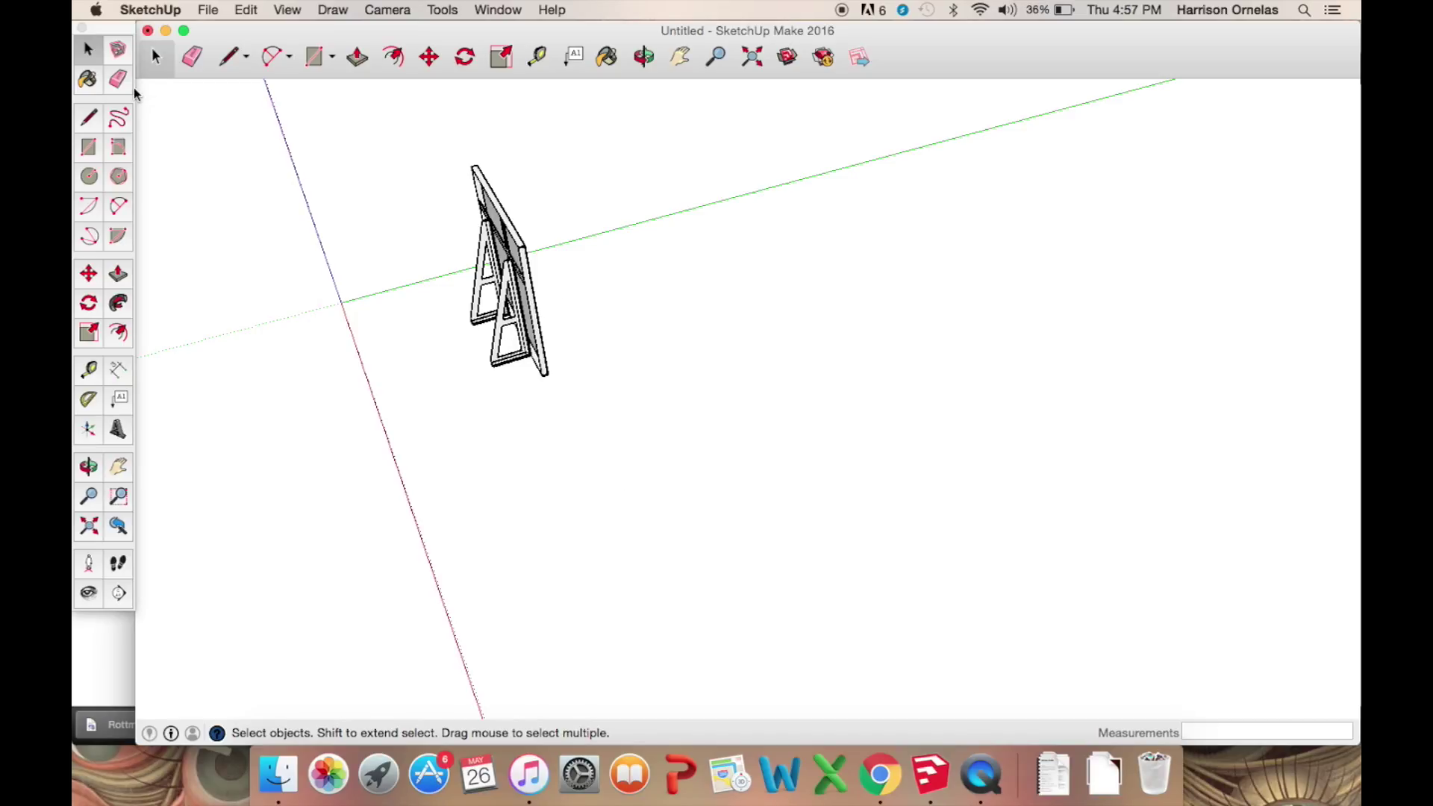
Draw the board outline, 8' along the green axis by 3 3/4" wide, closed into a face.
click(89, 119)
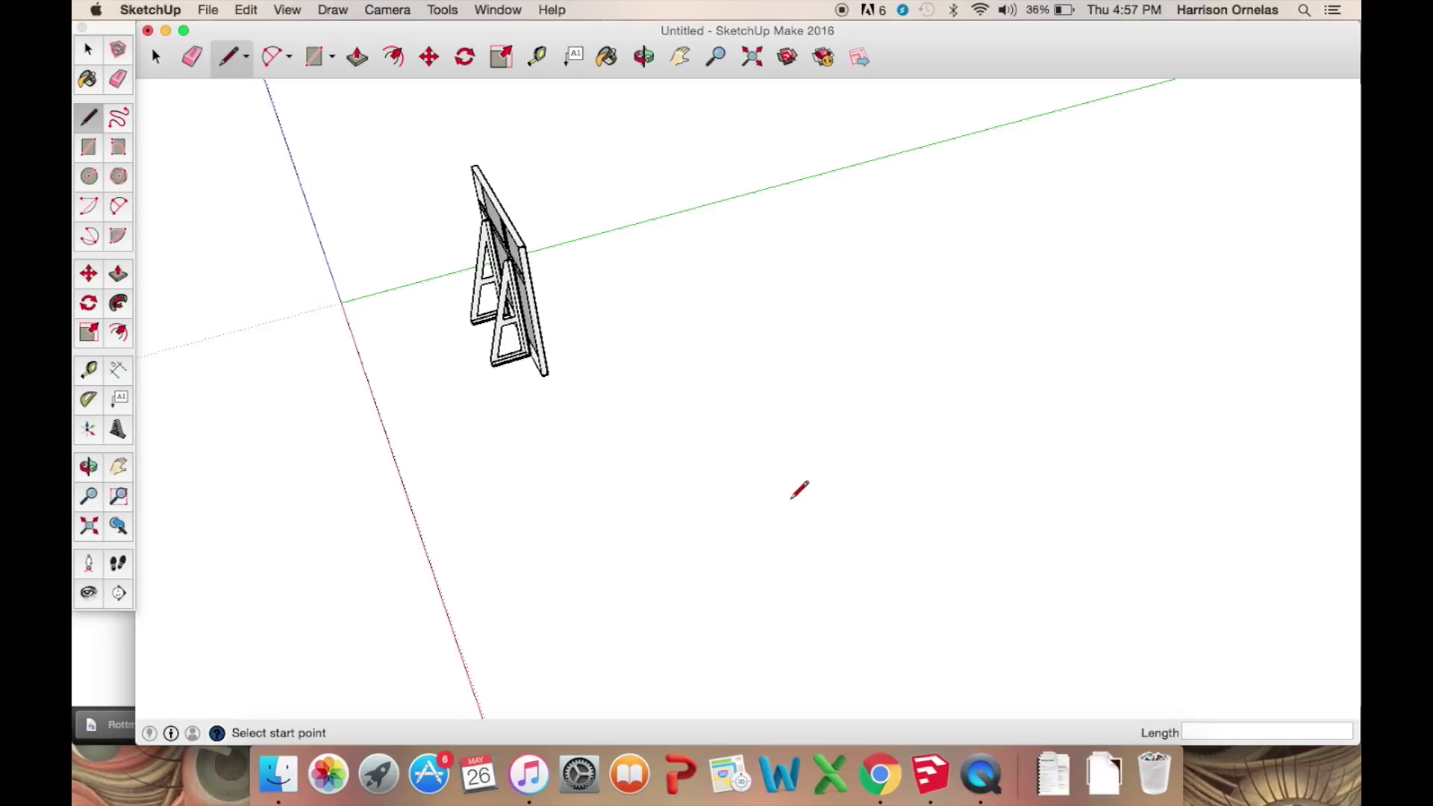
click(576, 493)
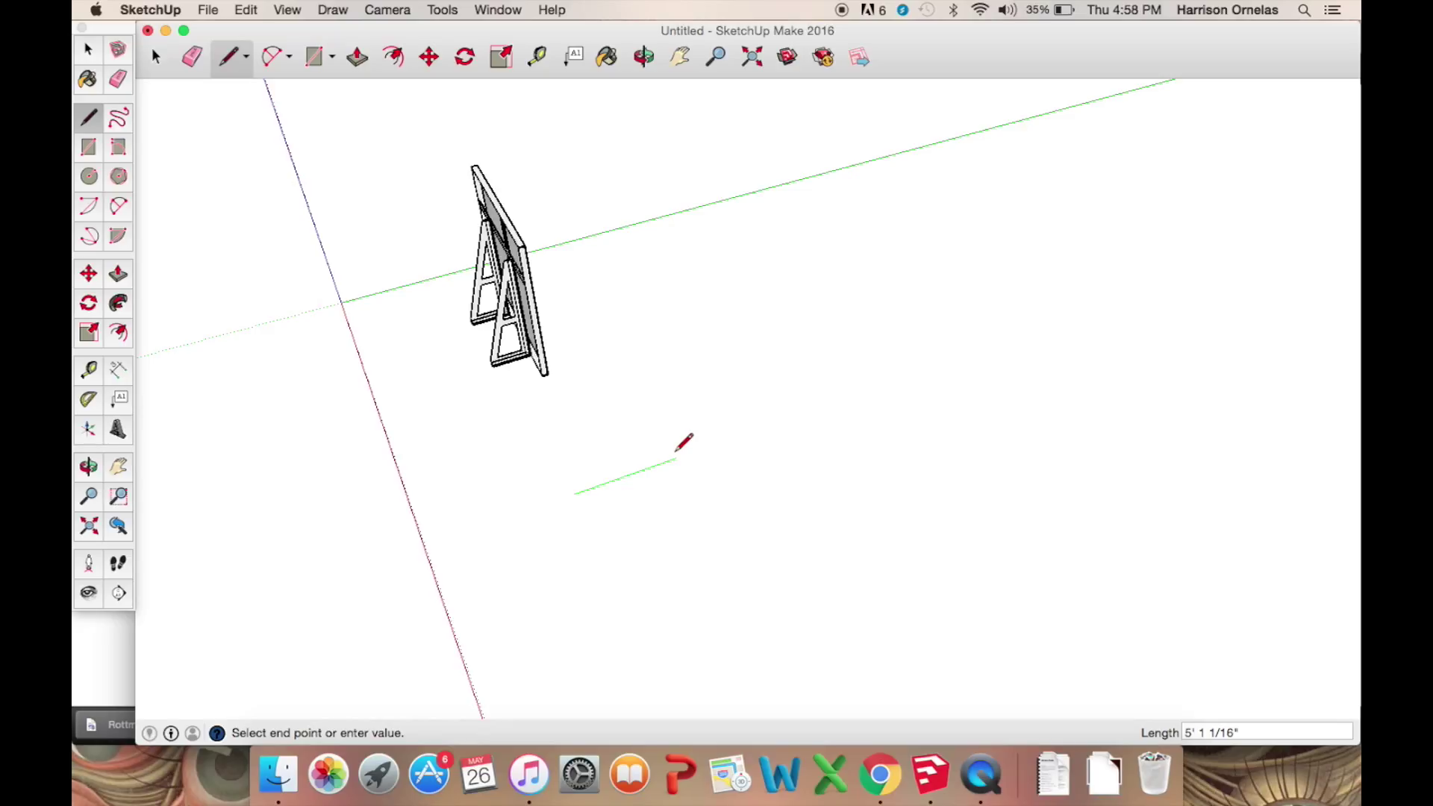
scroll(680, 447, up, 3)
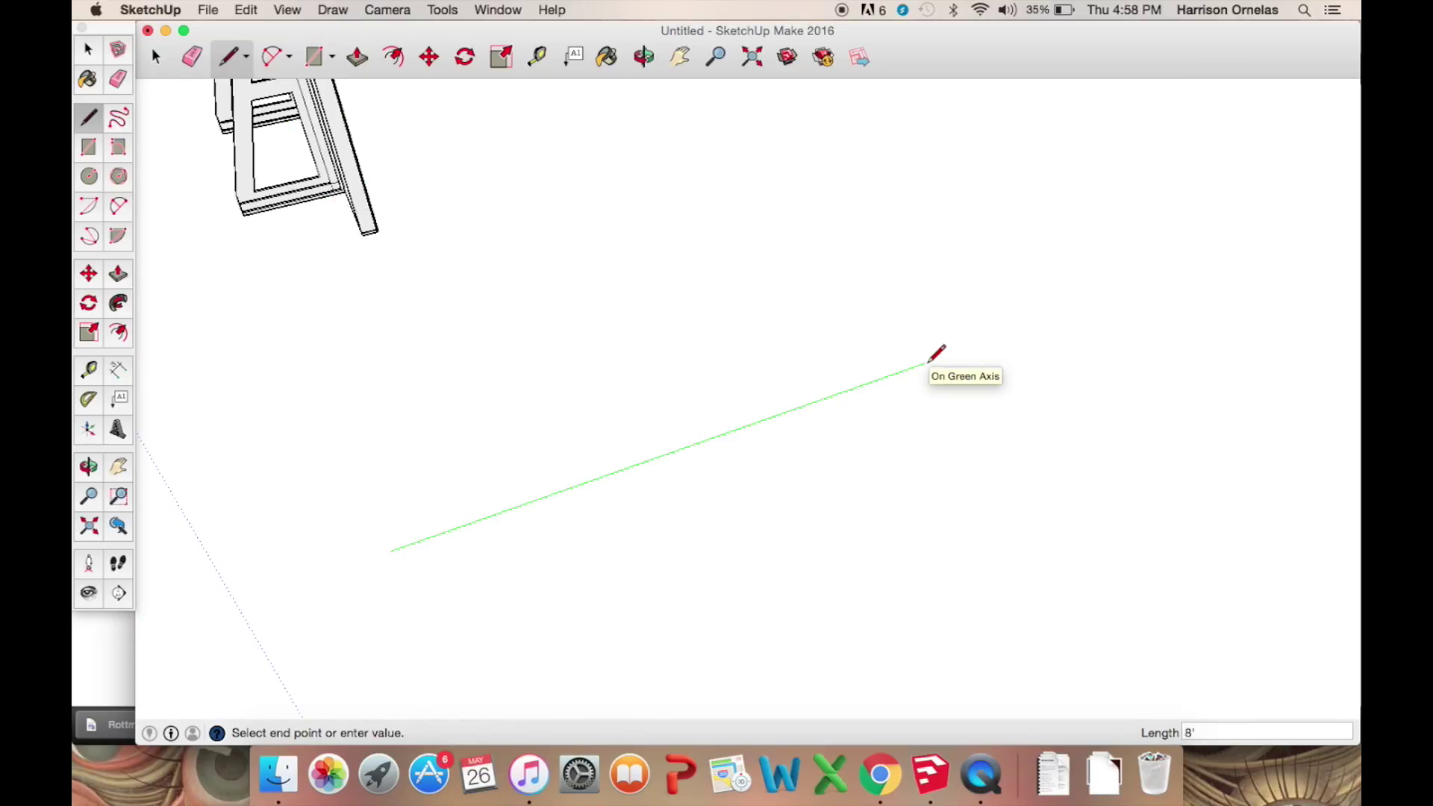
key(Return)
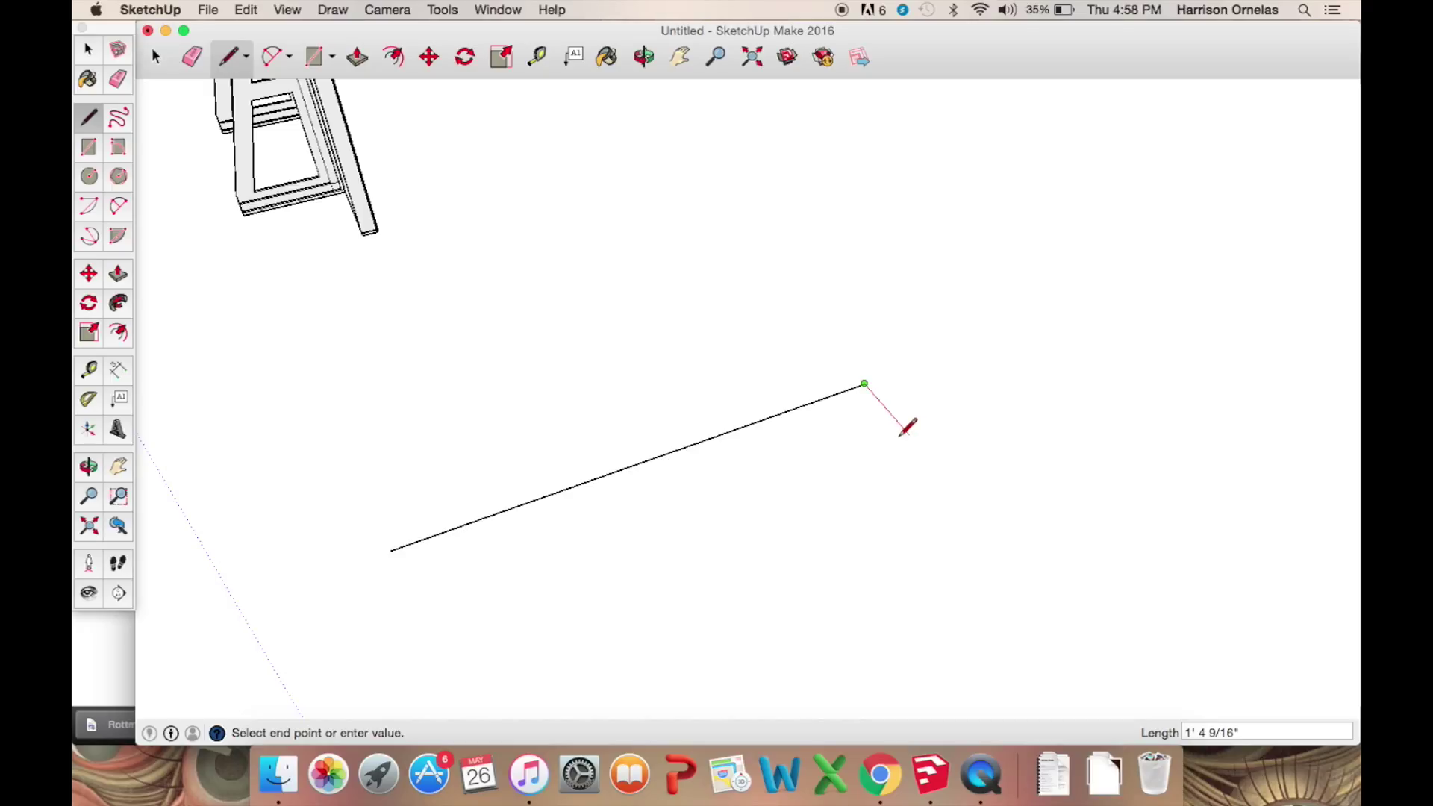
text(3 3)
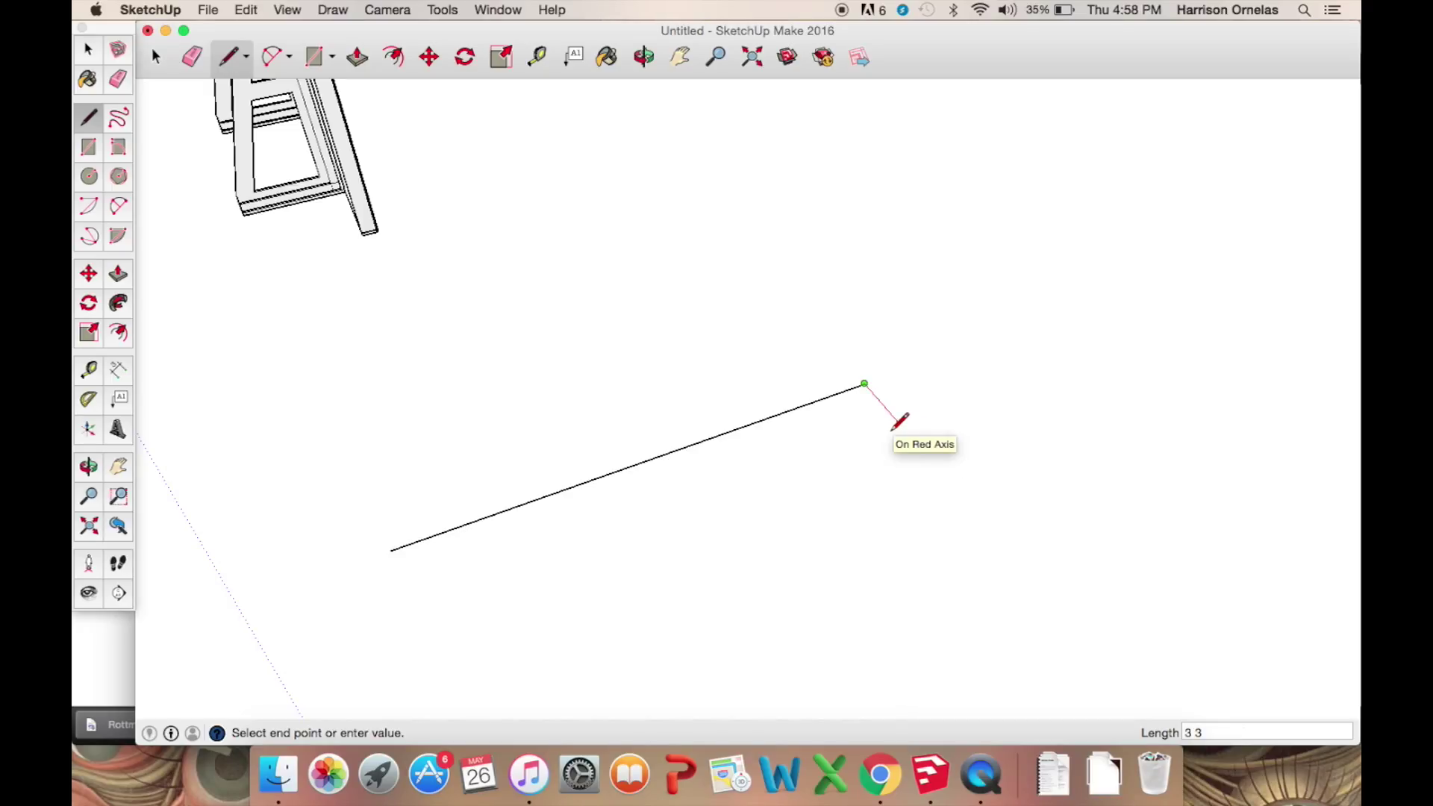
text(/4)
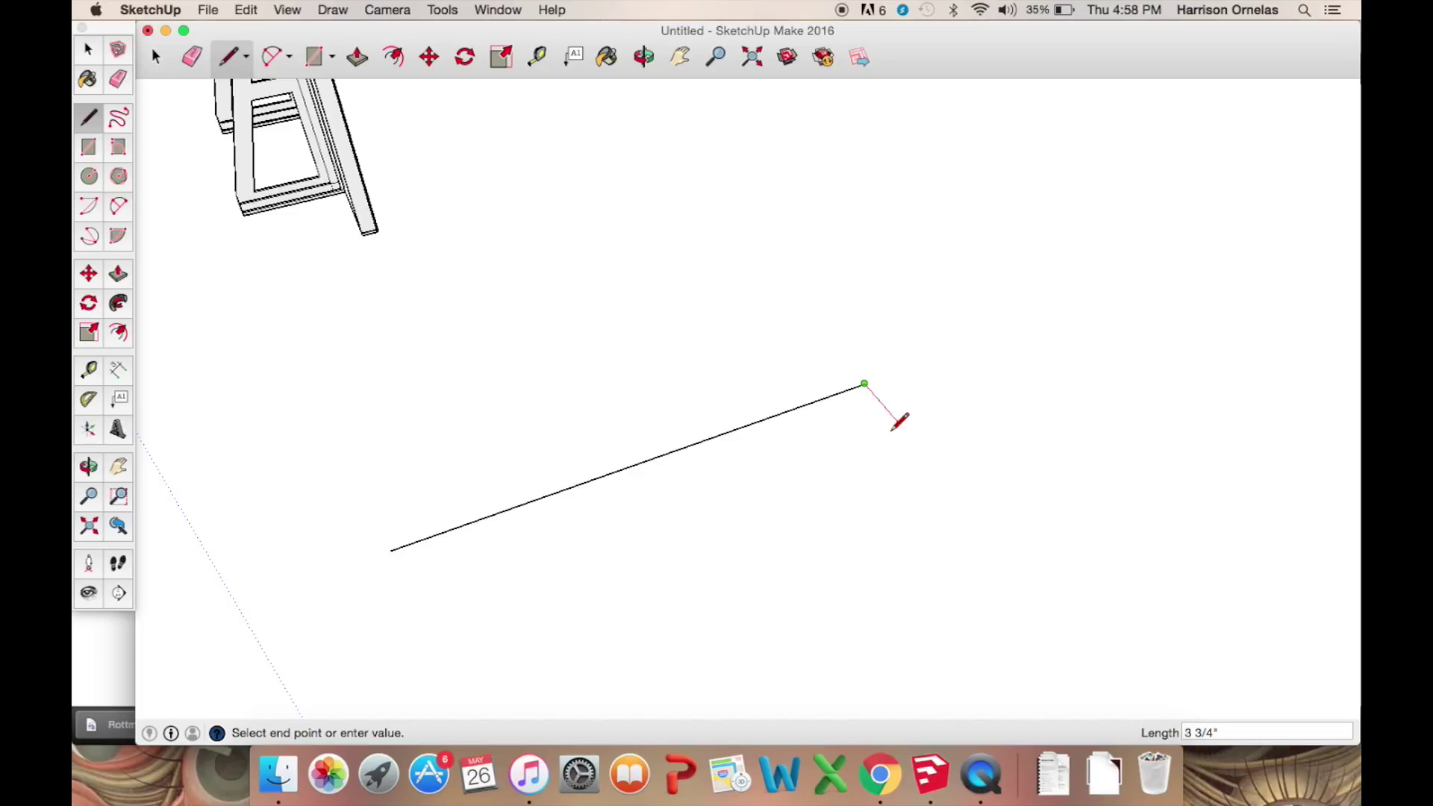
key(Return)
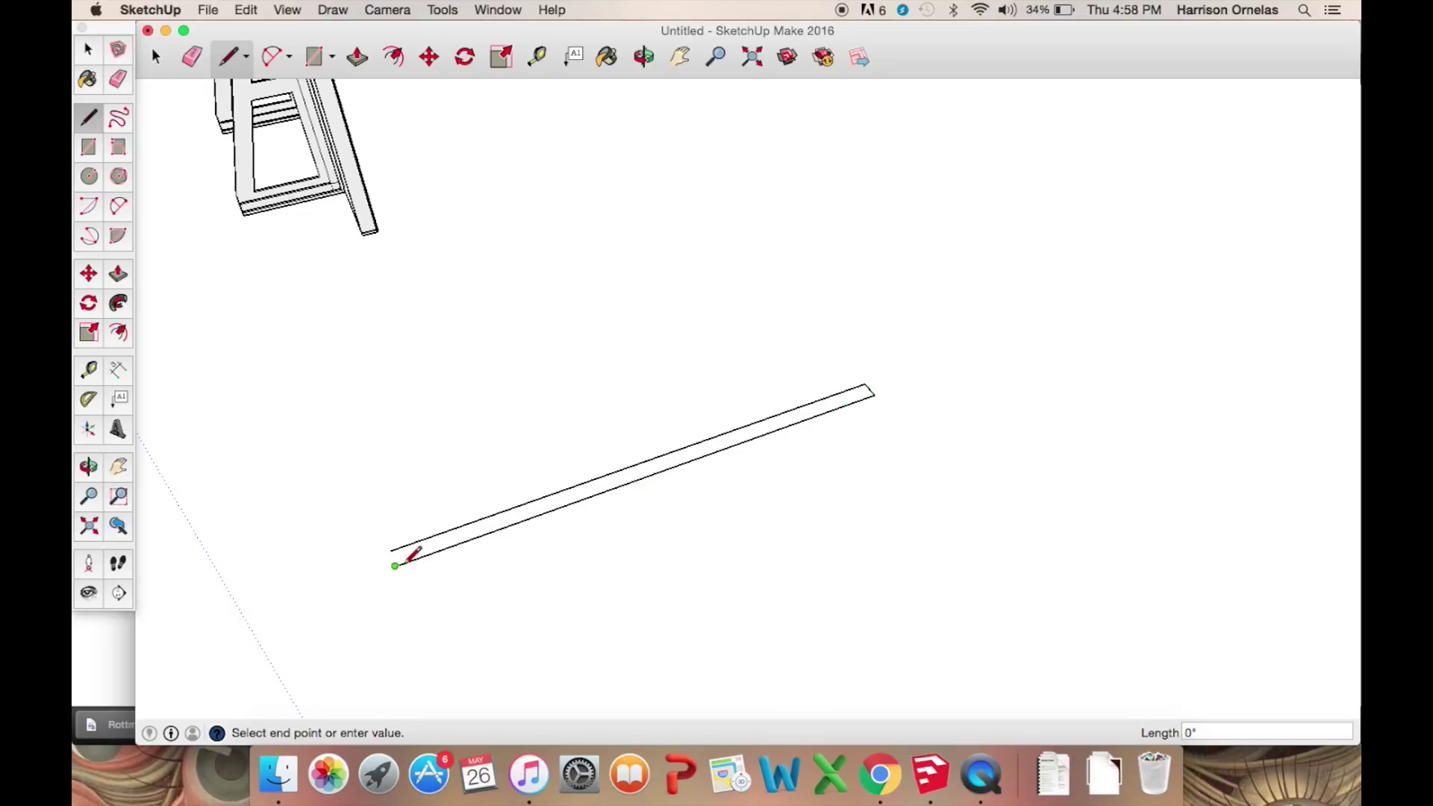
click(395, 565)
click(390, 552)
Push/pull the board face up to 3/4" thick, then return to Select.
scroll(392, 556, up, 3)
scroll(399, 555, up, 2)
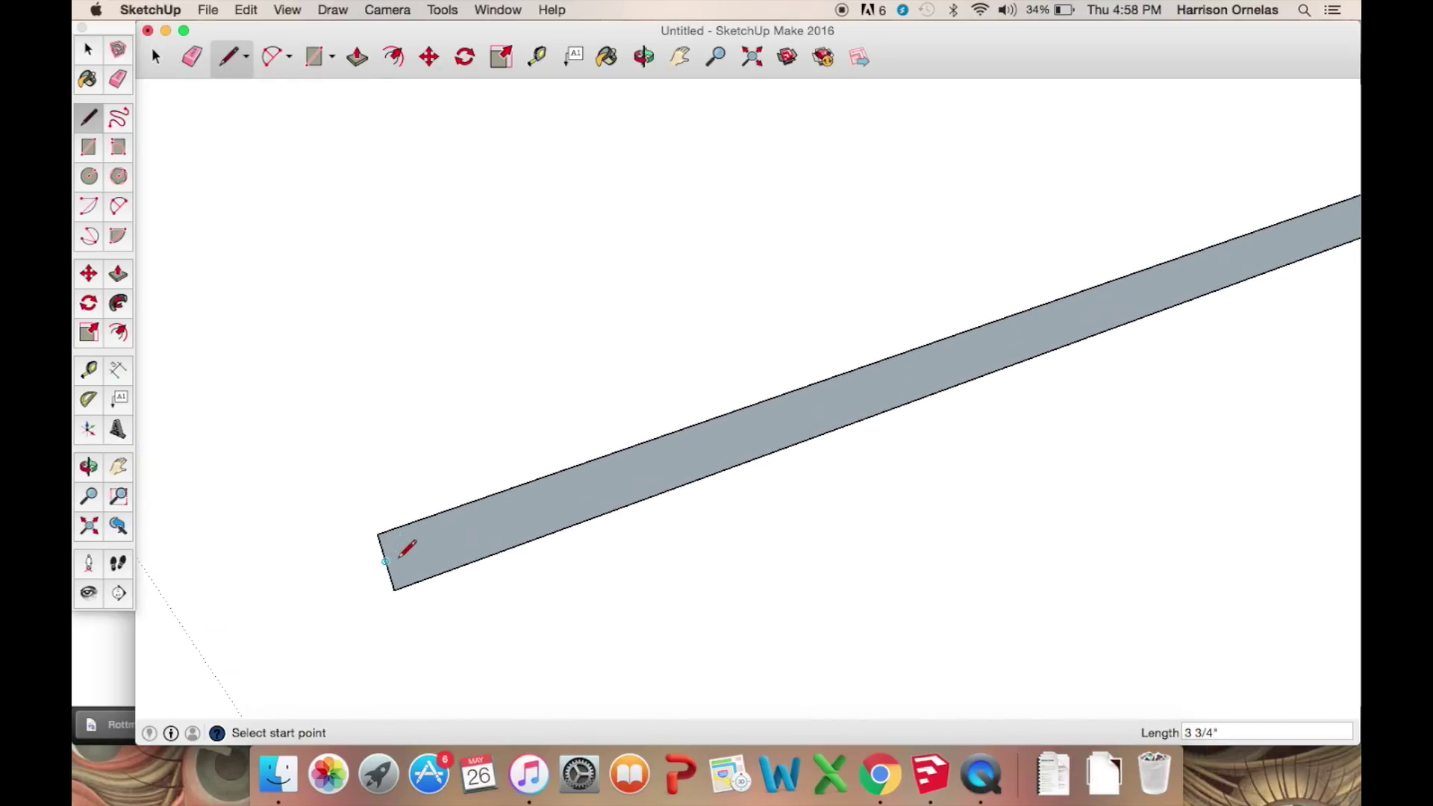
click(118, 273)
drag(427, 549, 424, 540)
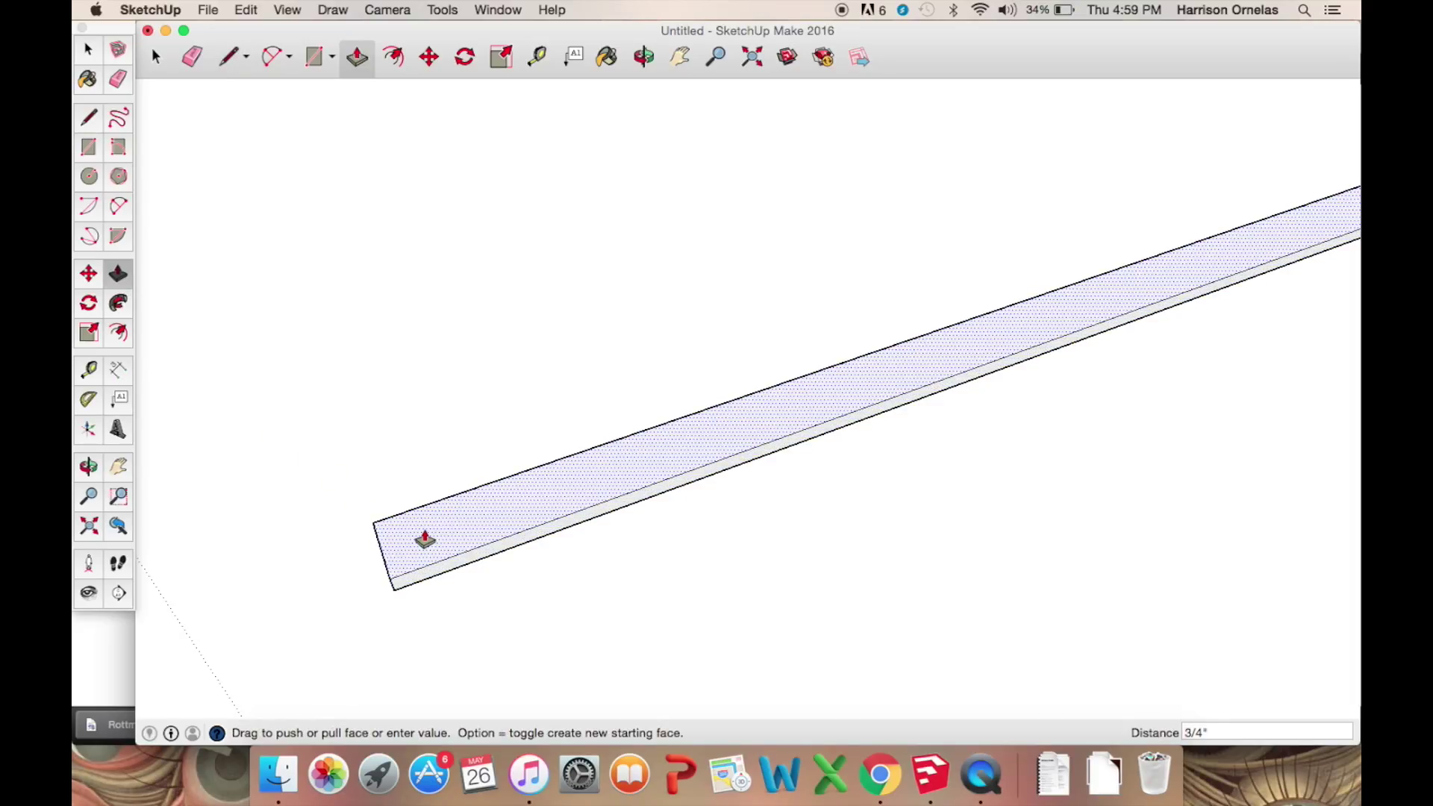
drag(425, 539, 425, 539)
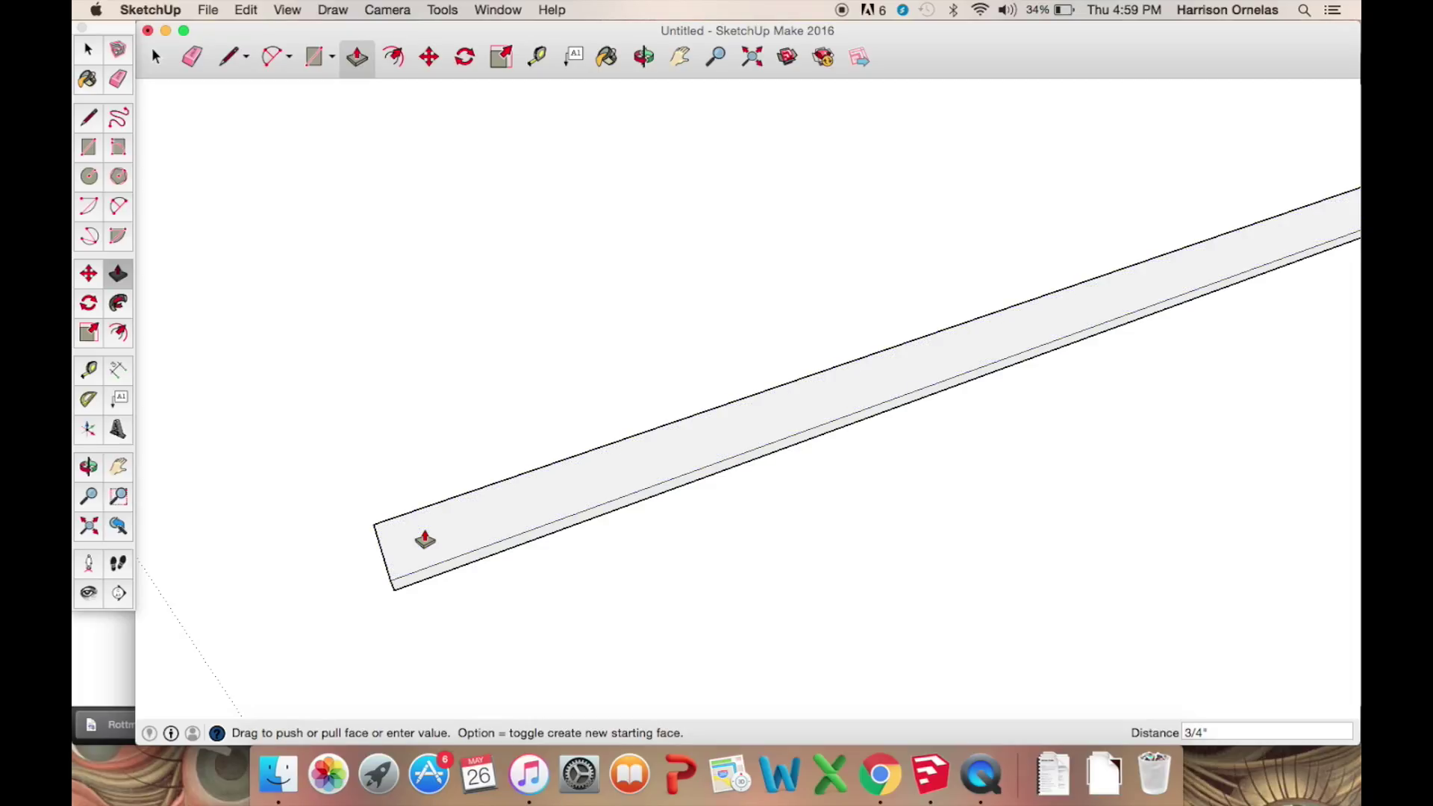
scroll(589, 375, down, 5)
middle_drag(706, 314, 557, 383)
scroll(437, 326, down, 2)
middle_drag(419, 326, 446, 348)
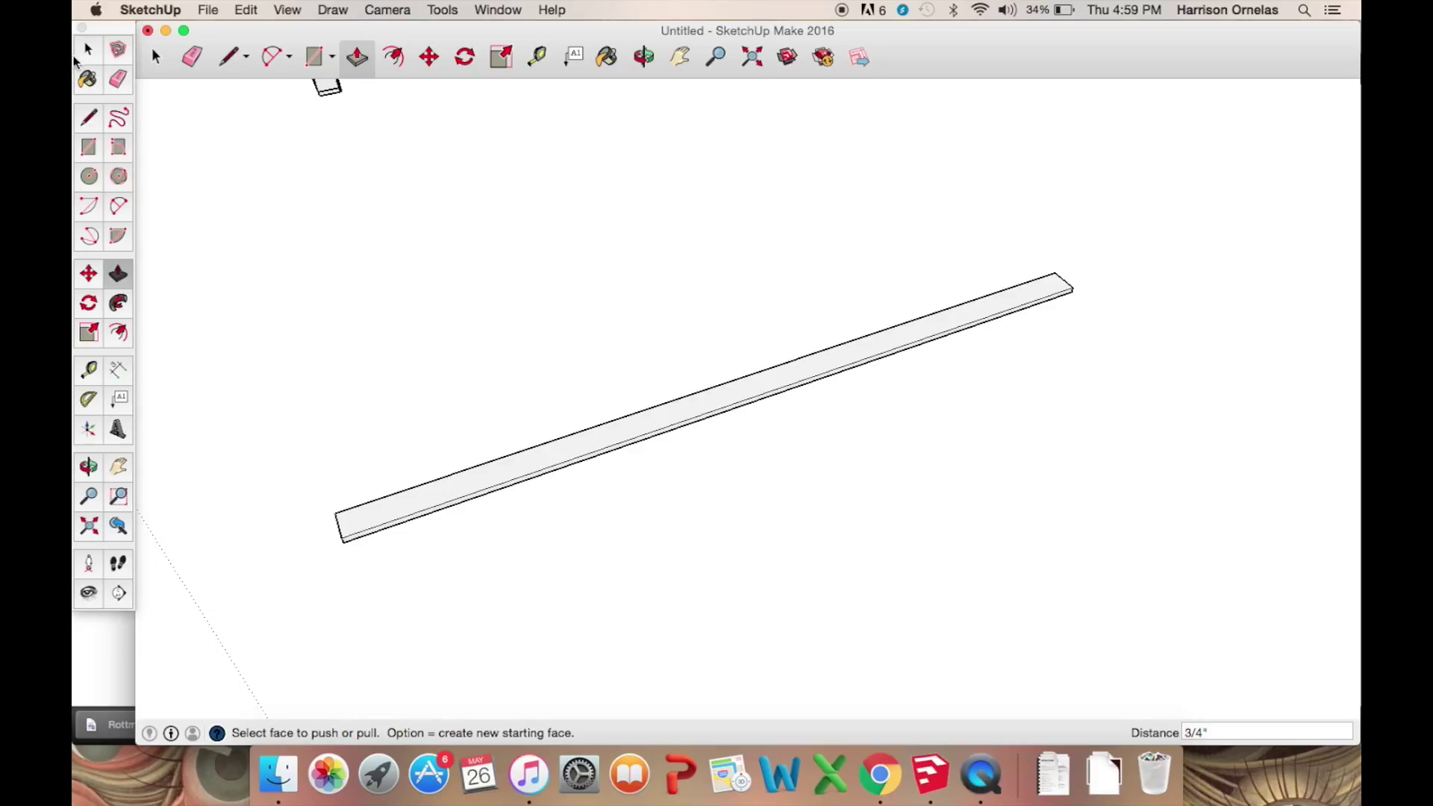
click(87, 49)
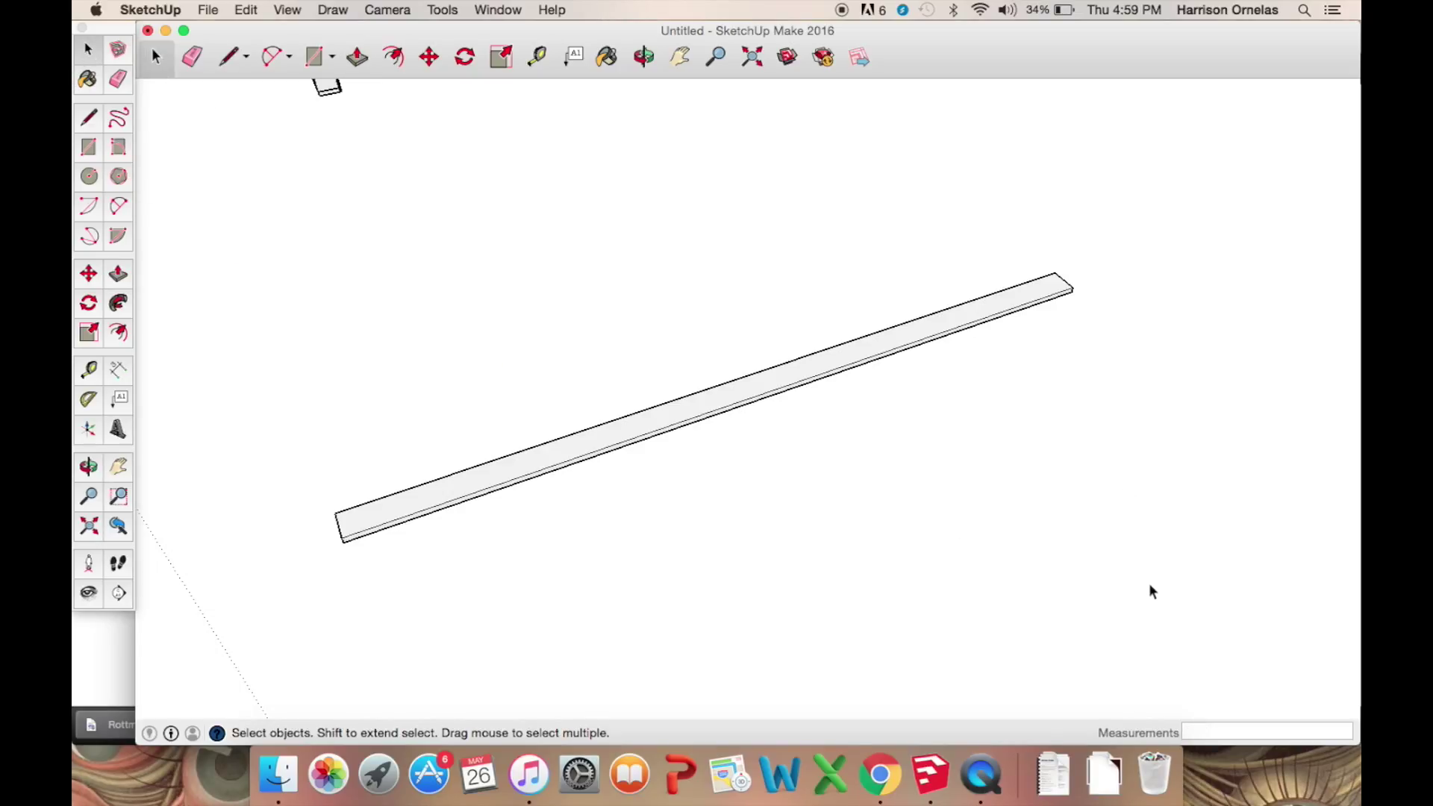
Select the whole board and orbit to bring the A-frame jack into view.
mouse_move(1145, 584)
mouse_down()
mouse_move(723, 306)
mouse_move(348, 285)
mouse_move(285, 254)
mouse_up()
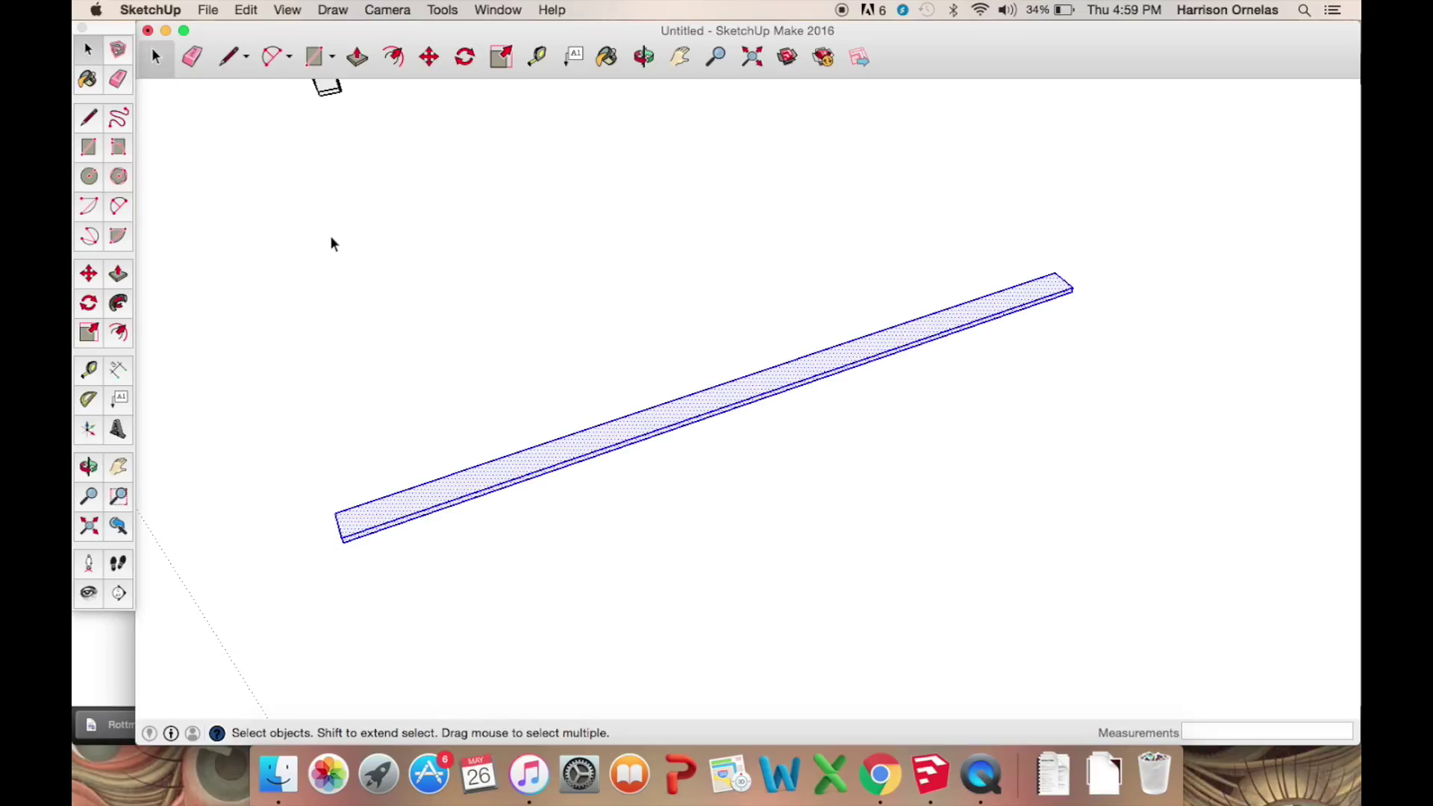
key(q)
middle_drag(257, 304, 416, 224)
scroll(544, 320, up, 2)
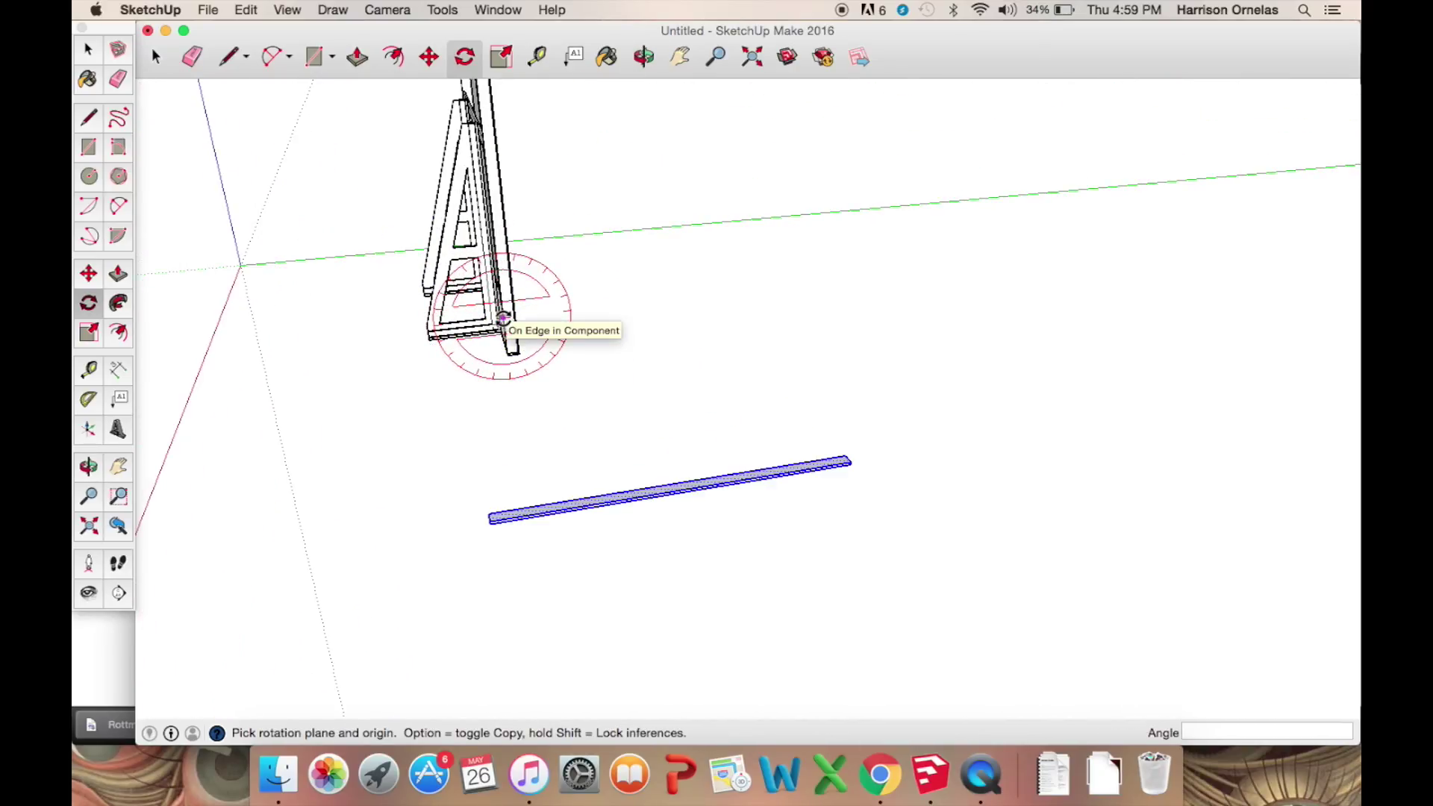
scroll(502, 320, up, 2)
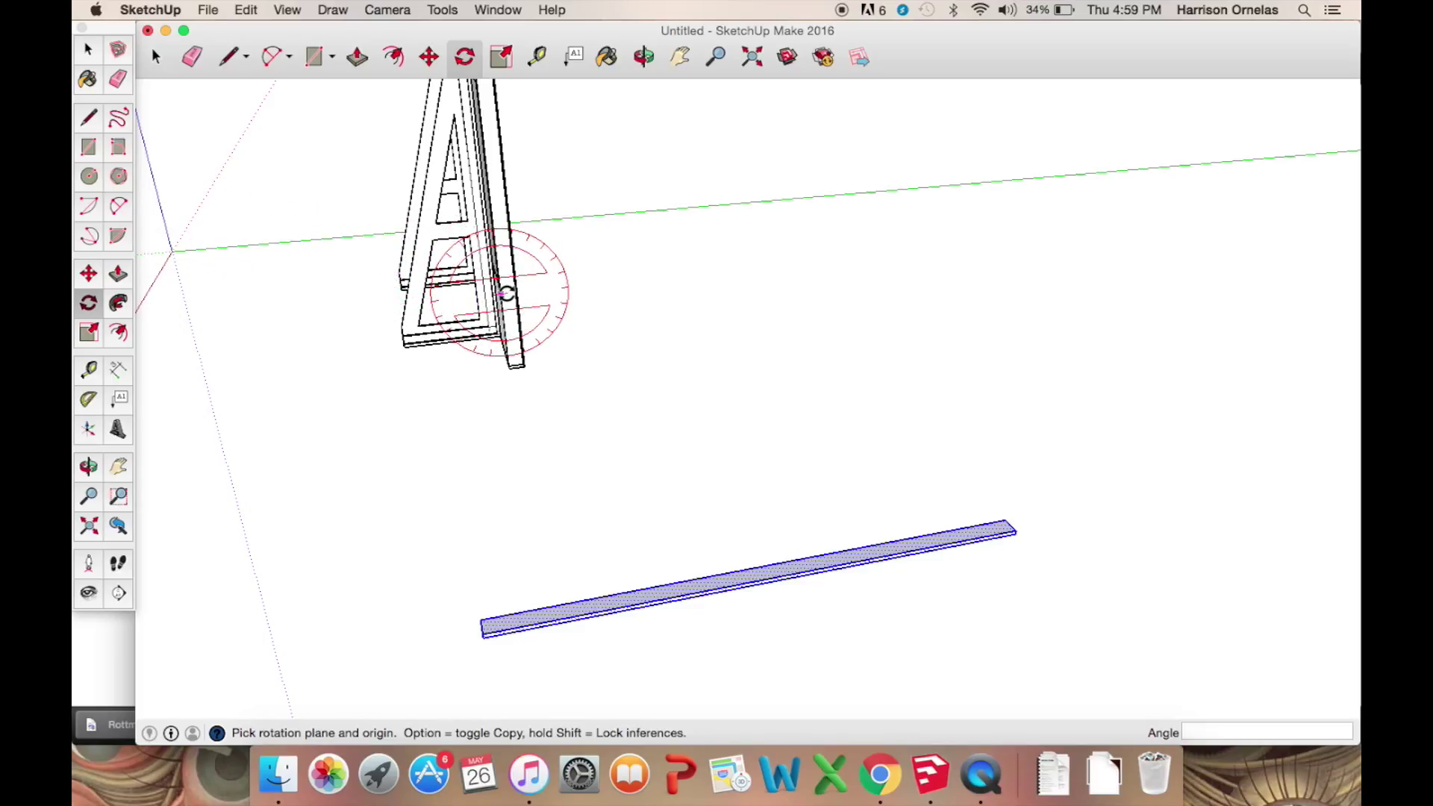
Draw a square on the ground beside the jack and pull it up into a box.
click(89, 150)
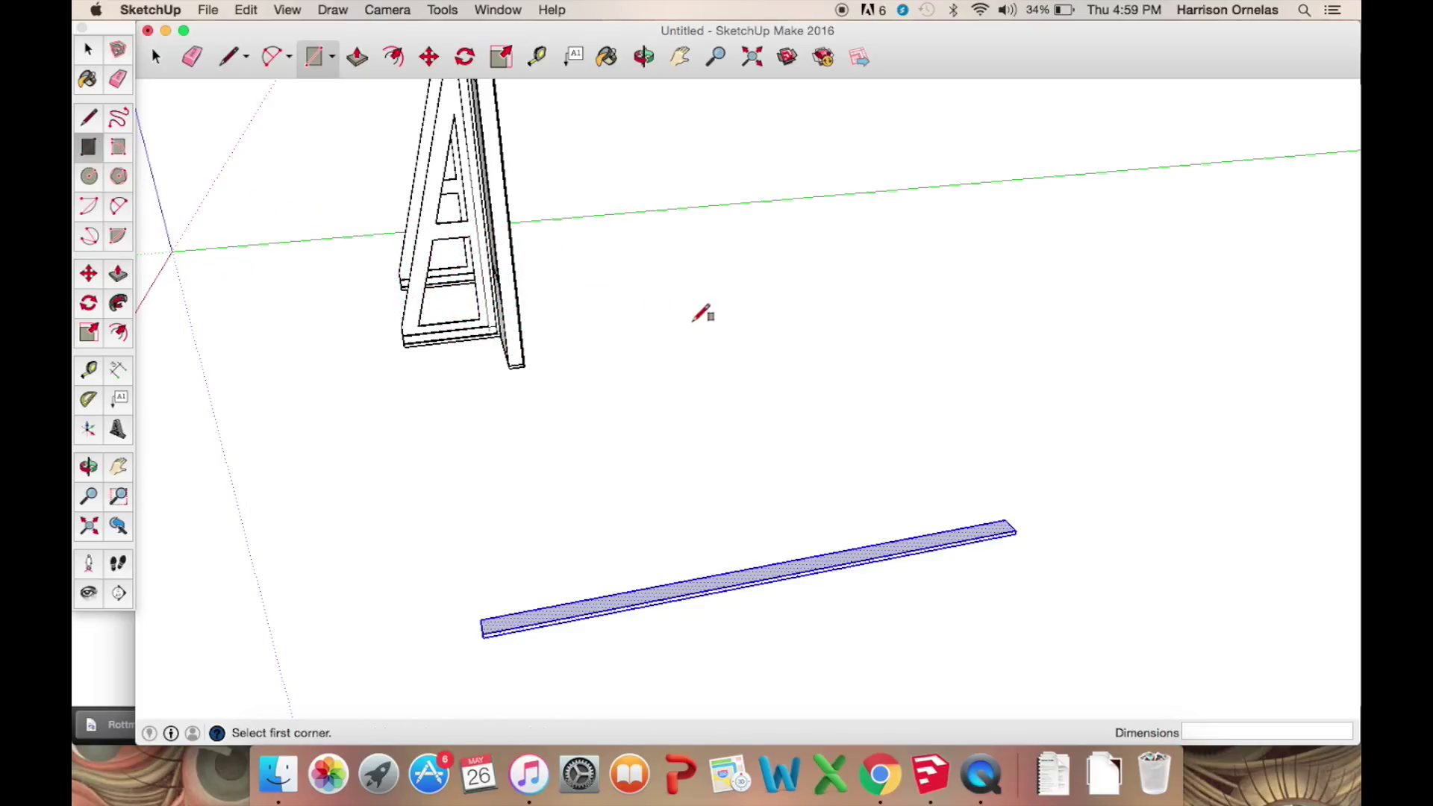
click(626, 374)
click(707, 305)
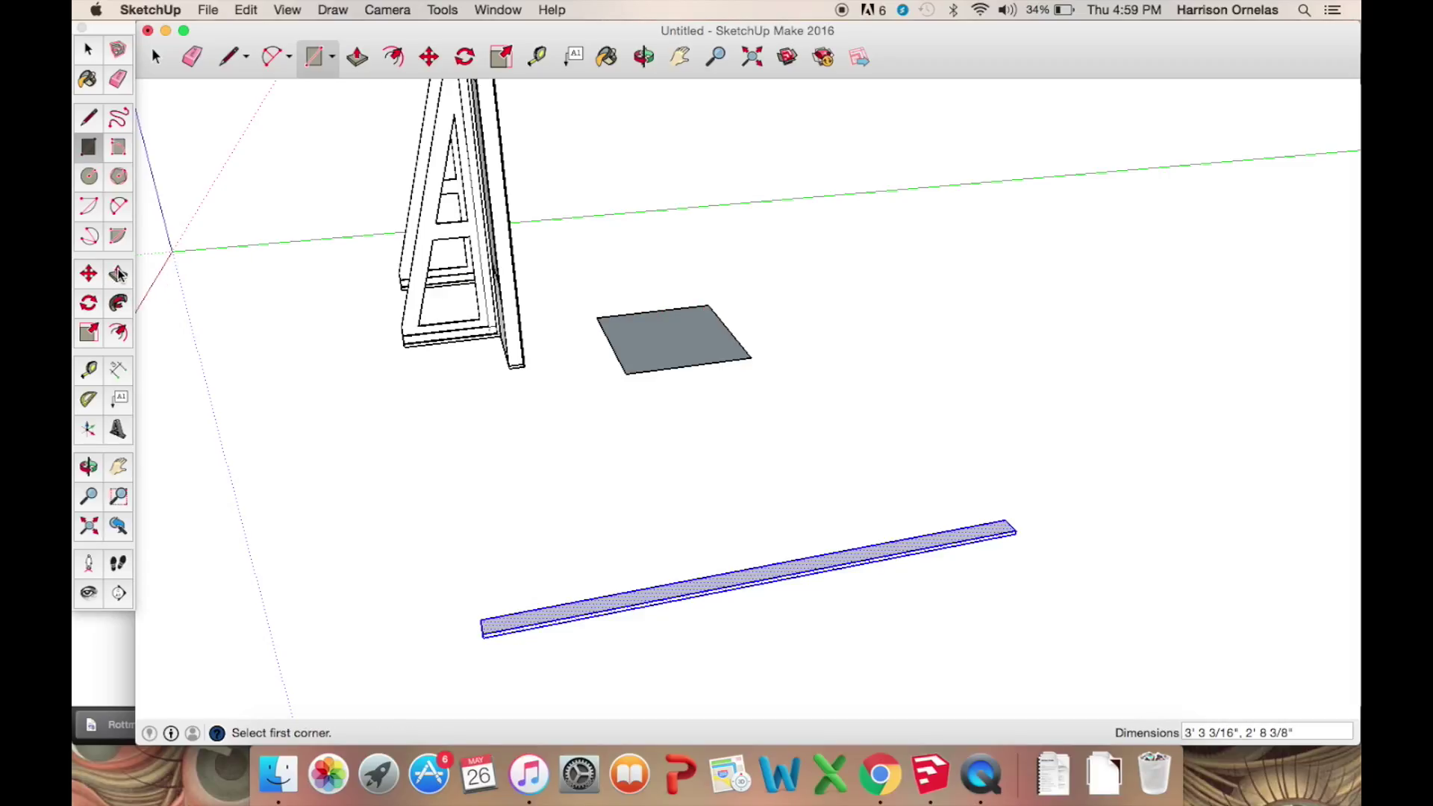
click(118, 274)
drag(656, 336, 652, 221)
click(87, 52)
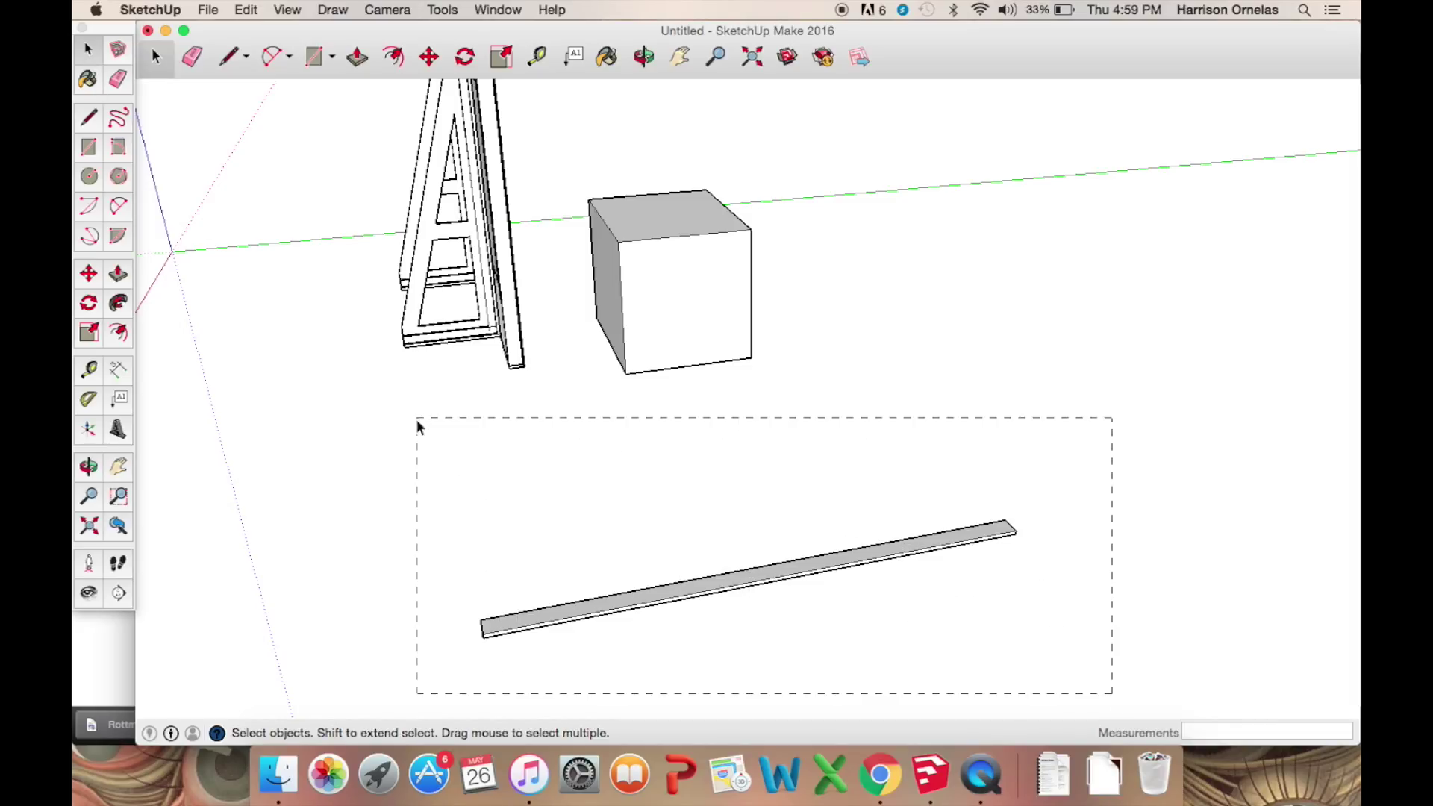
Select the plank and make it a component named 1x4x8.
drag(414, 424, 414, 424)
key(q)
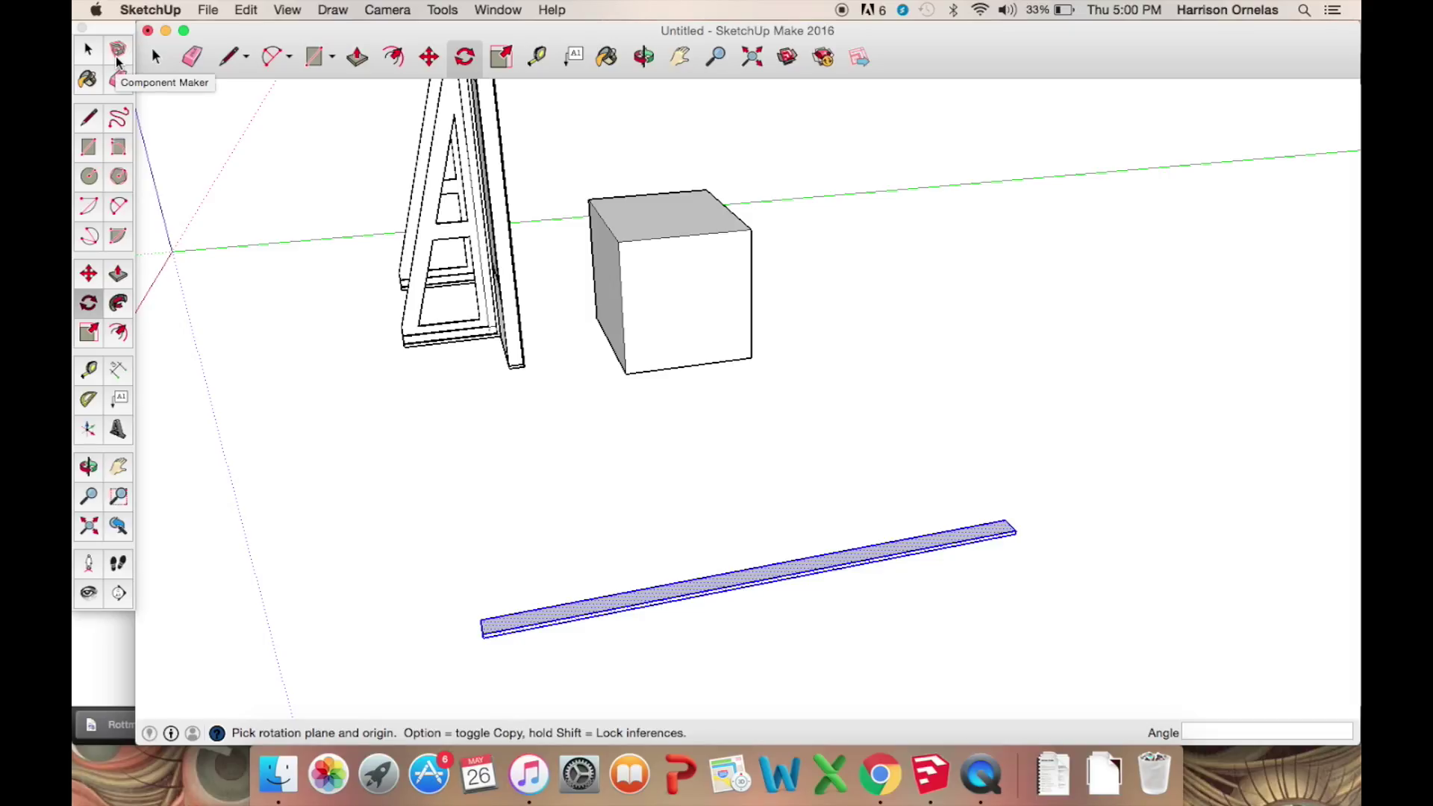
click(117, 53)
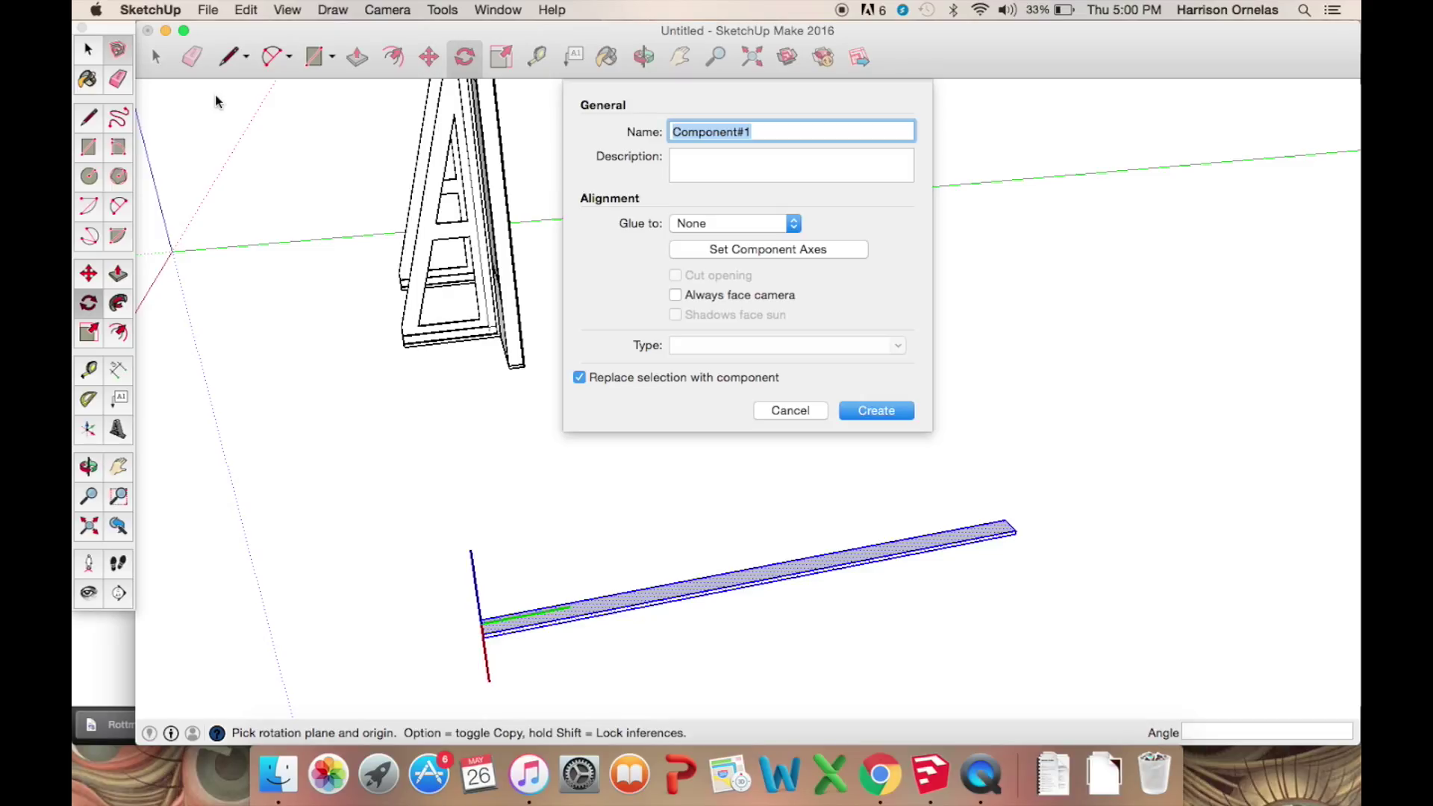
text(1x4)
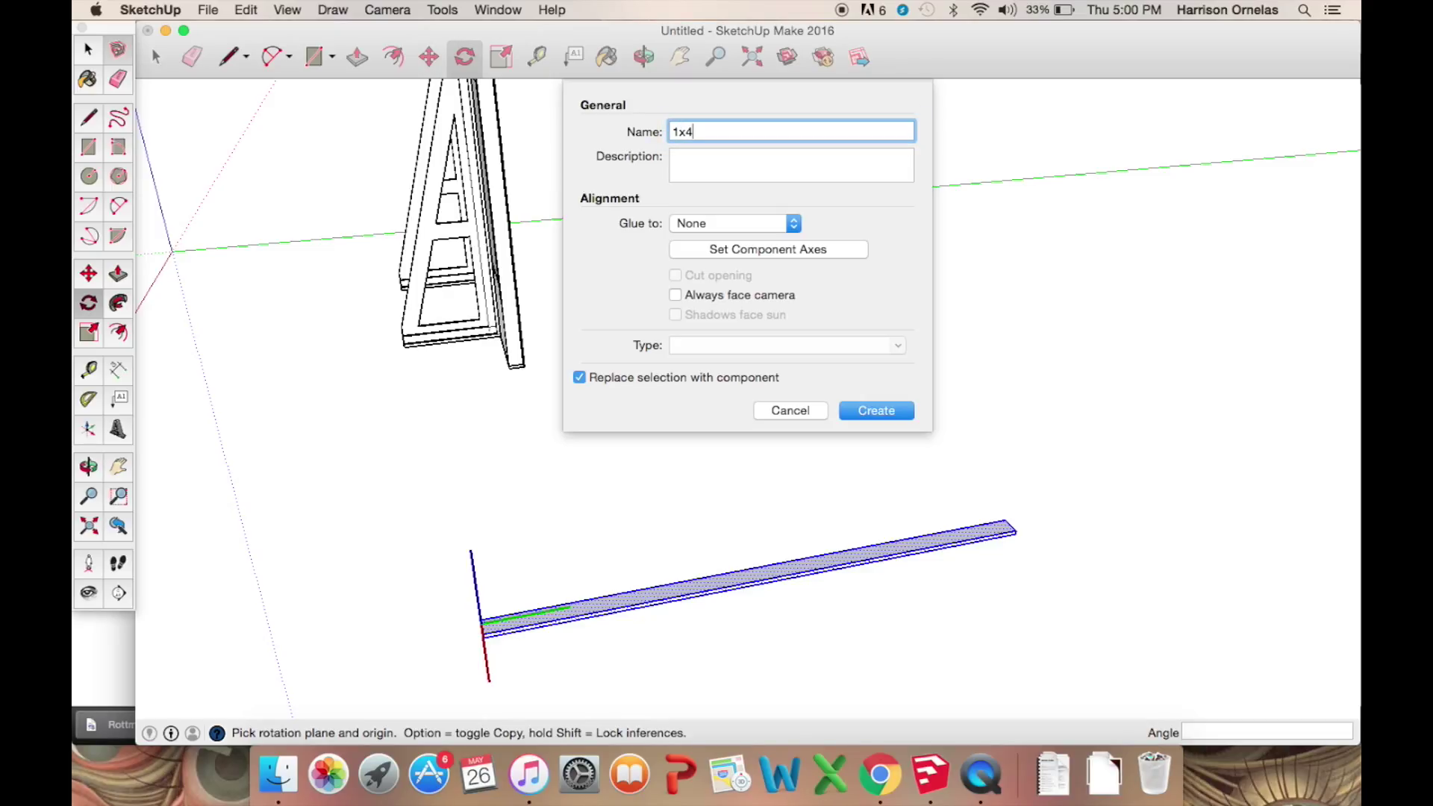
text(x8)
click(912, 412)
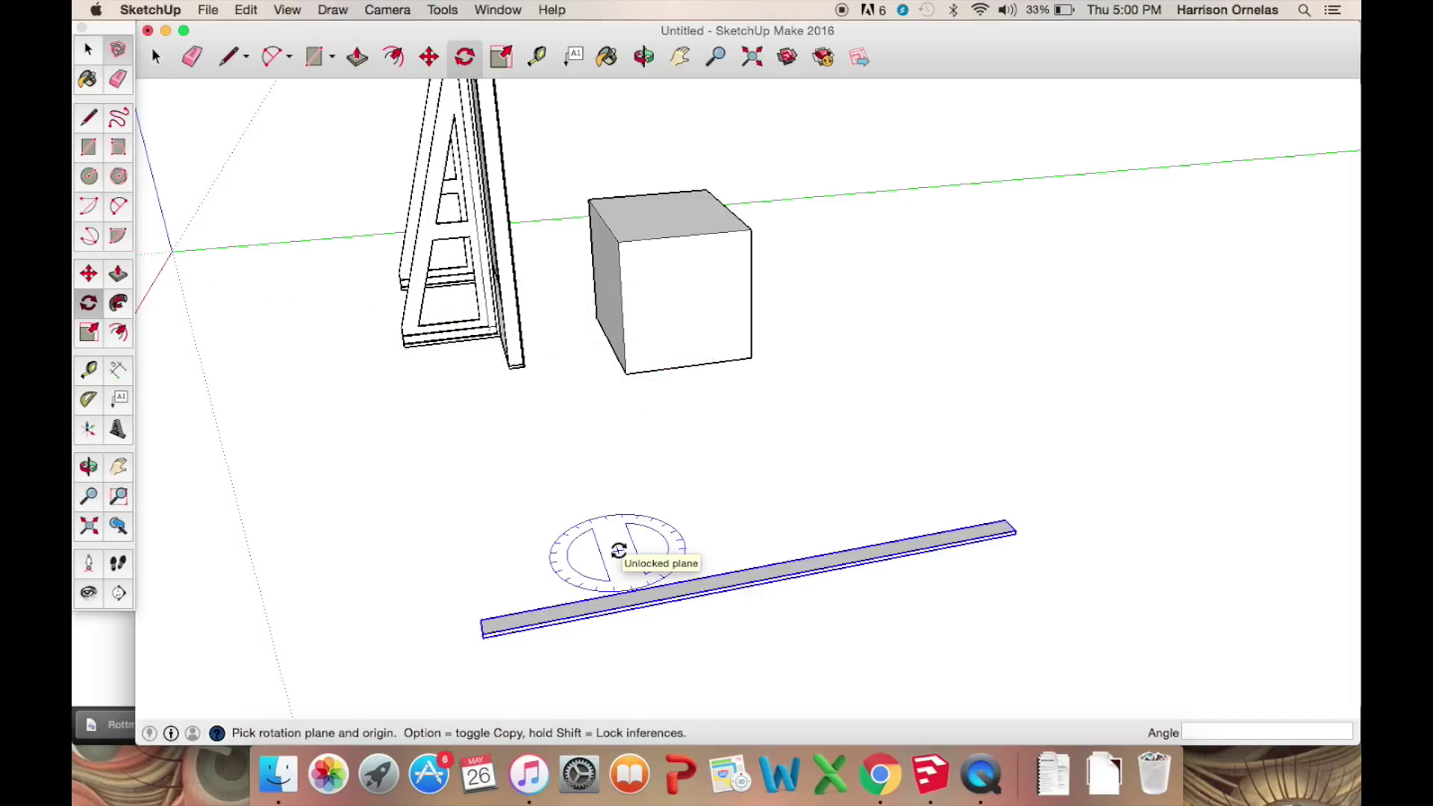
click(94, 57)
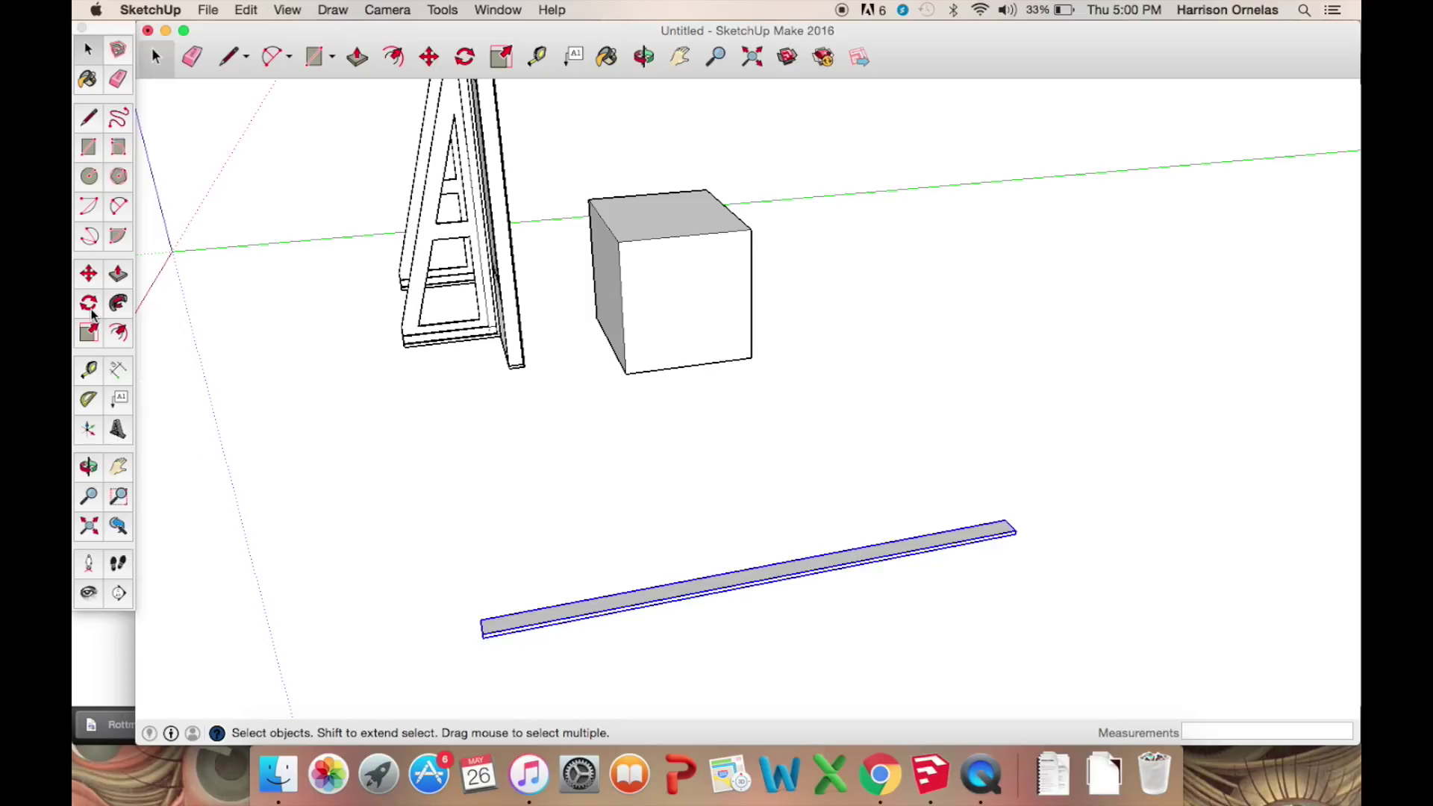
Copy the 1x4x8 board upward with the Move tool to make a second plank.
click(88, 275)
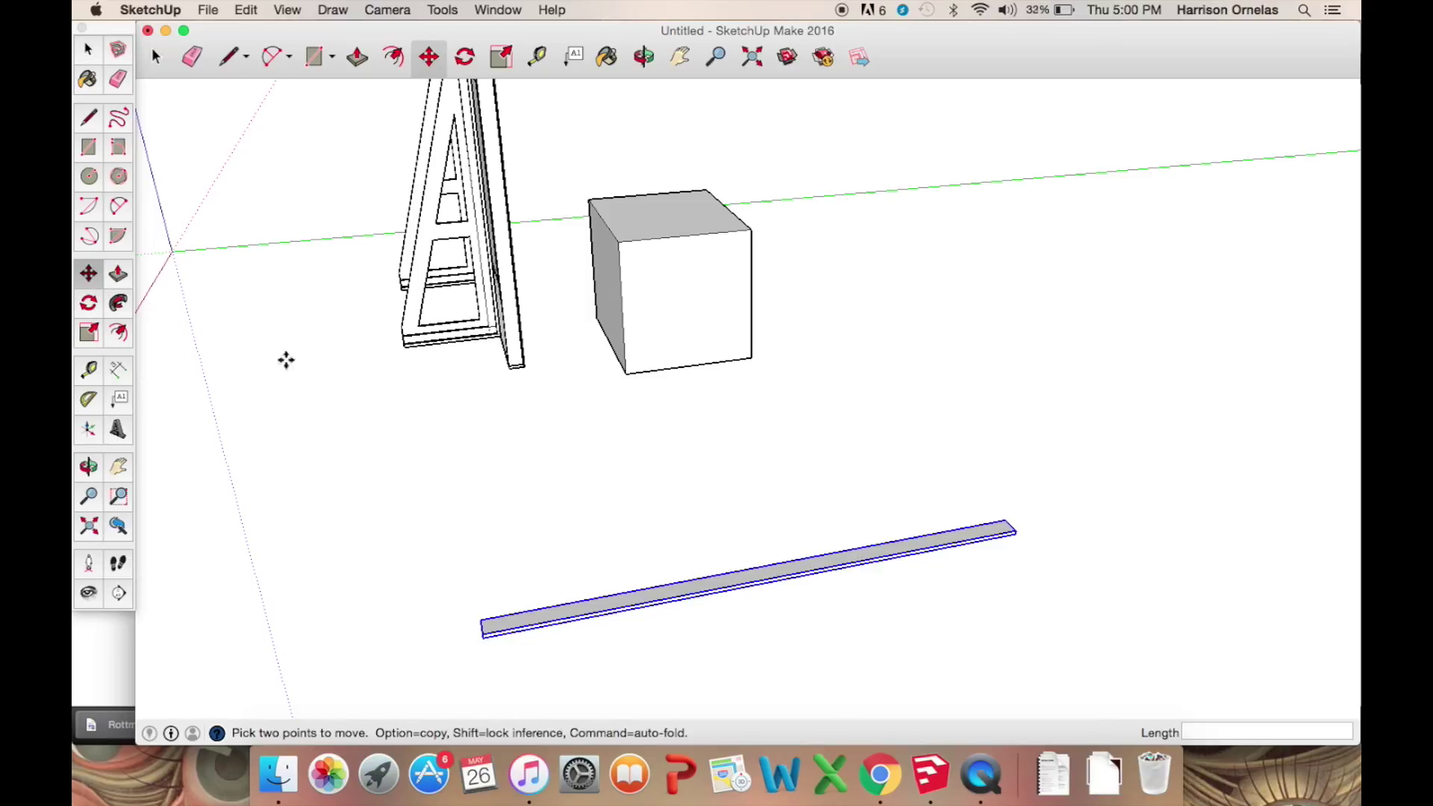
click(485, 632)
key(alt)
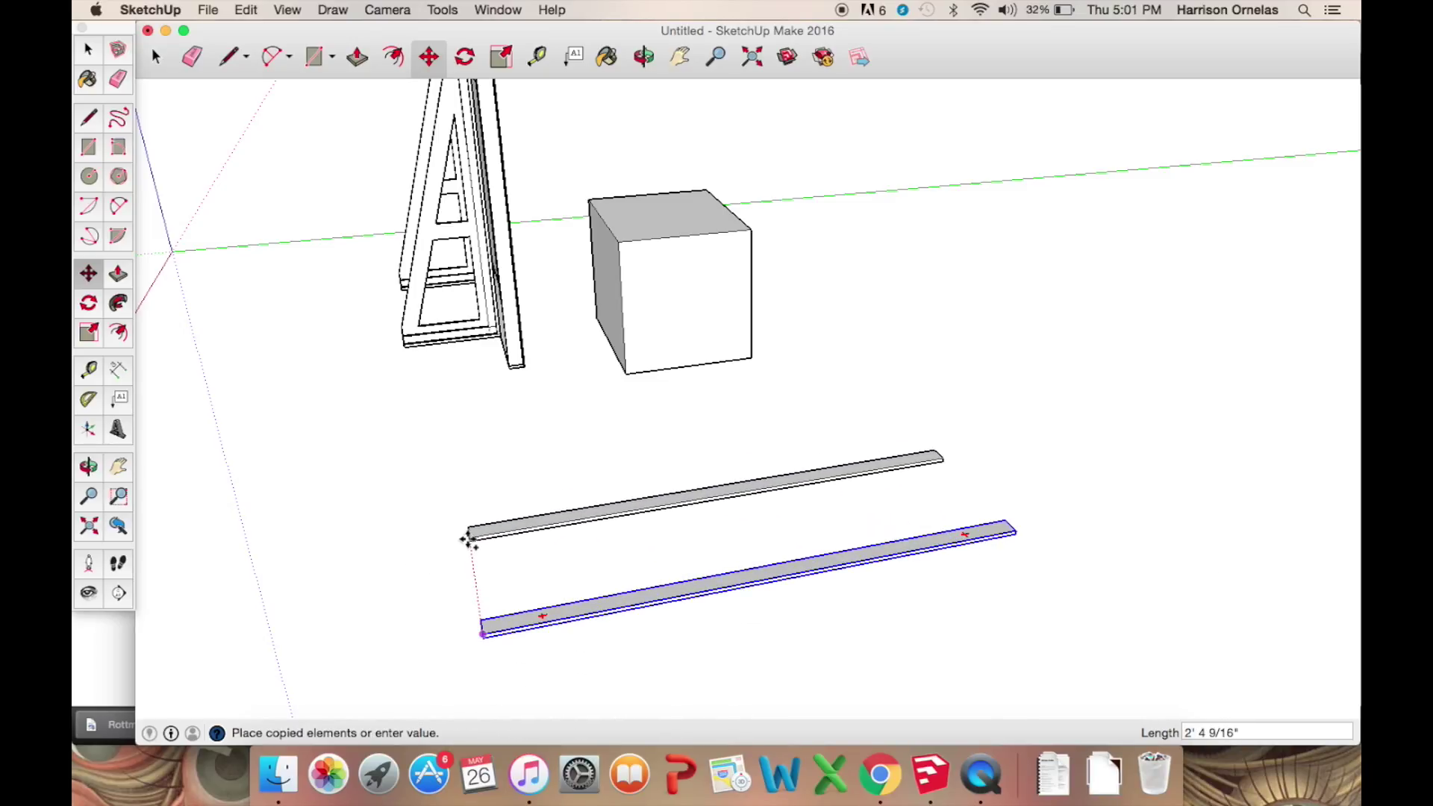
click(467, 539)
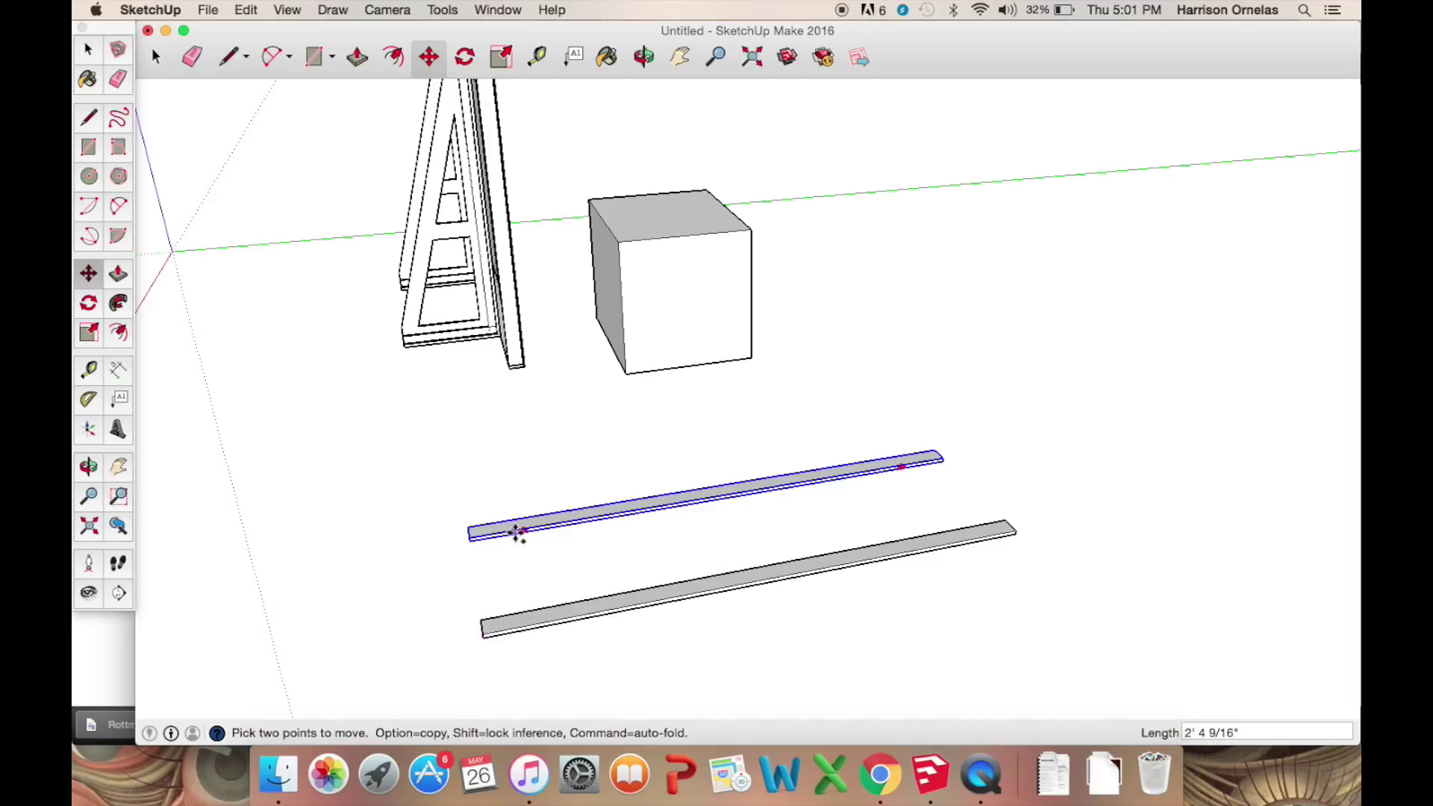
scroll(466, 541, up, 3)
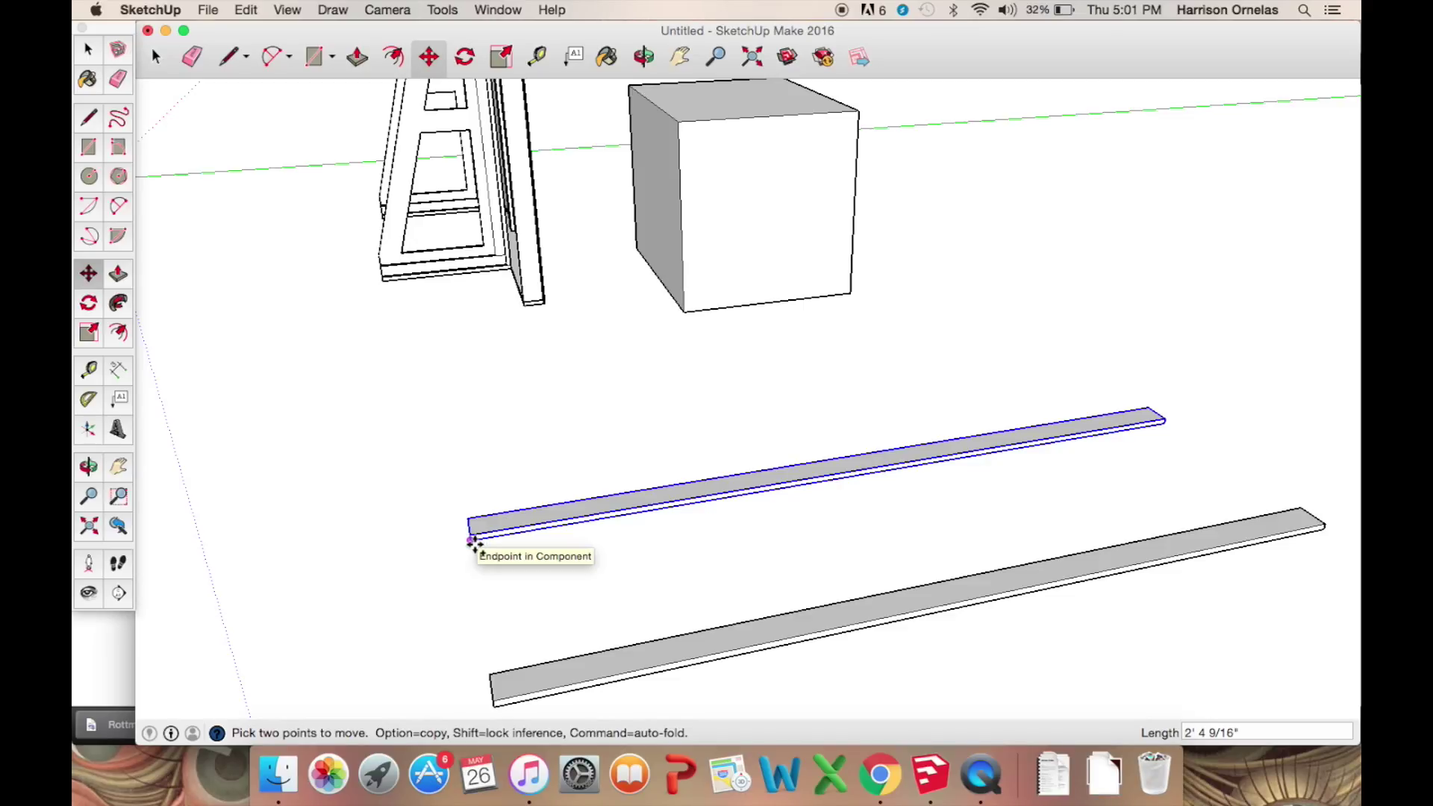
Copy that plank again 8' up the blue axis as the top rail.
click(470, 539)
key(alt)
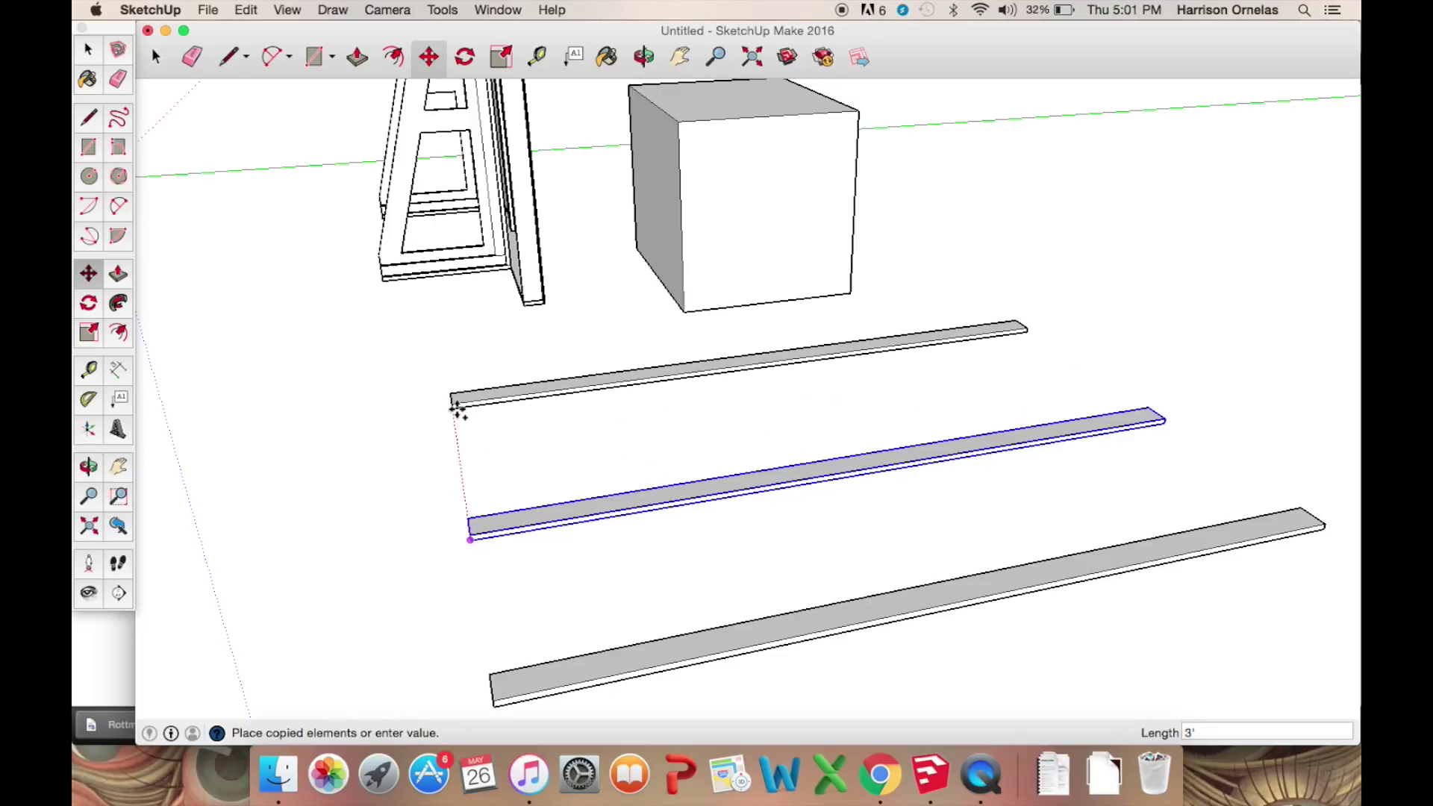
middle_drag(457, 407, 855, 371)
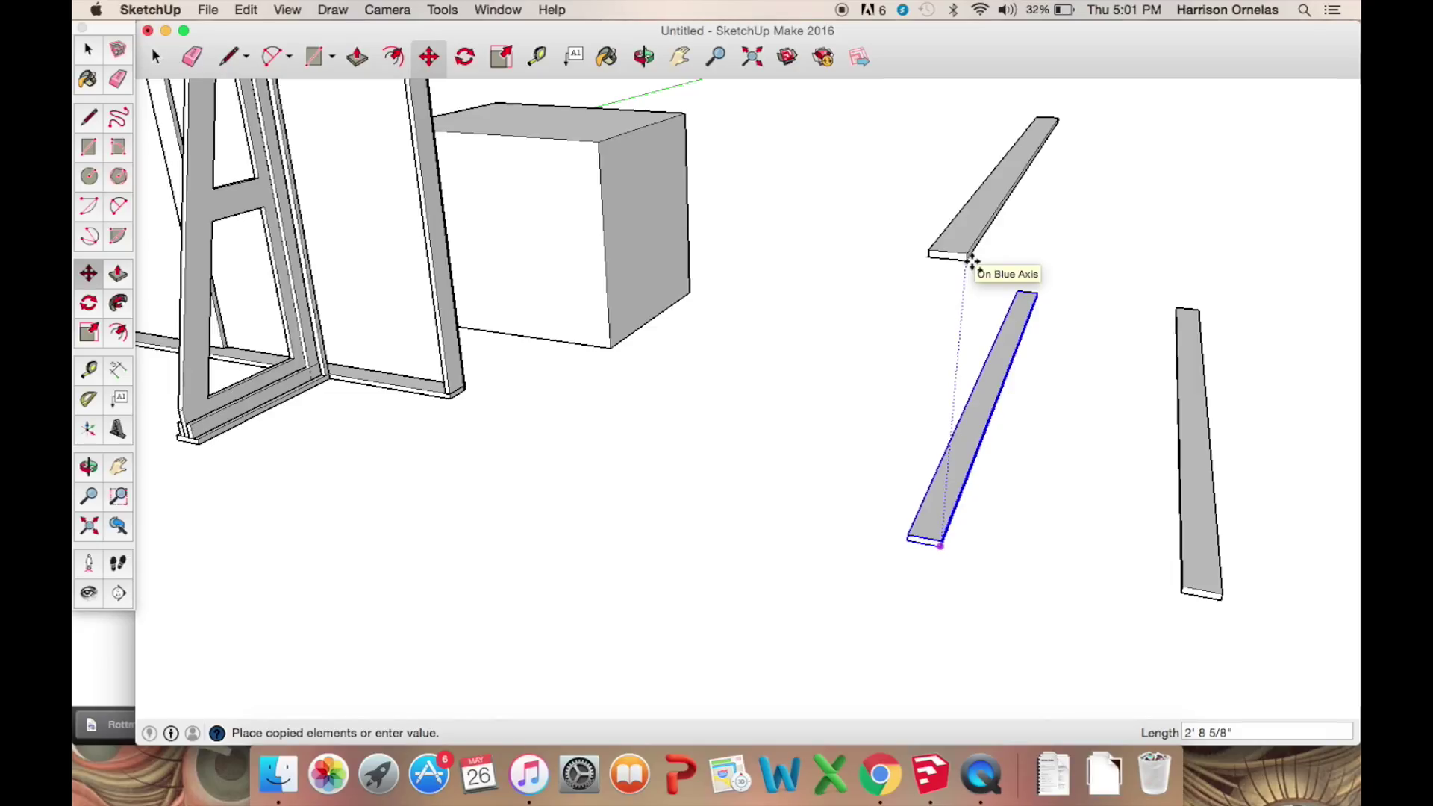
text(8)
key(Return)
scroll(968, 262, down, 3)
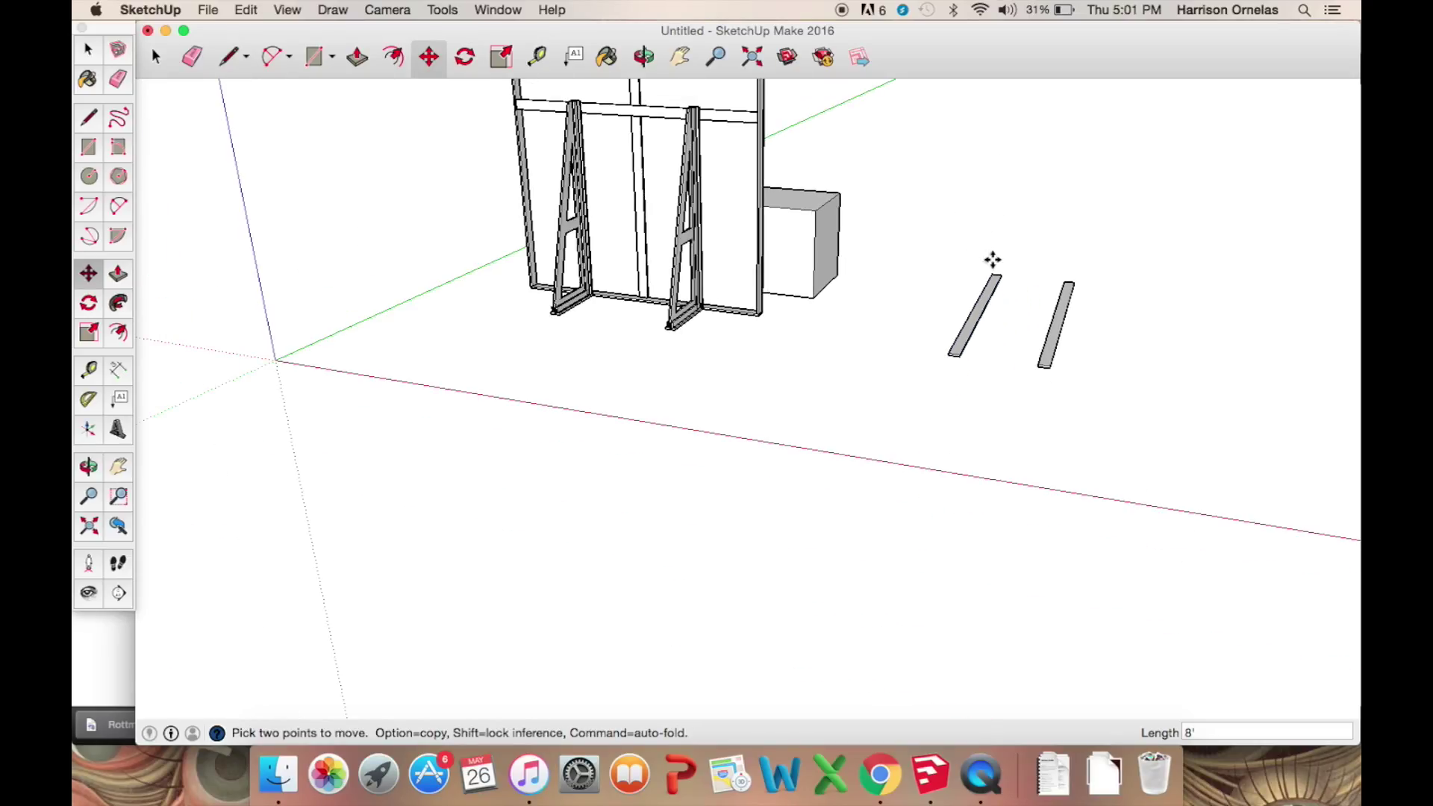
scroll(993, 259, down, 3)
scroll(997, 256, up, 6)
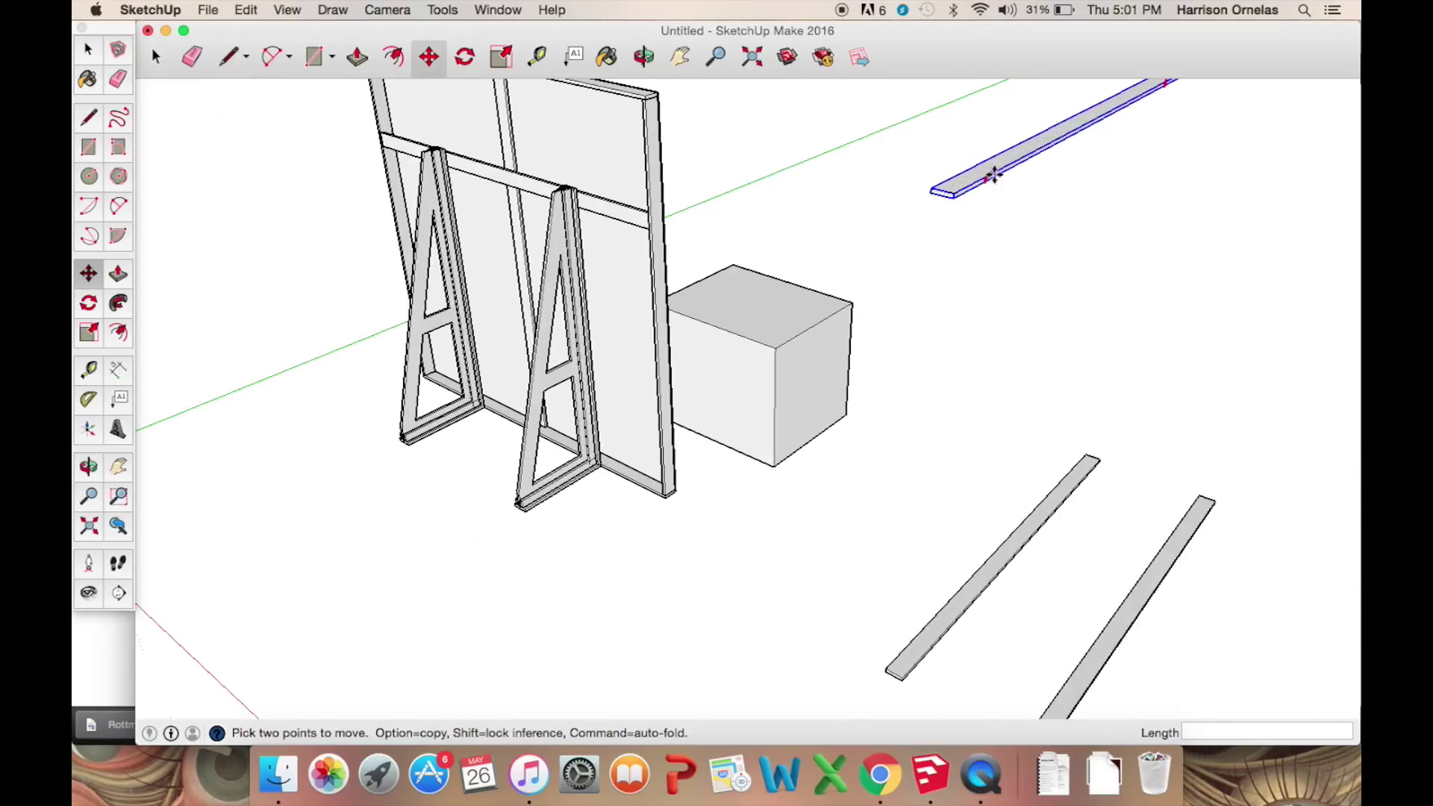
middle_drag(1023, 339, 995, 371)
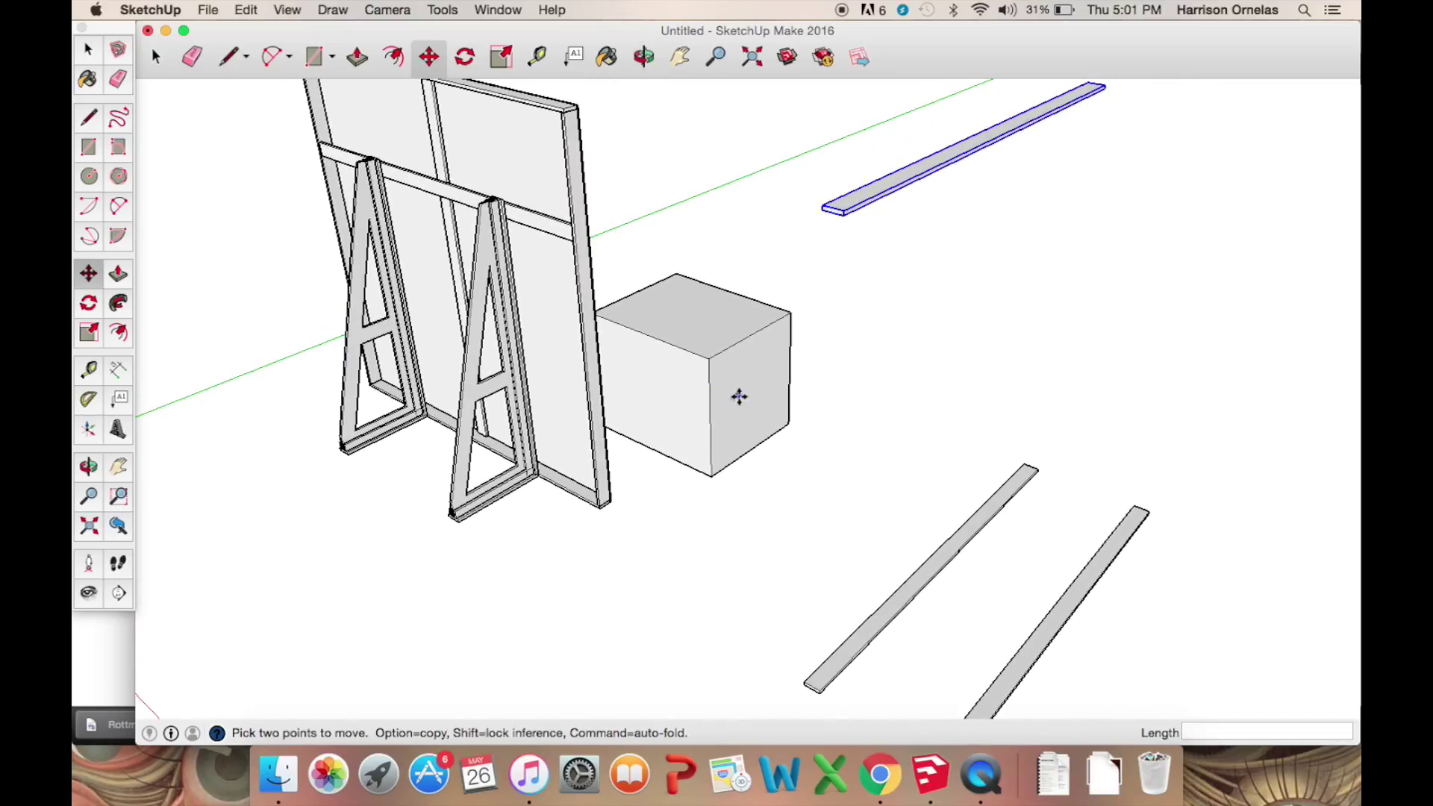
Draw an 8' vertical line from the lower board's end corner up to the raised plank.
click(91, 125)
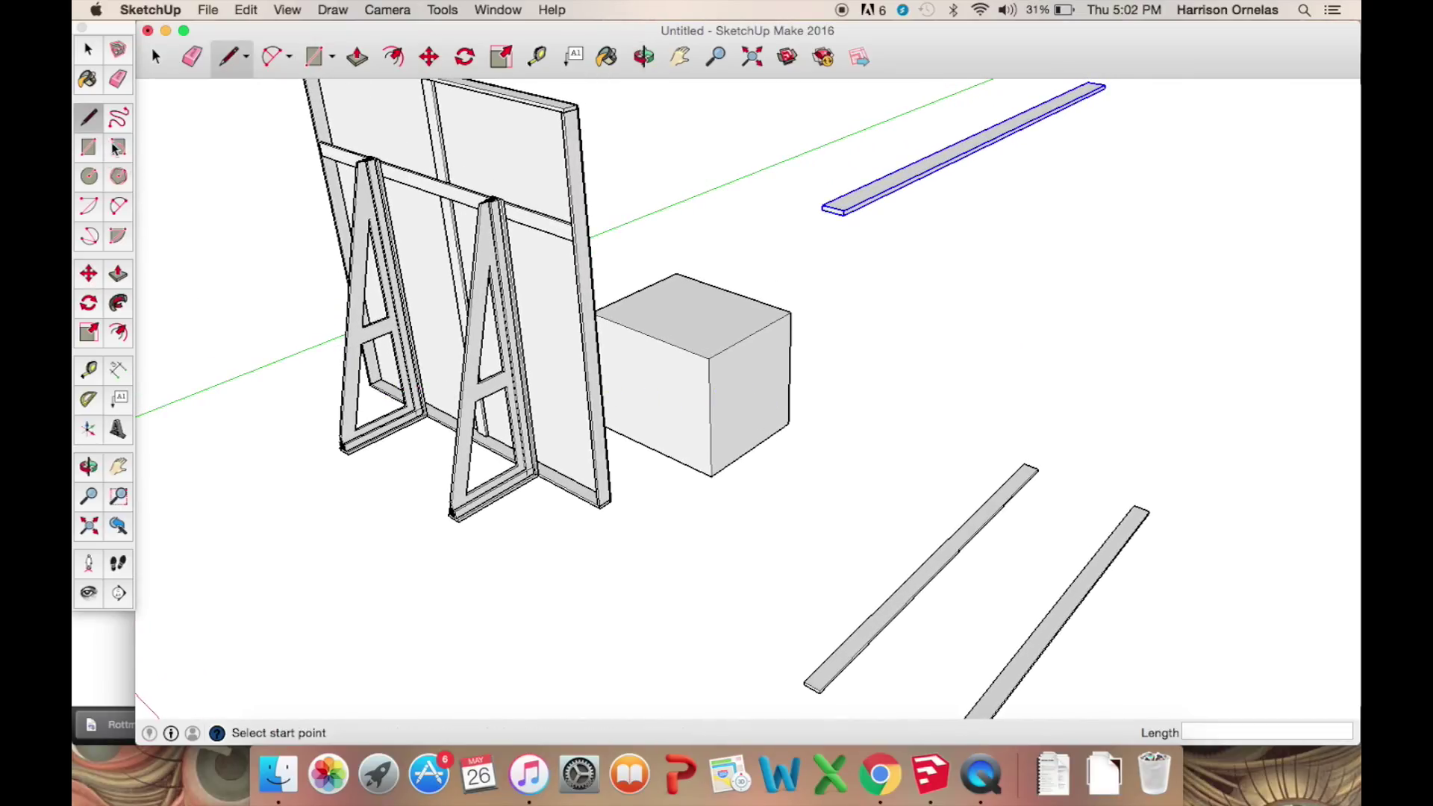
click(820, 688)
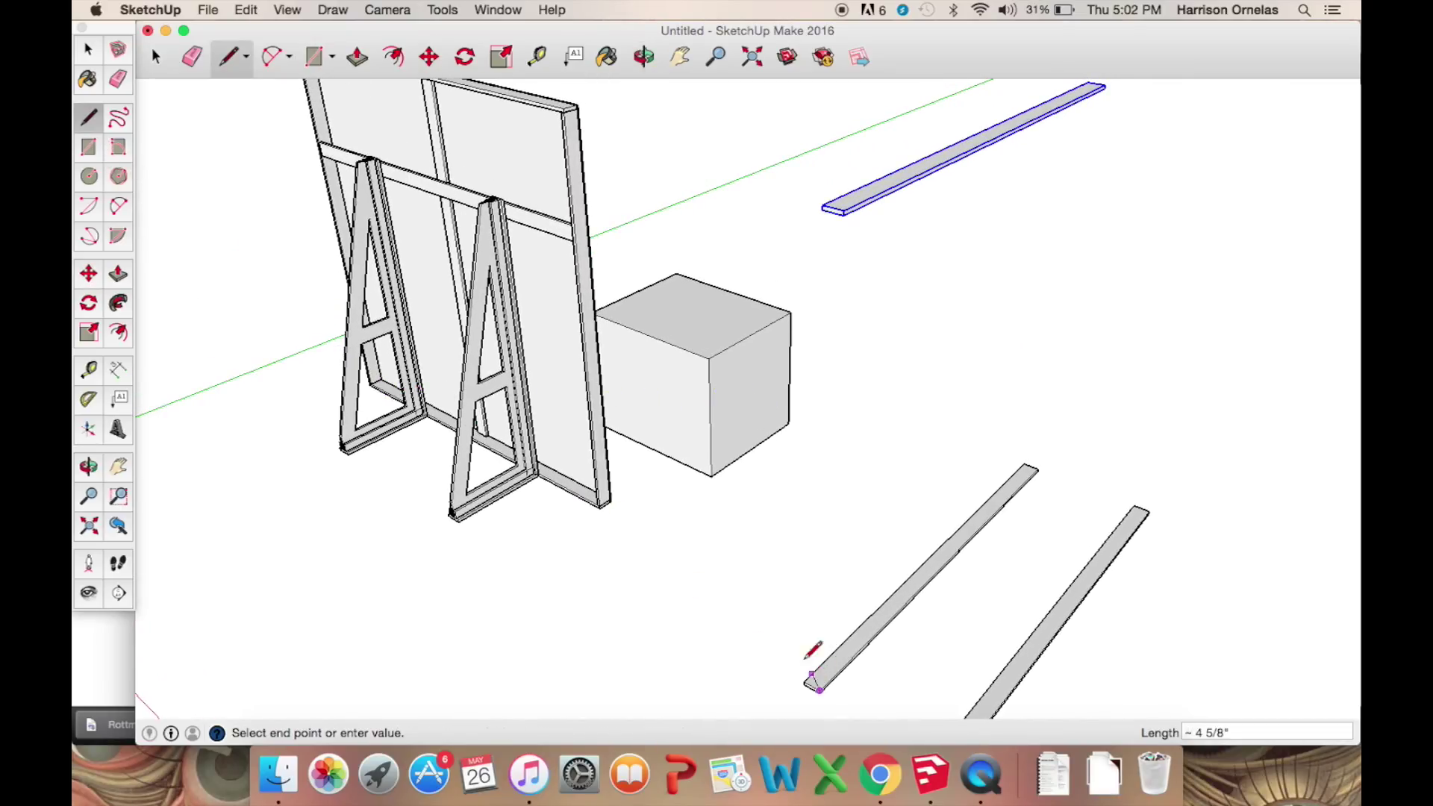
key(Escape)
click(845, 210)
scroll(820, 693, up, 5)
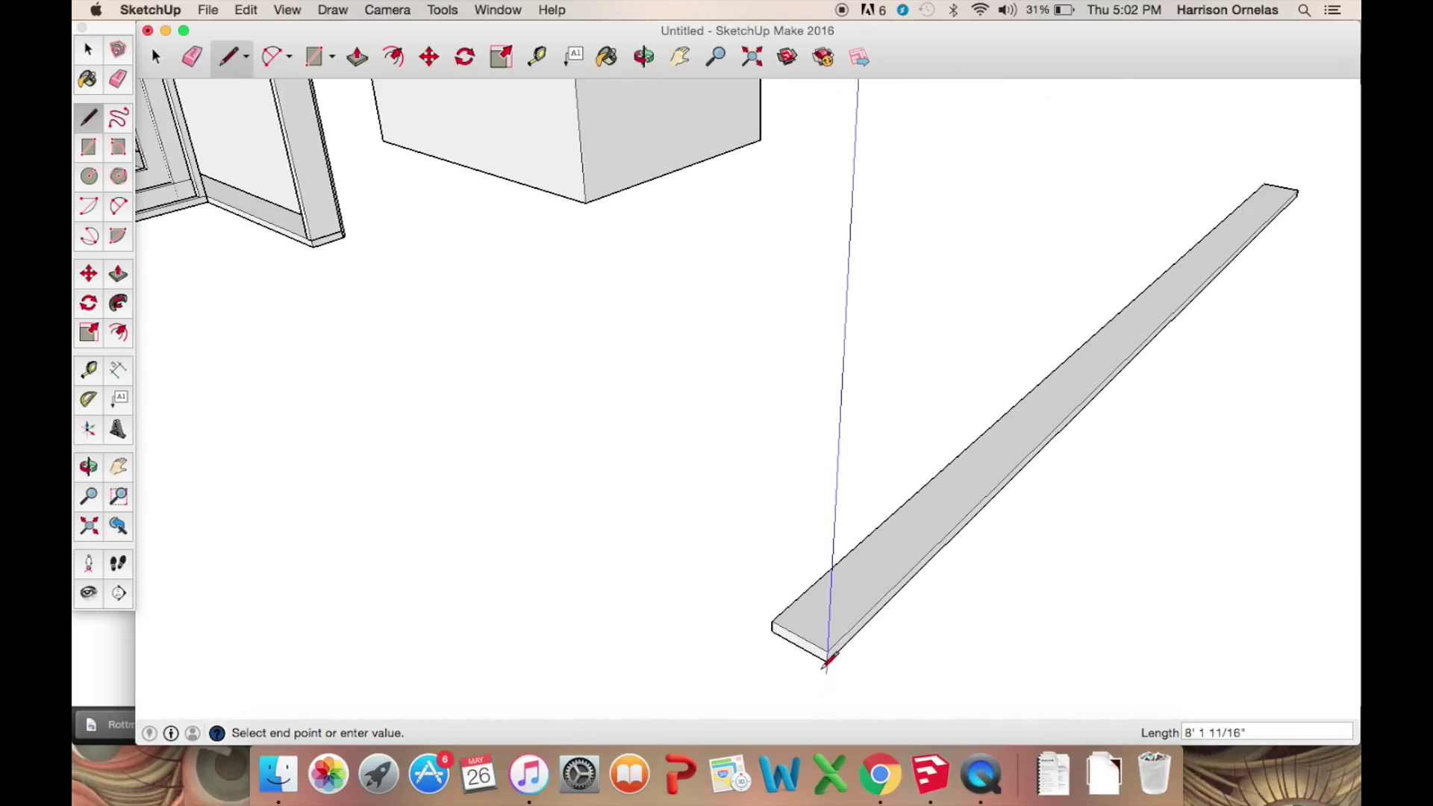
click(828, 659)
scroll(827, 659, down, 8)
scroll(828, 660, up, 8)
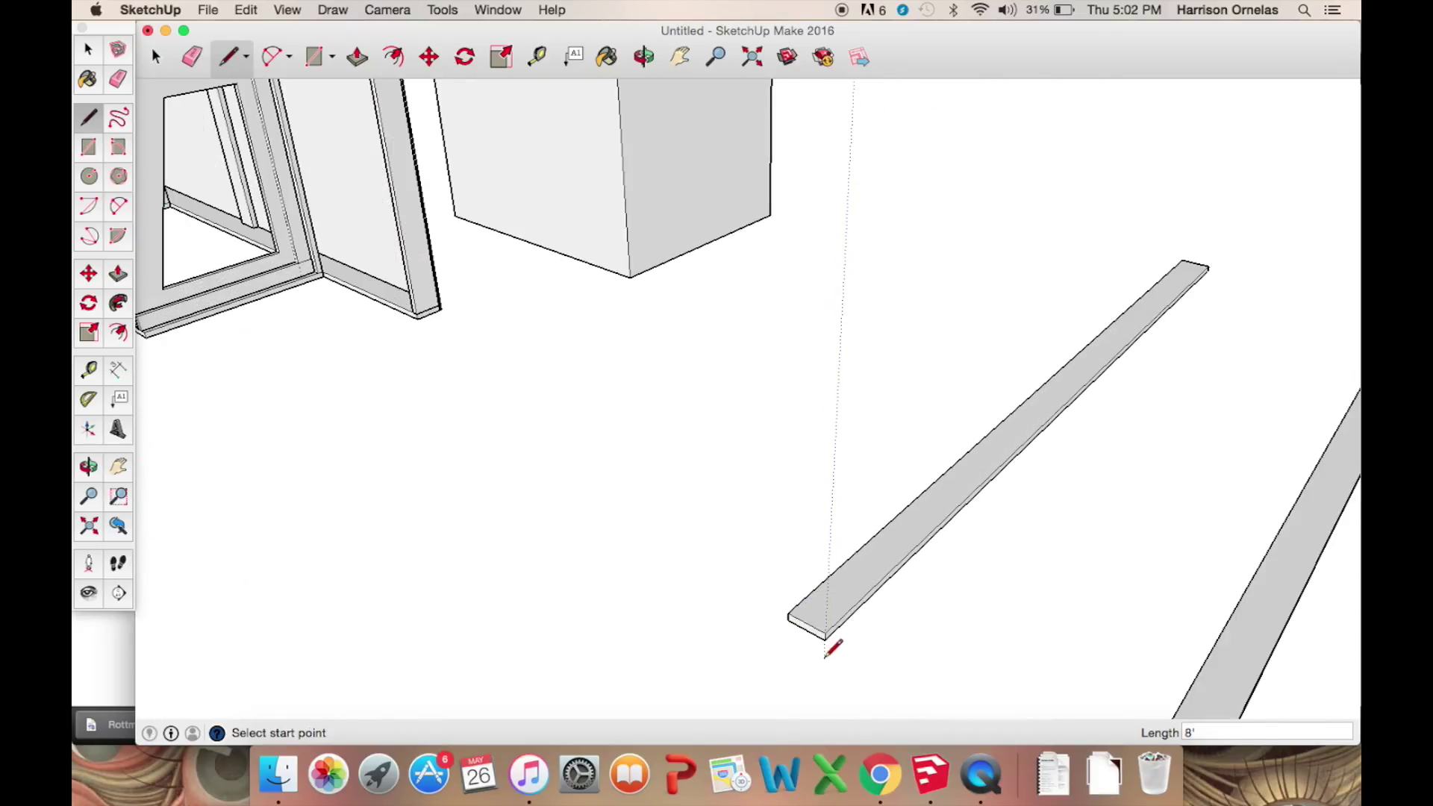
click(827, 623)
scroll(828, 377, down, 3)
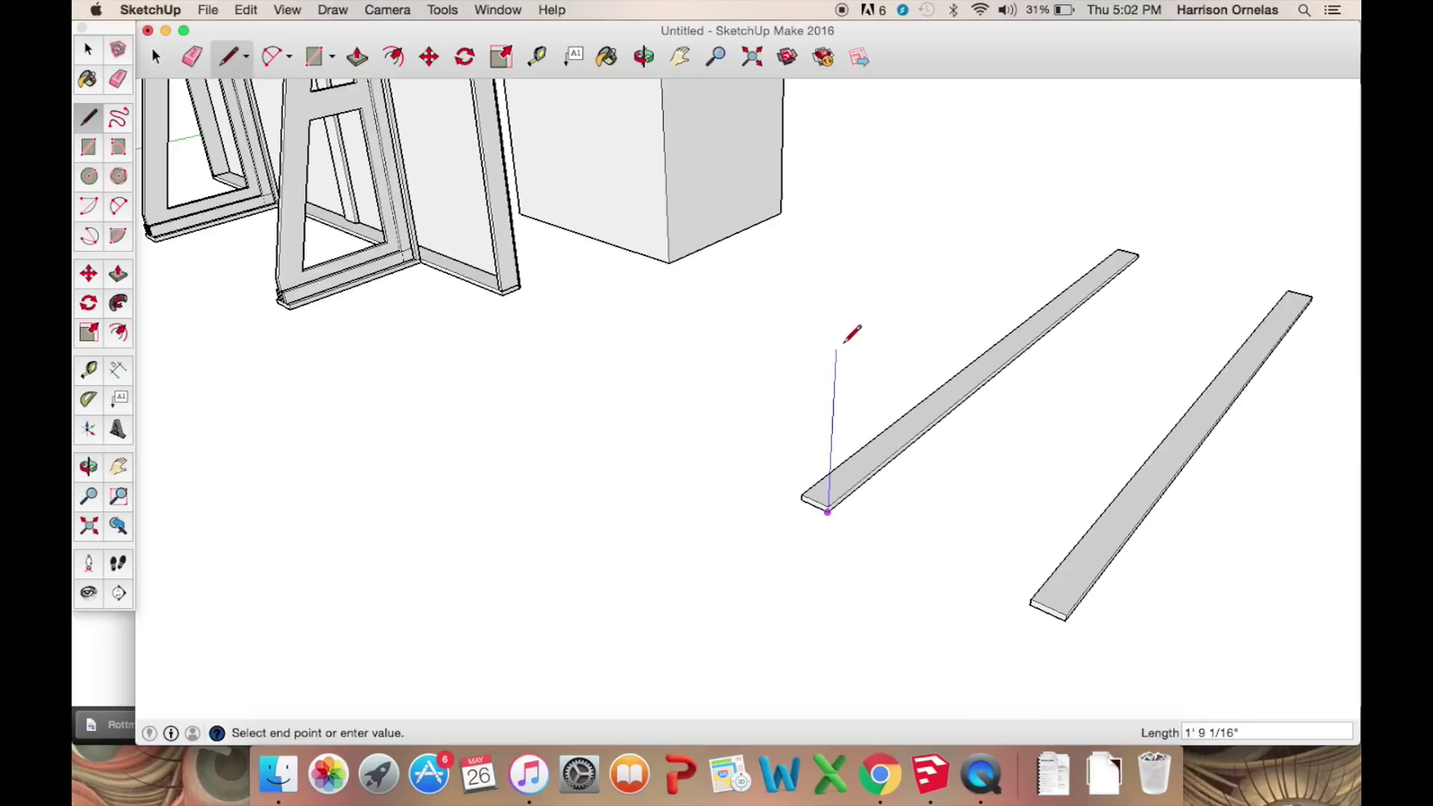
text(8)
key(Return)
Snap the raised board's corner onto the 8-foot line's top endpoint, then erase the guide line.
scroll(847, 310, down, 6)
scroll(899, 220, up, 10)
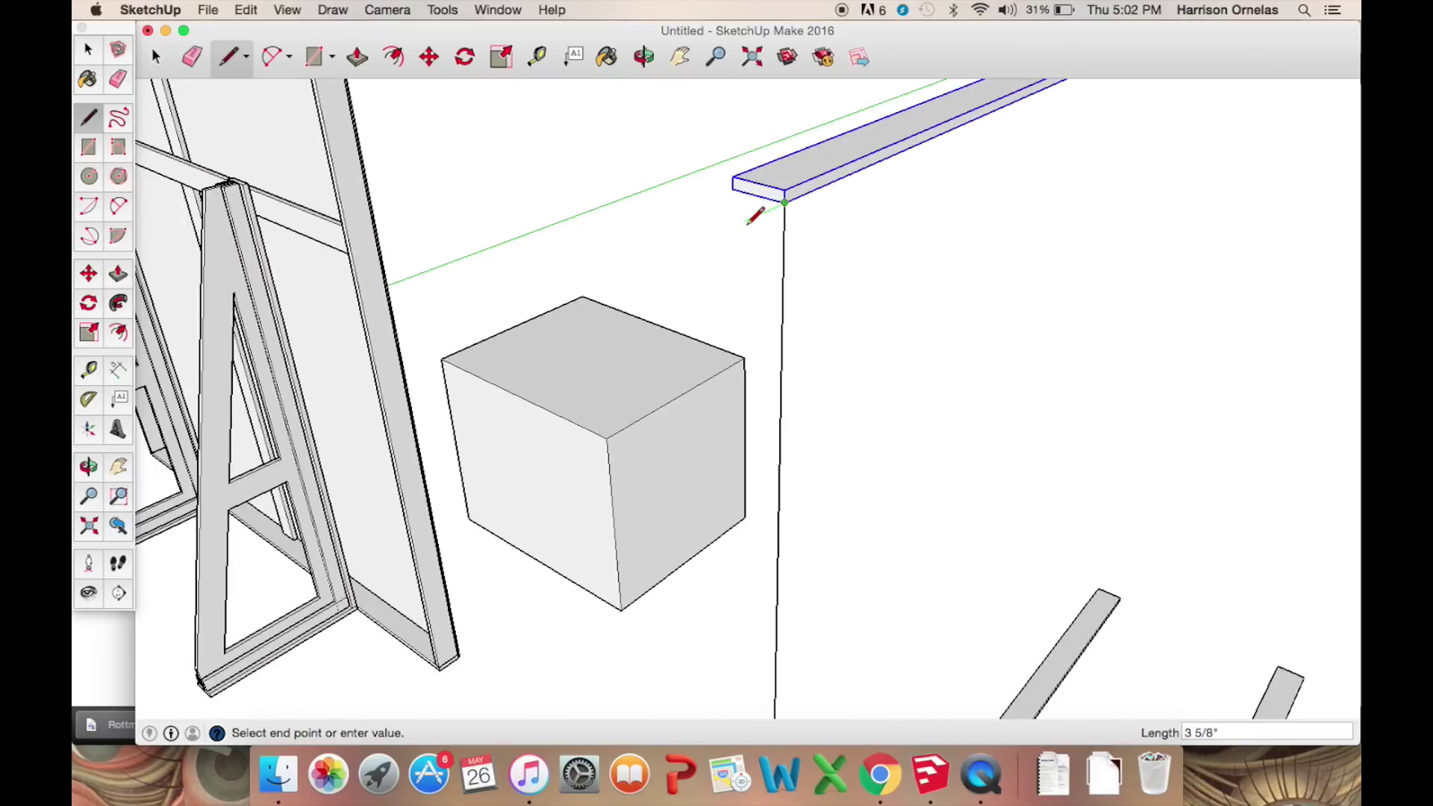
key(Escape)
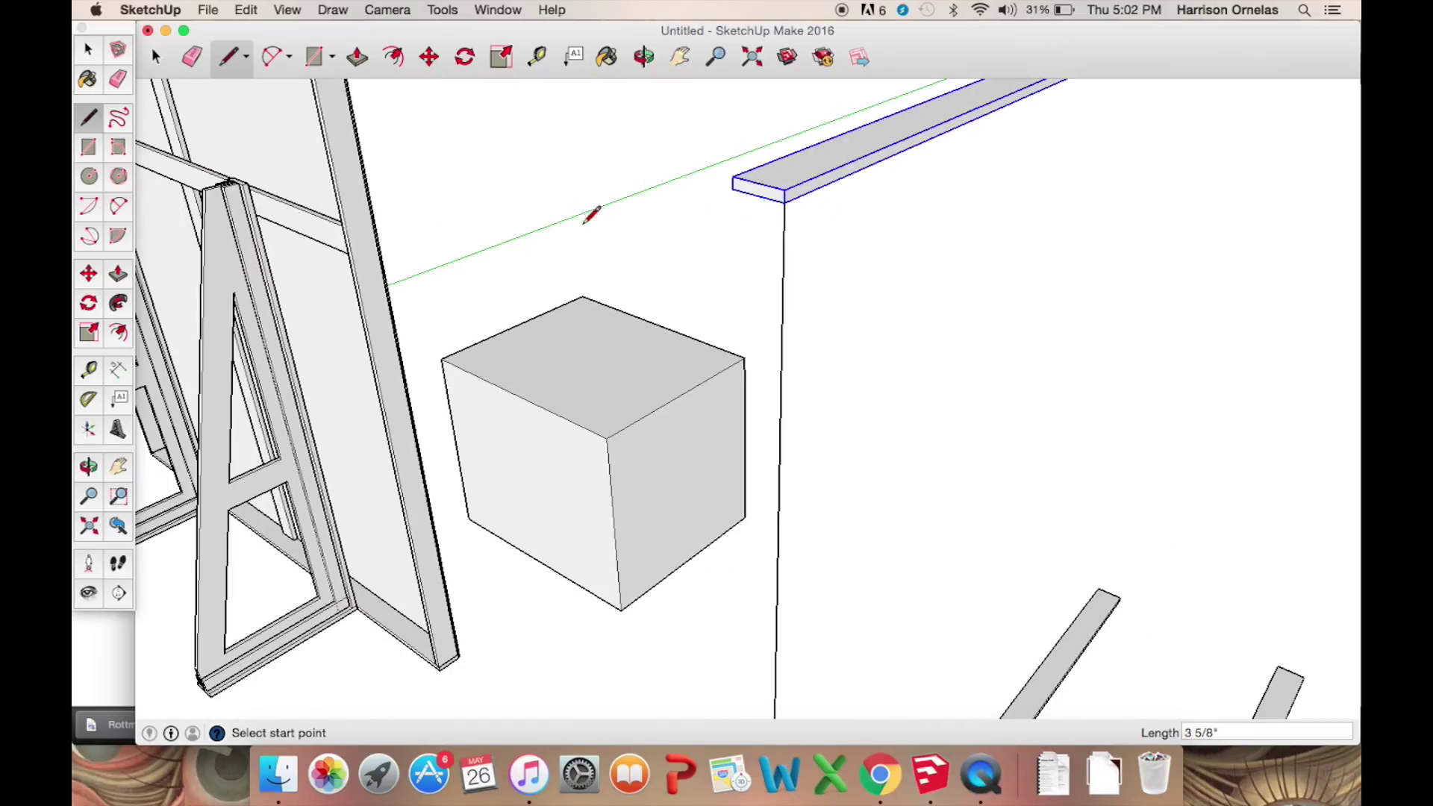
click(89, 275)
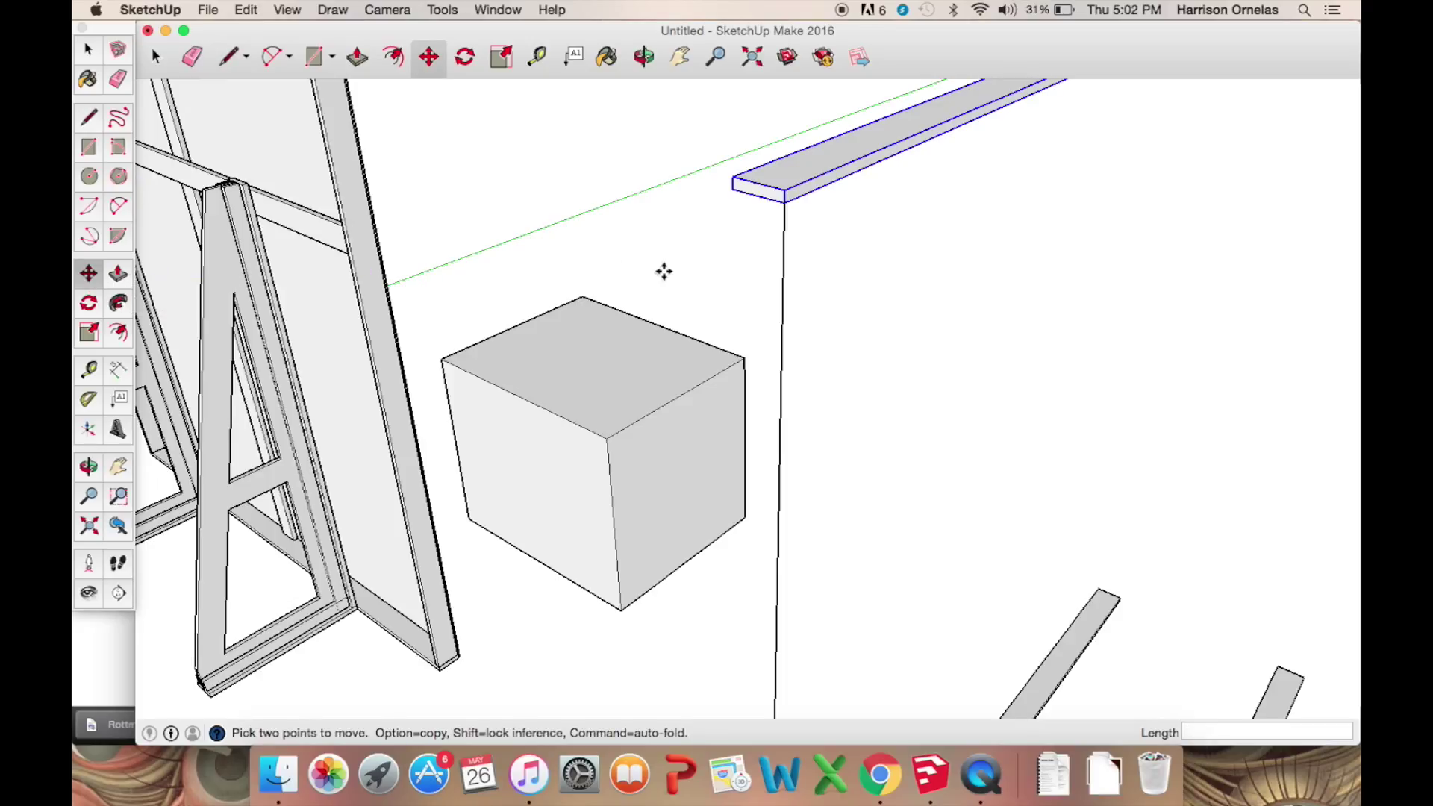
click(787, 189)
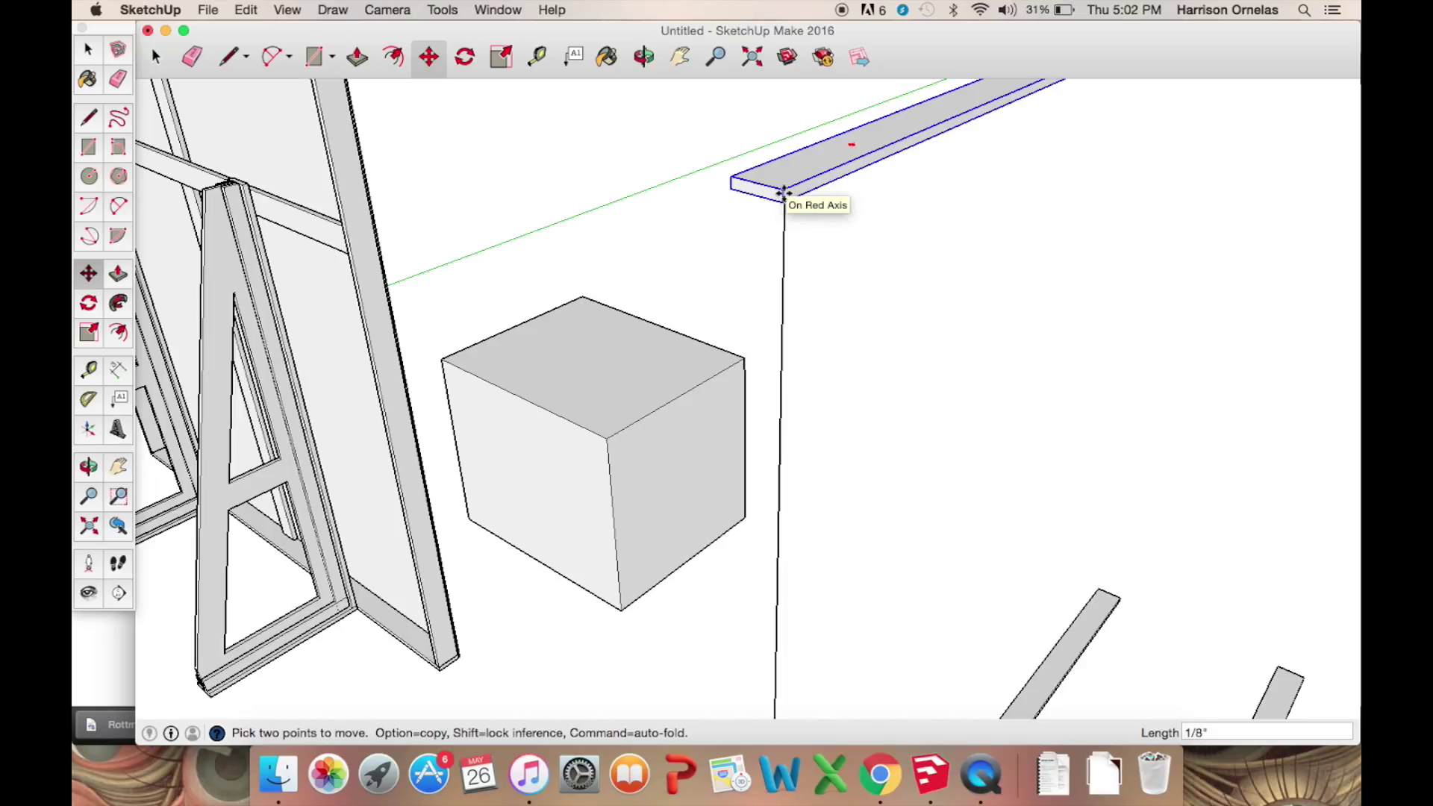
click(784, 195)
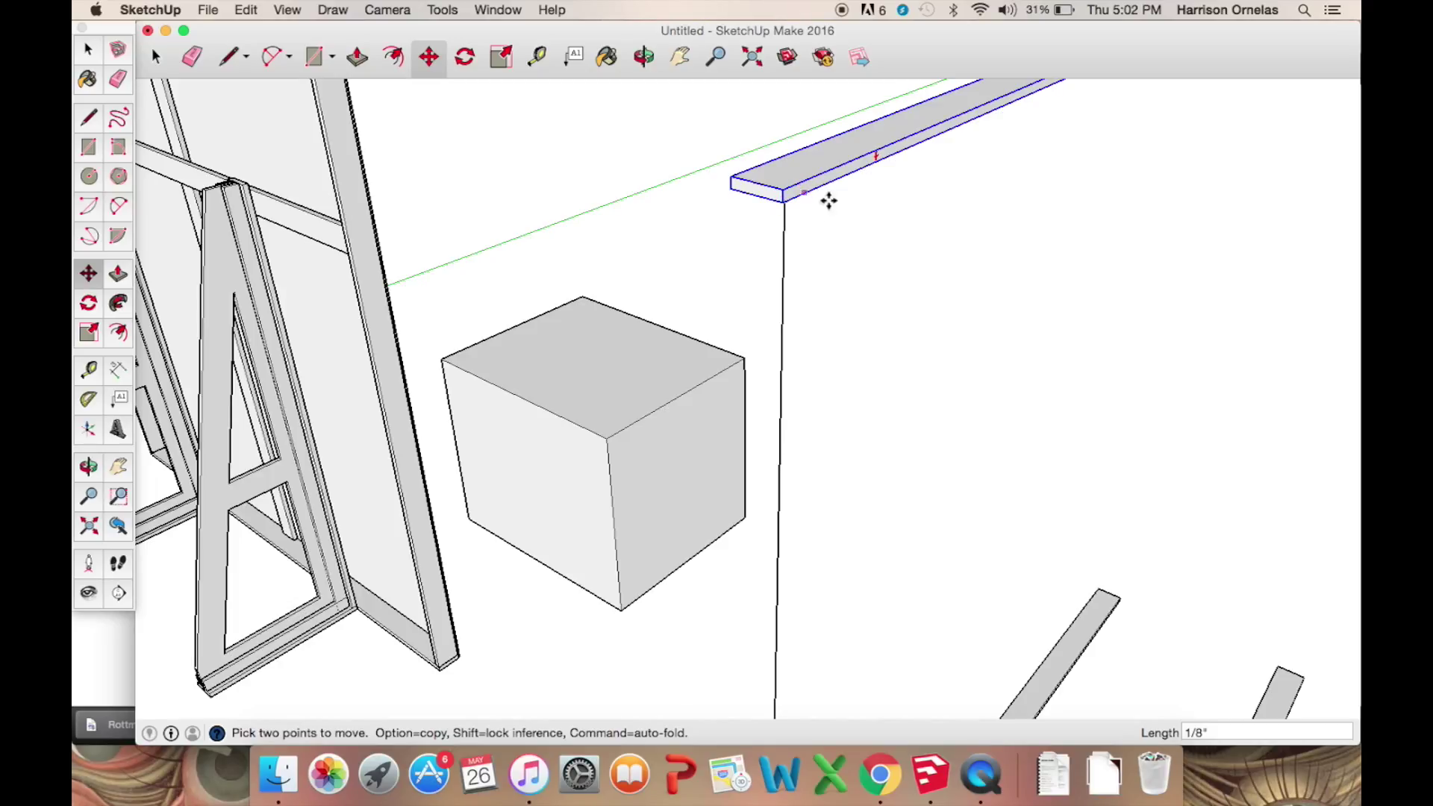
click(784, 192)
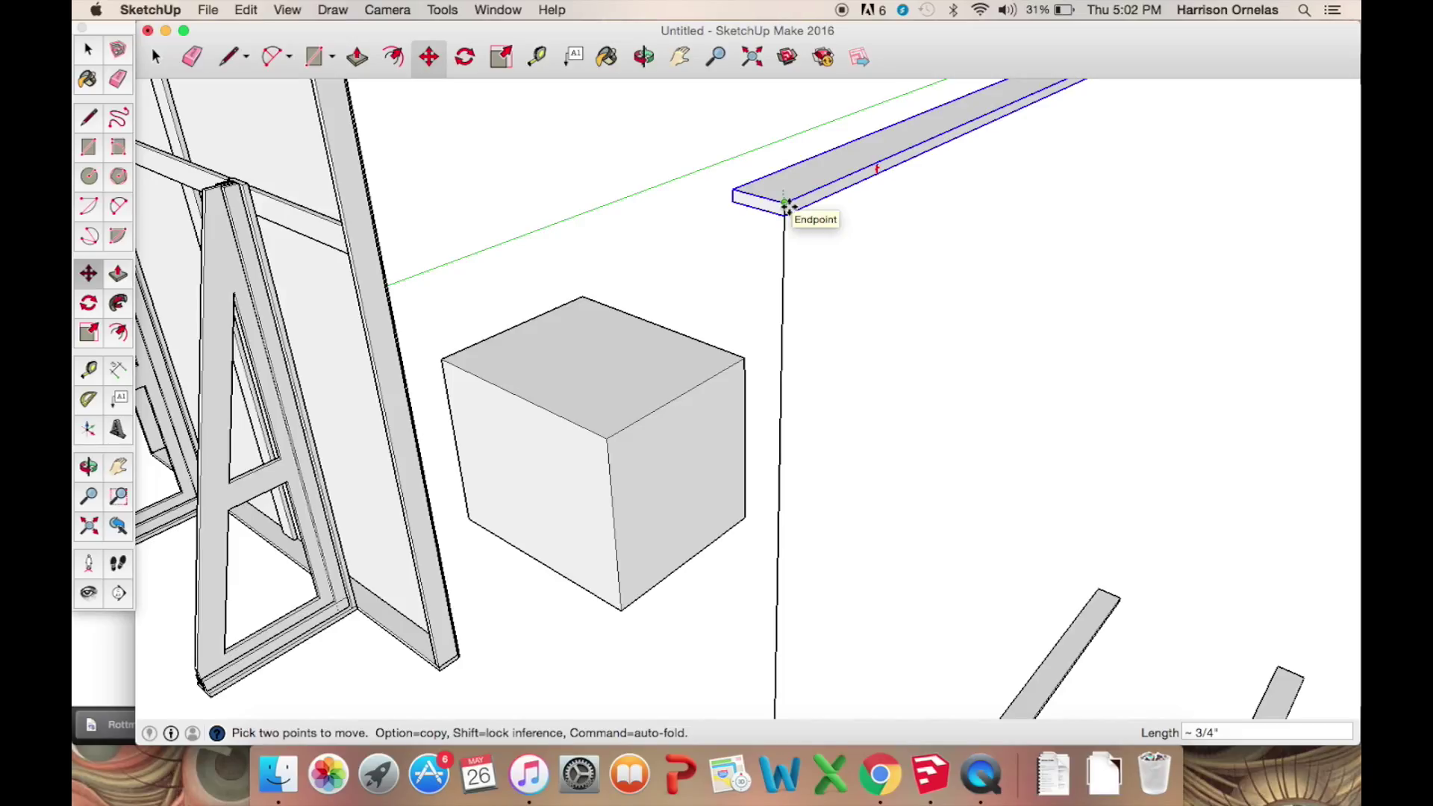
click(785, 205)
click(117, 78)
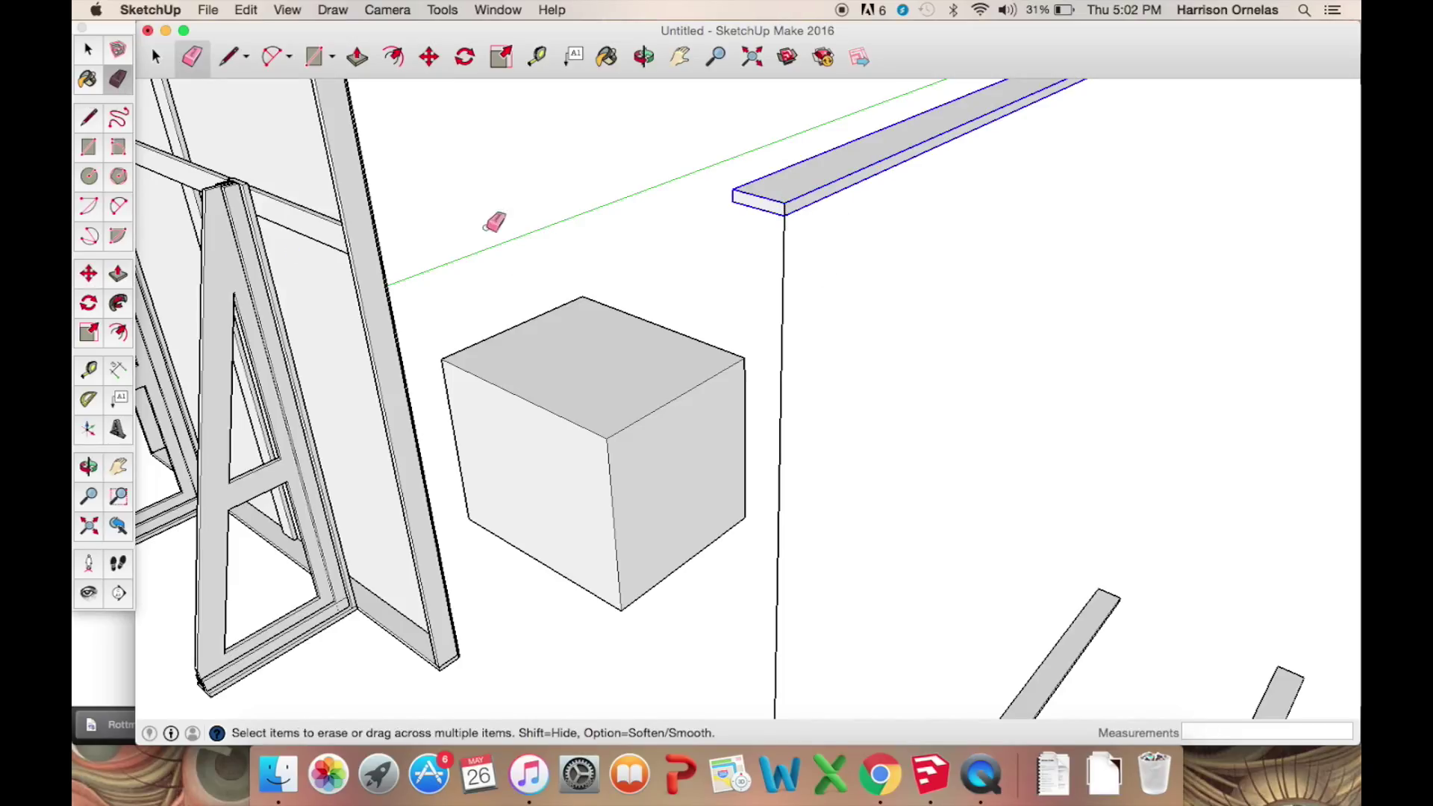
click(781, 328)
Select the lower of the two boards lying on the ground.
scroll(834, 455, down, 5)
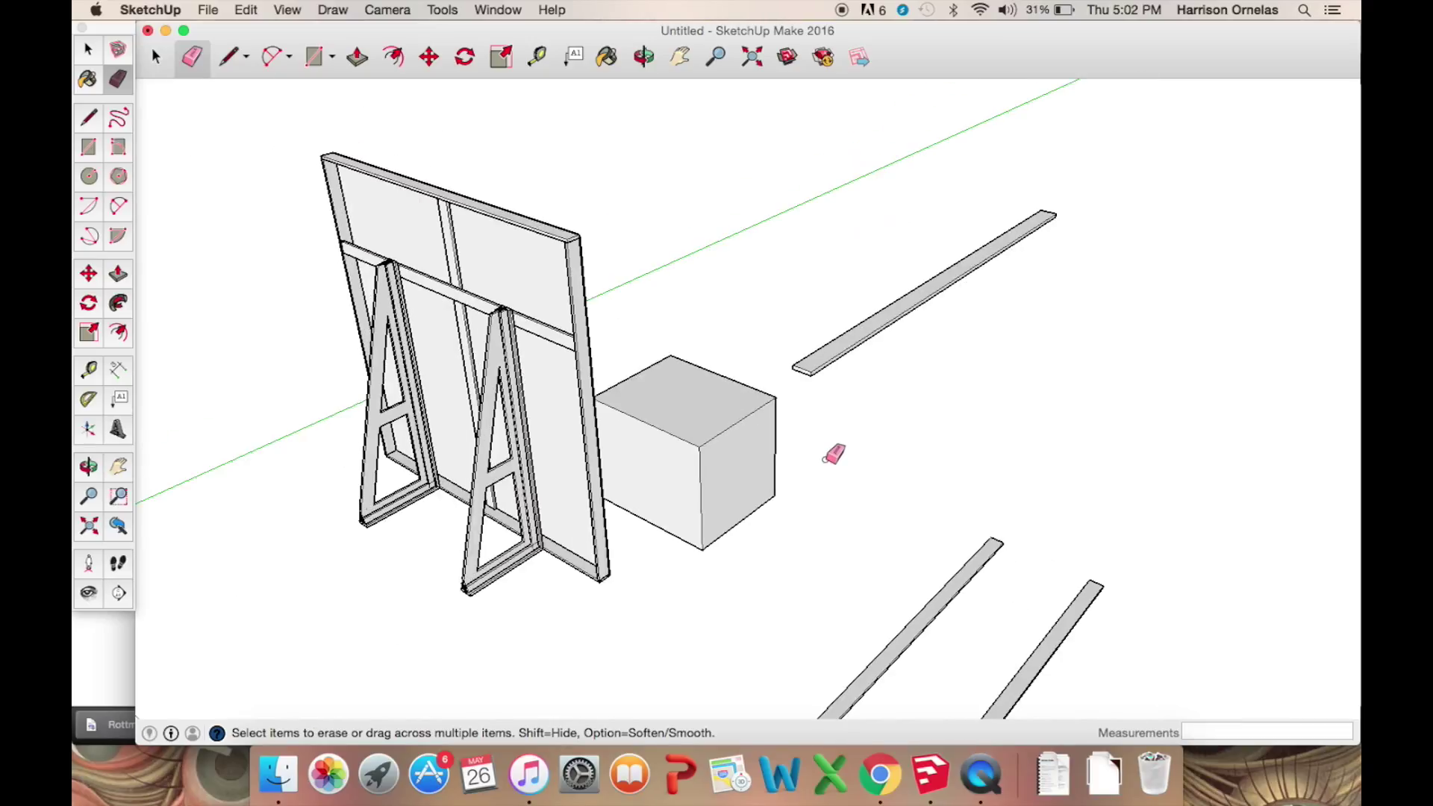
mouse_move(842, 458)
middle_down()
mouse_move(794, 470)
mouse_move(556, 456)
mouse_move(793, 458)
mouse_move(537, 454)
mouse_move(607, 428)
mouse_move(646, 323)
middle_up()
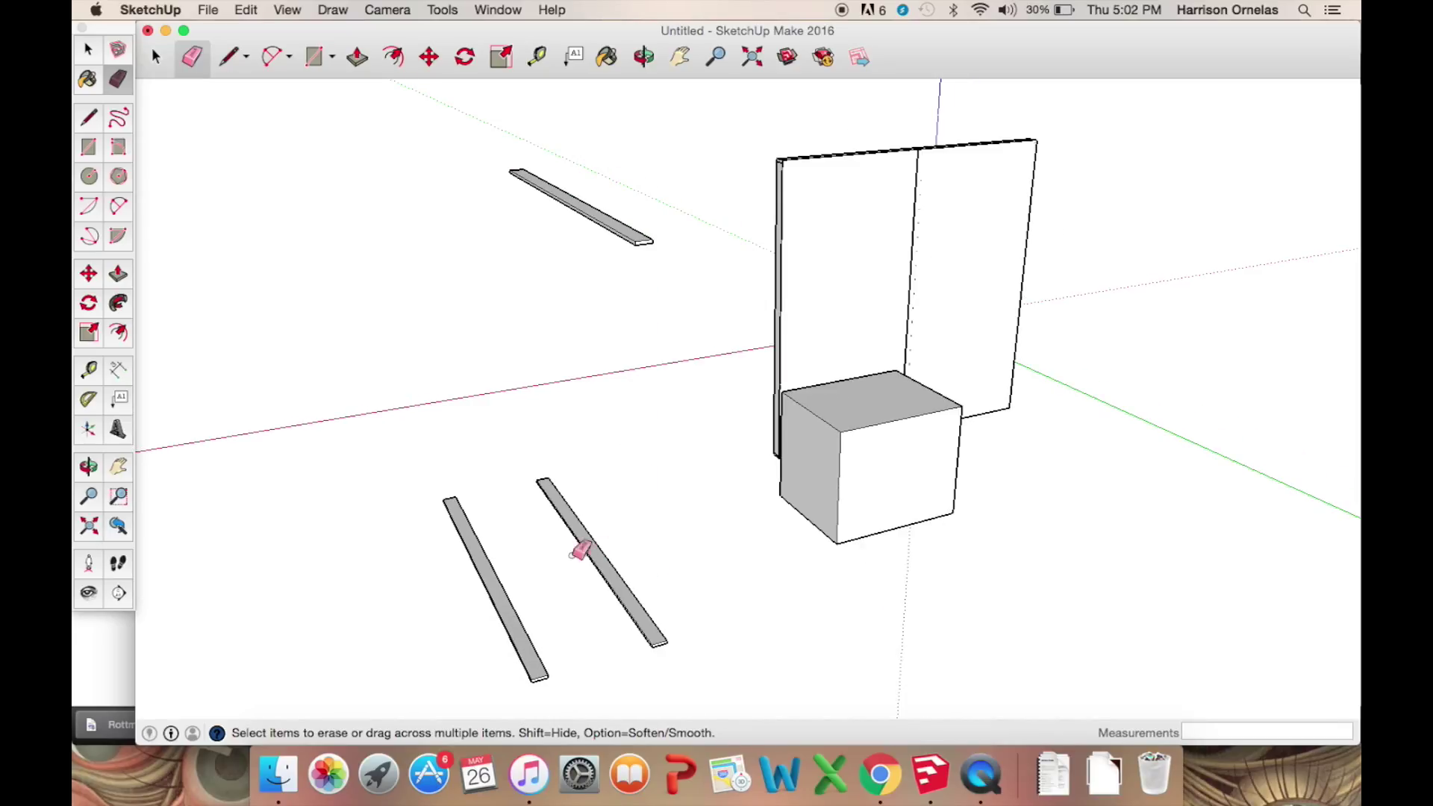
click(88, 46)
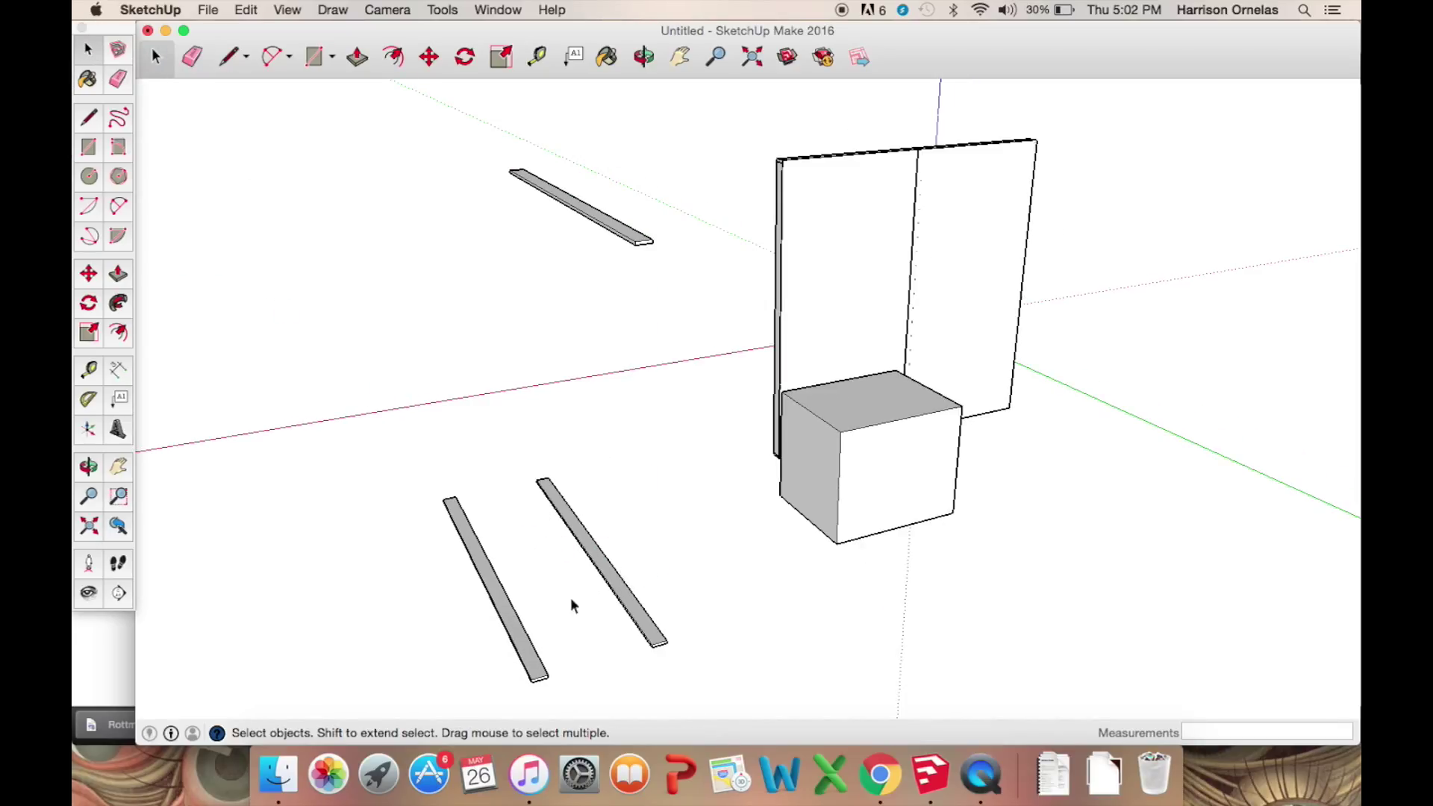
click(493, 608)
middle_drag(438, 589, 663, 592)
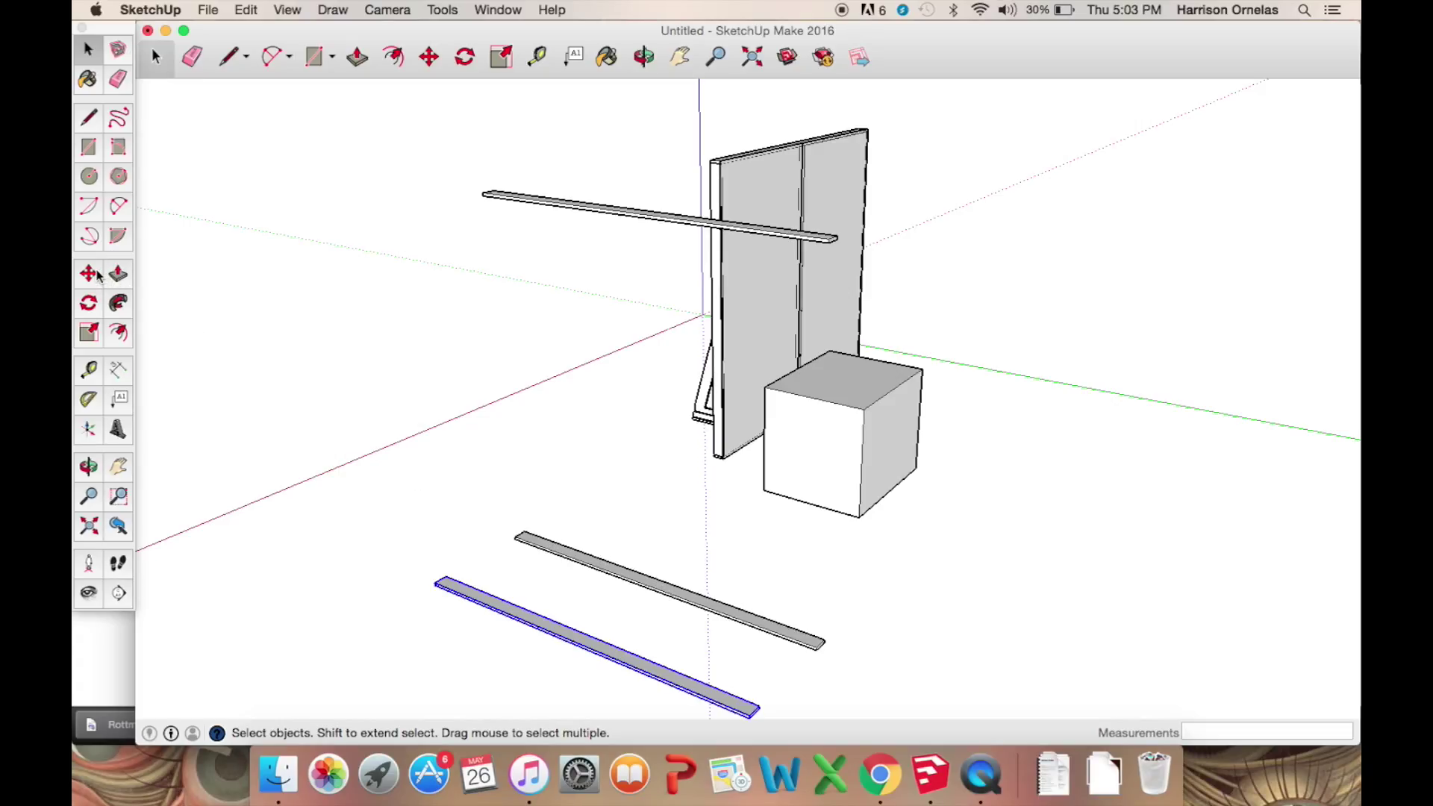
Rotate the selected ground board 90° so it stands on end.
click(88, 302)
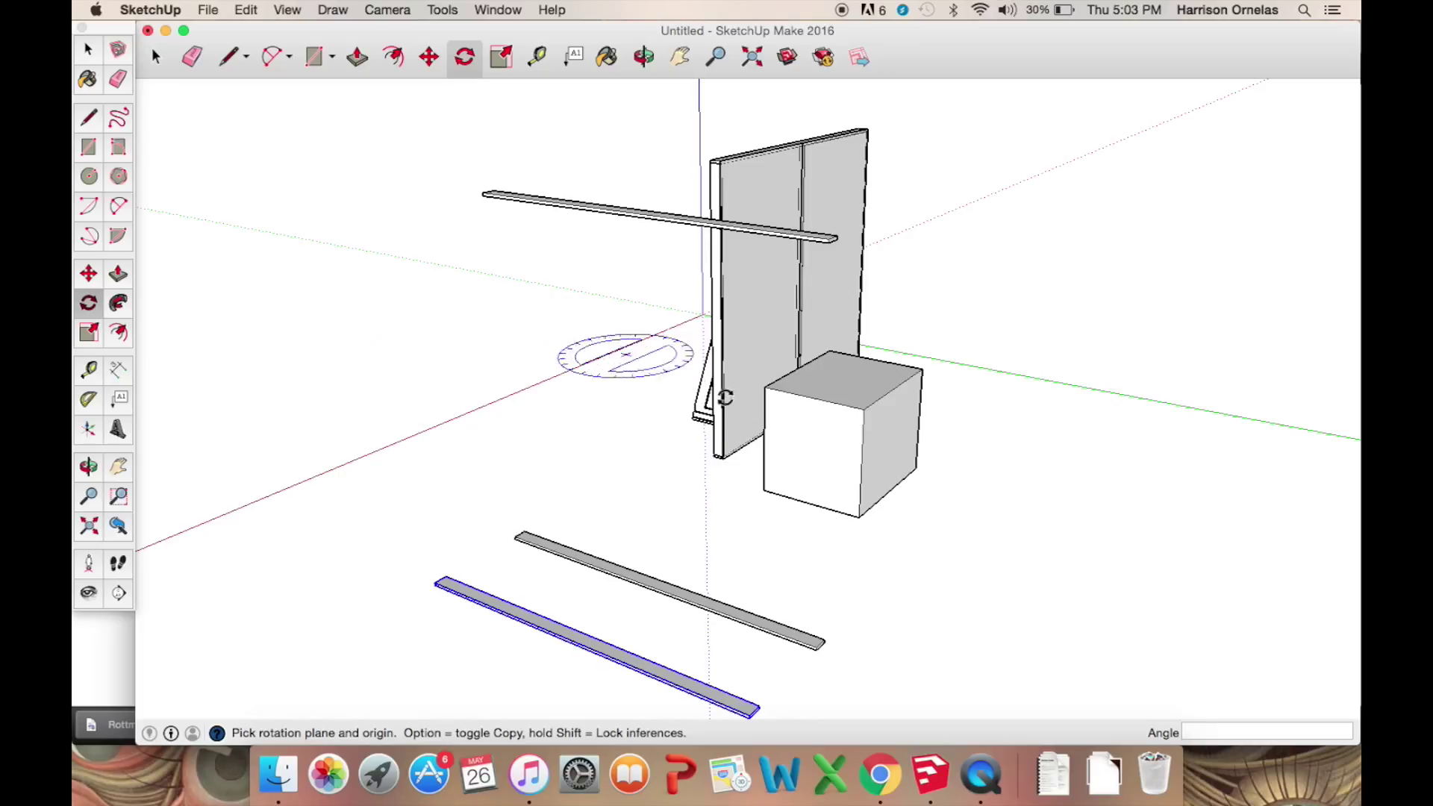
click(768, 446)
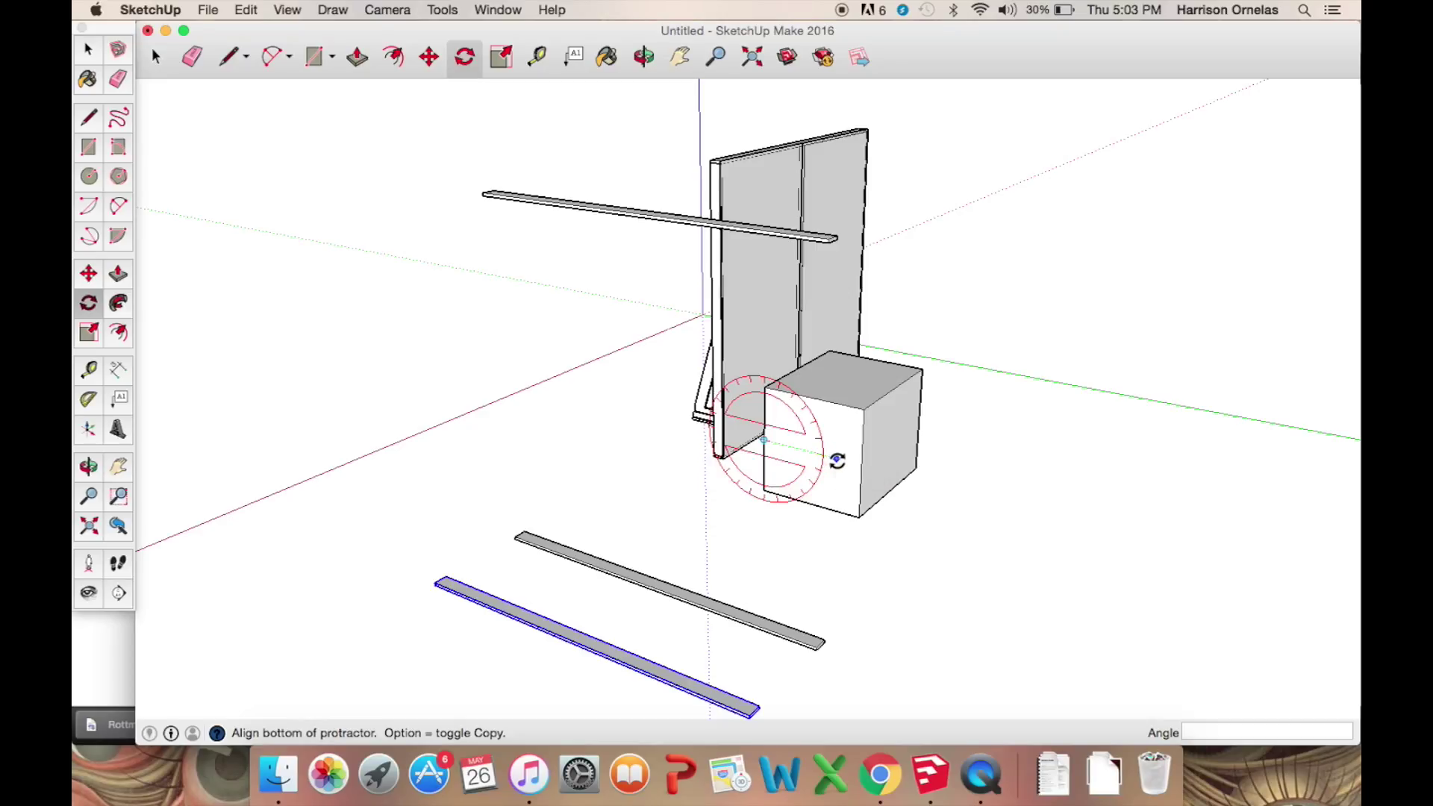
click(836, 459)
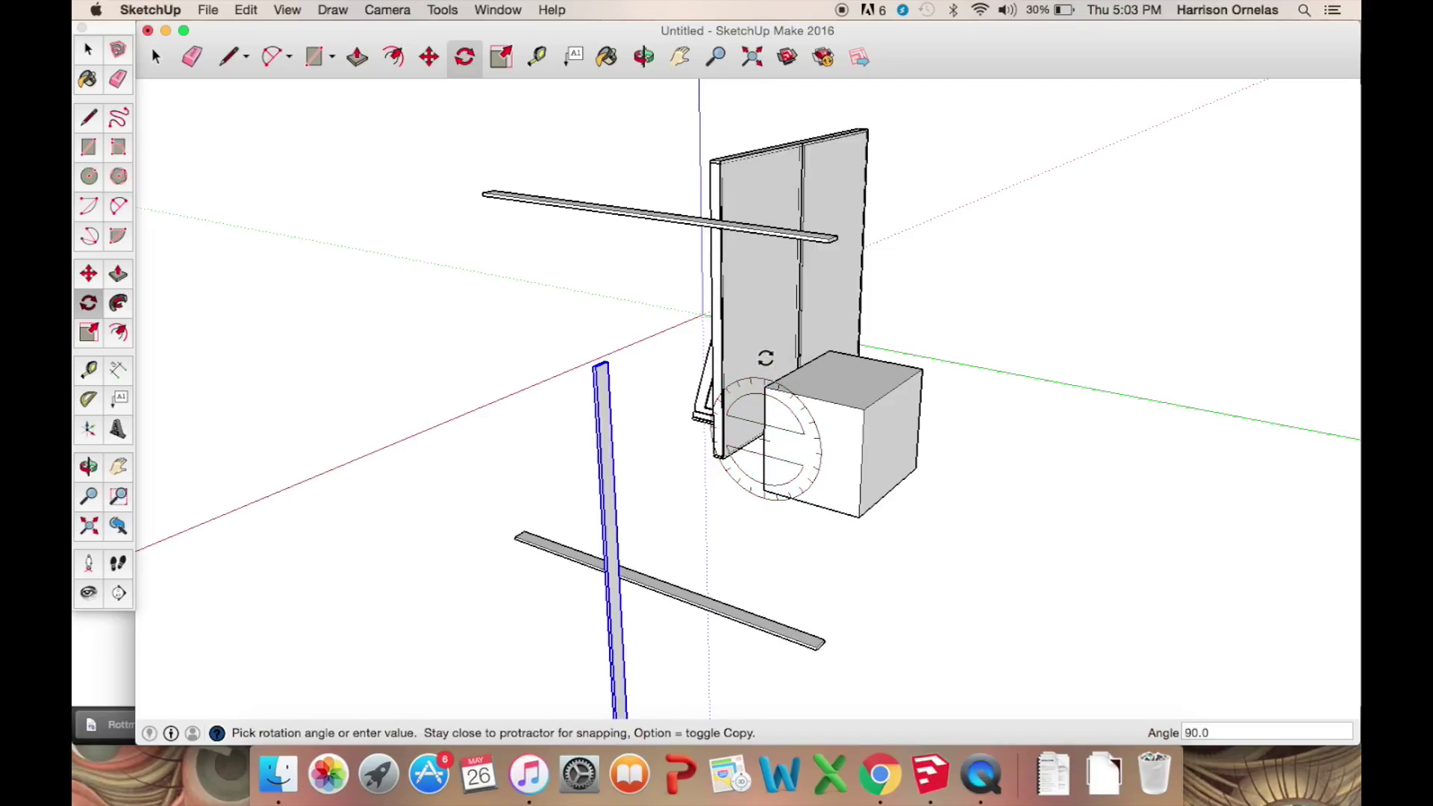
click(765, 358)
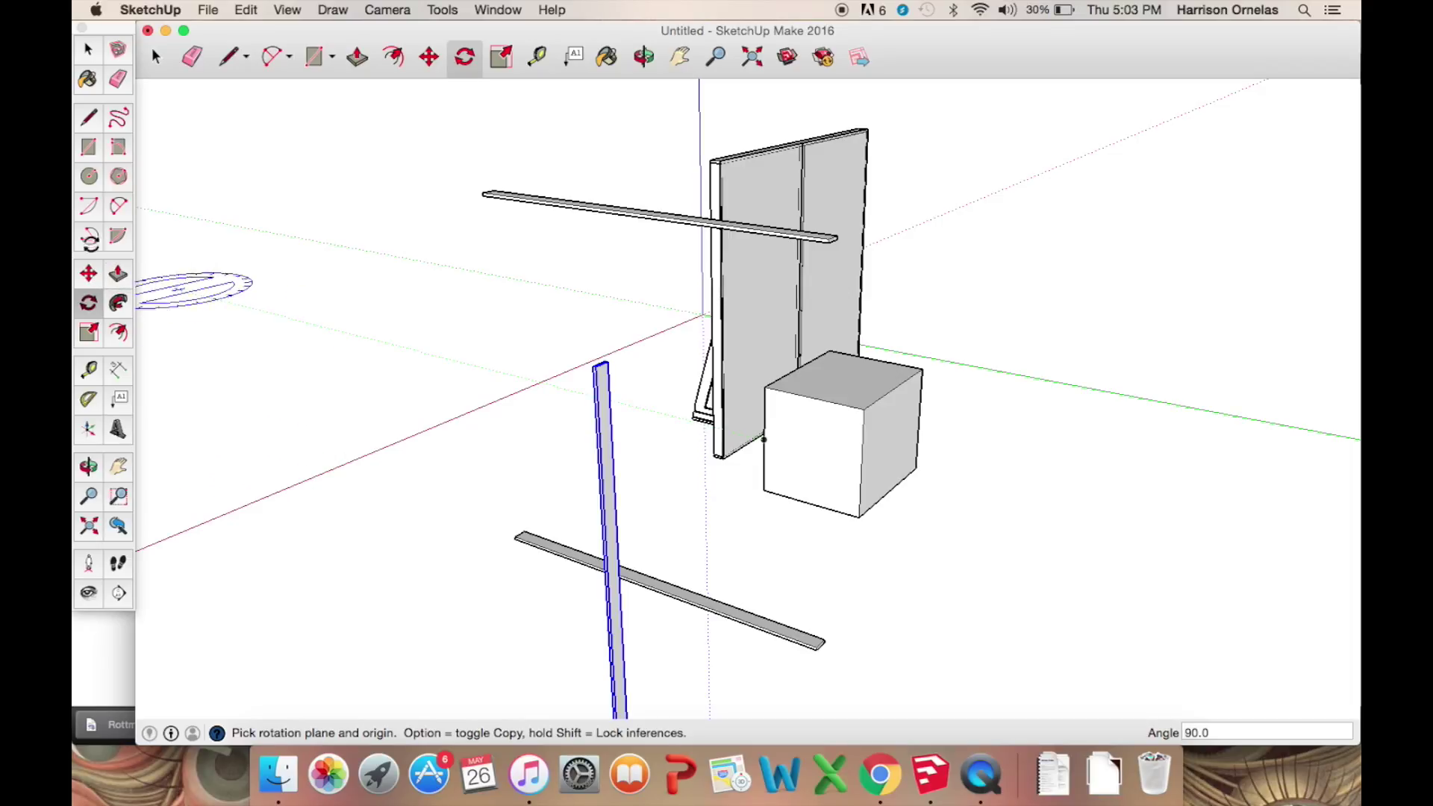
click(90, 55)
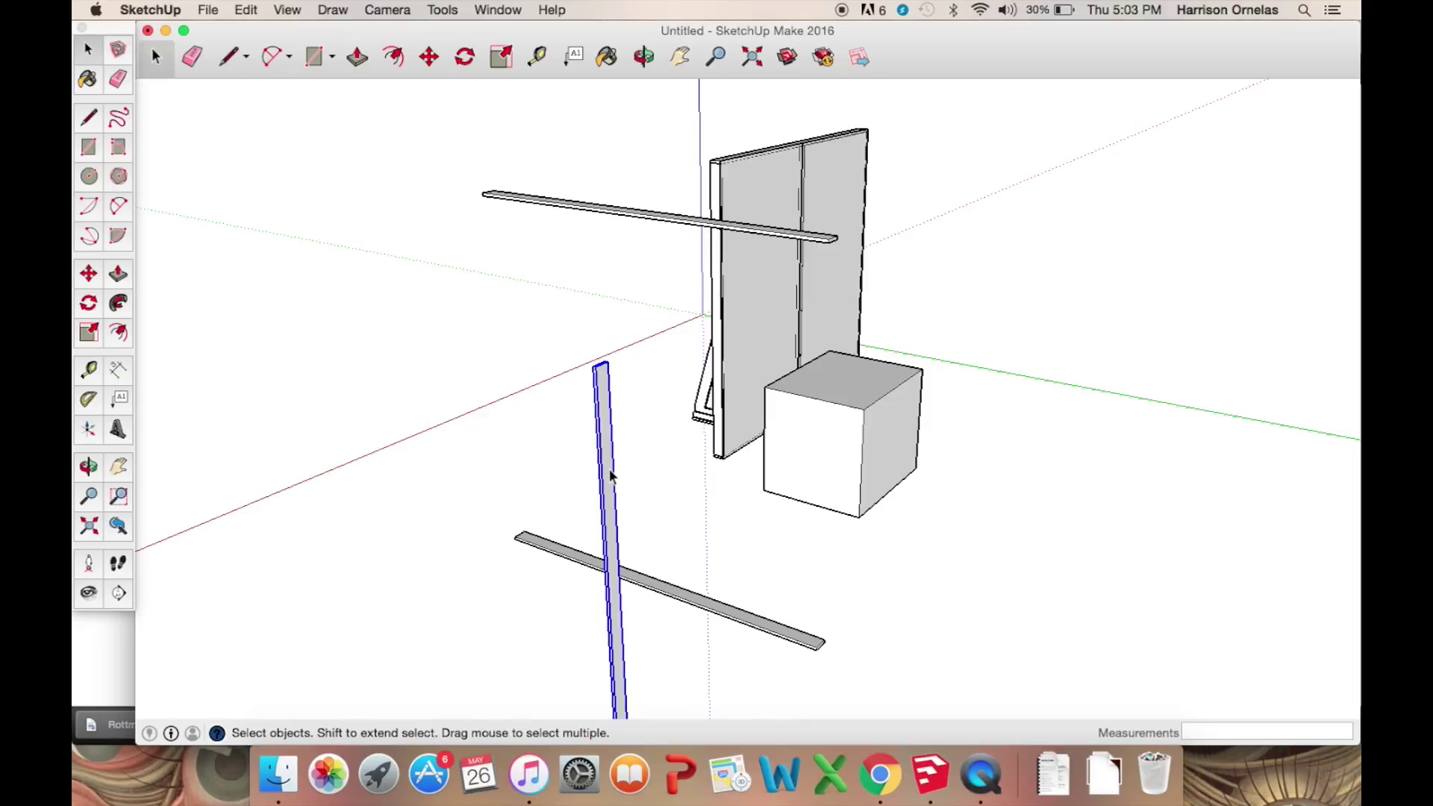
Copy the upright board and place the copy beside the cube.
click(87, 274)
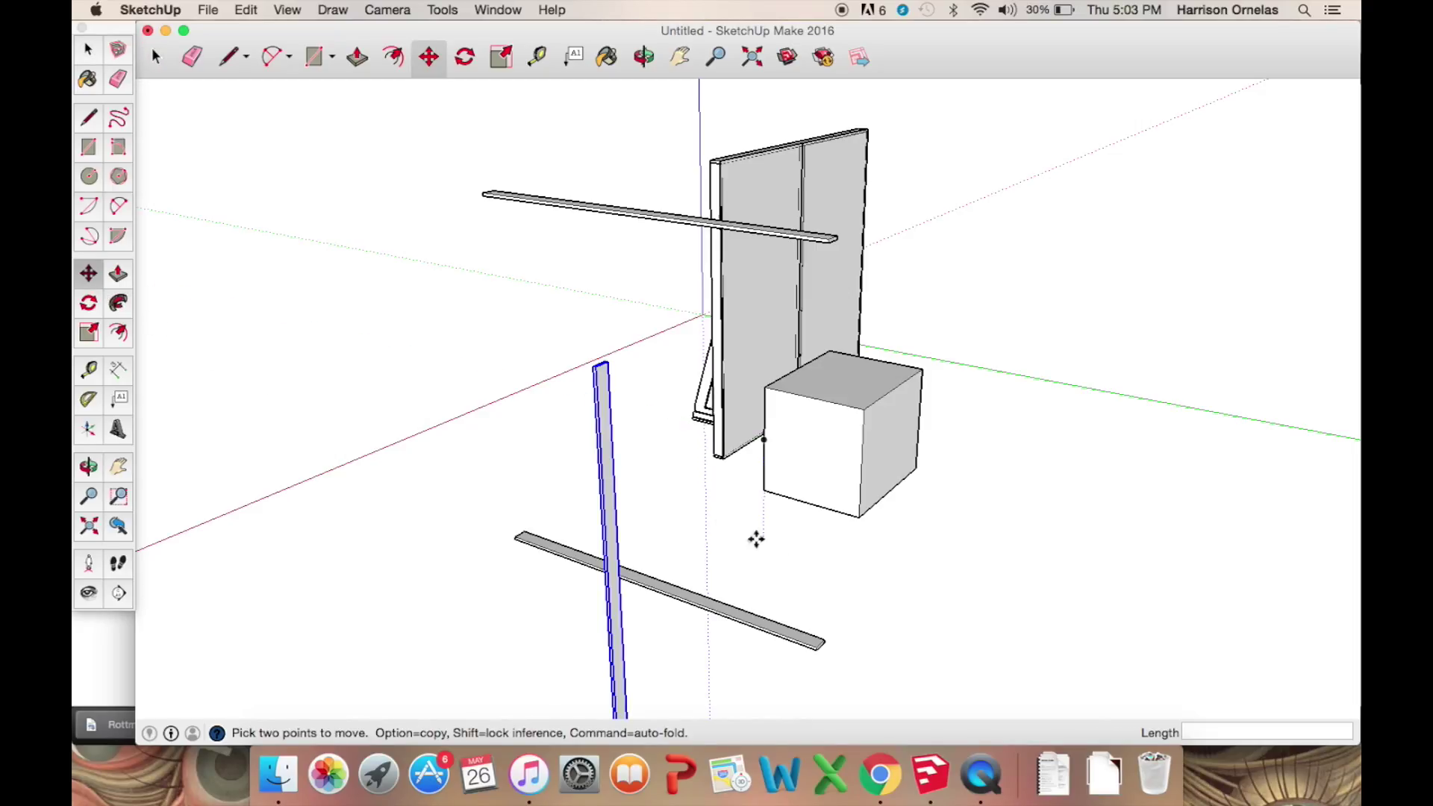
key(alt)
click(601, 469)
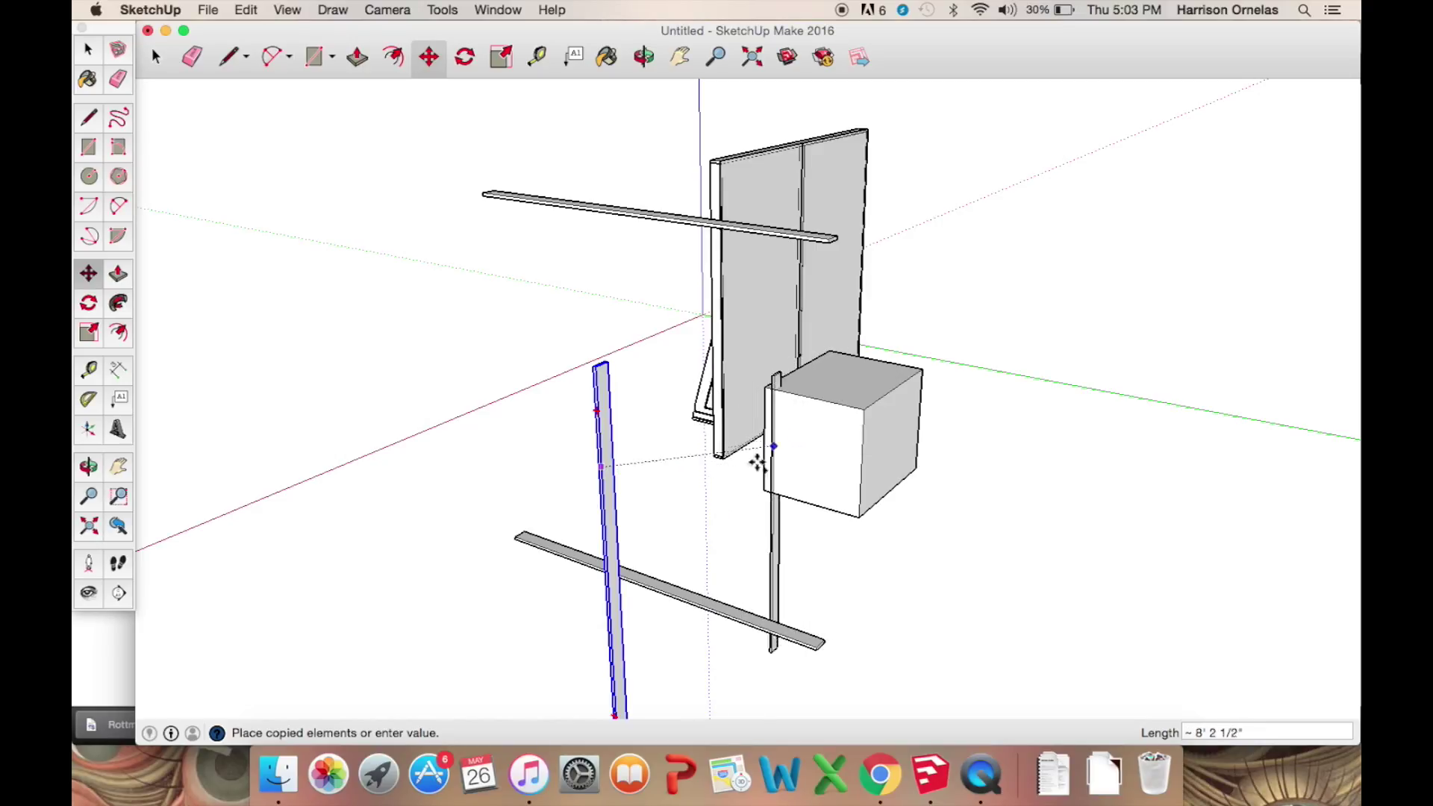
click(735, 478)
middle_drag(738, 507, 620, 617)
scroll(624, 627, up, 5)
Move the copy so its top meets the end of the raised top board.
click(621, 637)
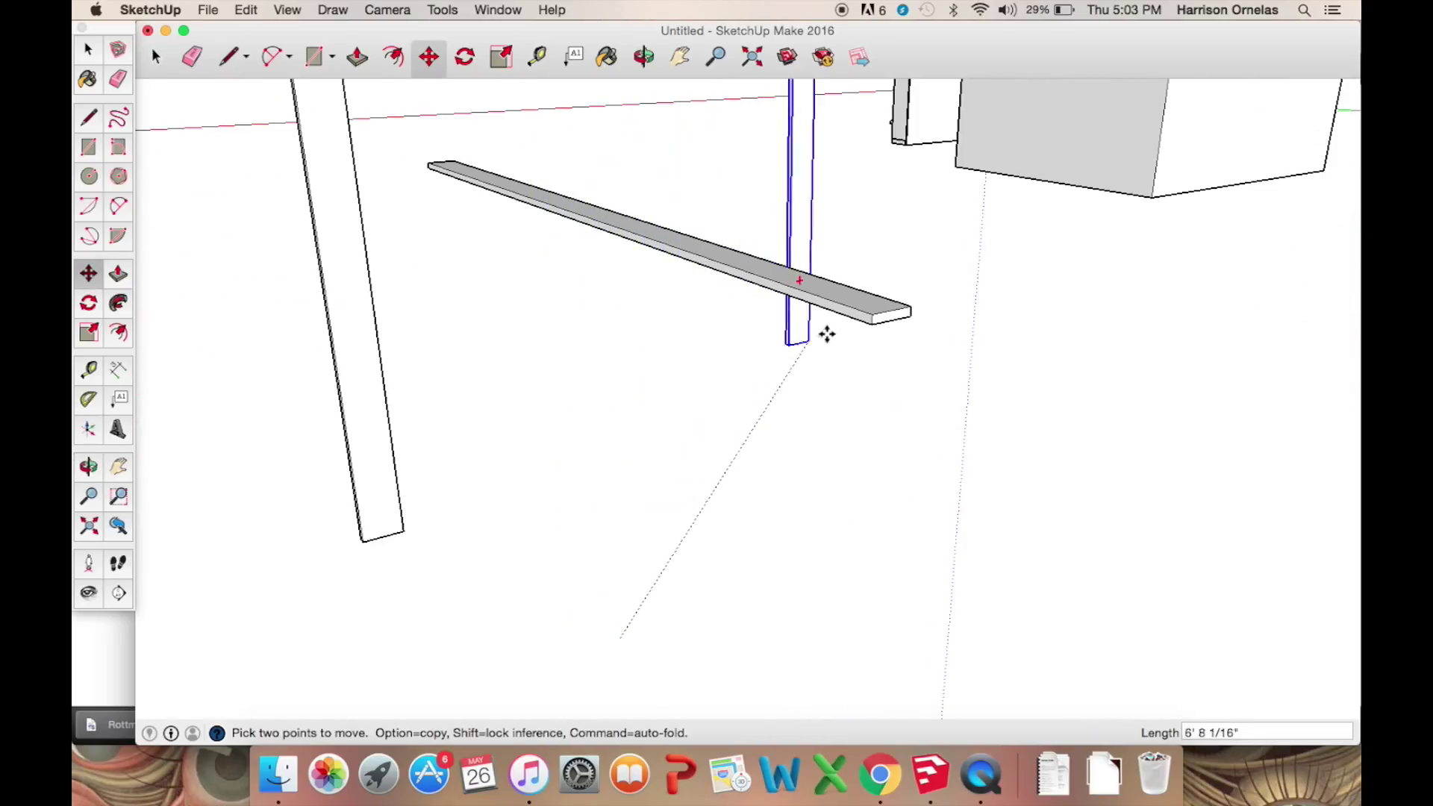
click(902, 306)
middle_drag(899, 304, 729, 416)
scroll(729, 416, down, 5)
middle_drag(730, 198, 810, 220)
scroll(739, 218, up, 6)
scroll(739, 218, up, 1)
scroll(810, 220, up, 2)
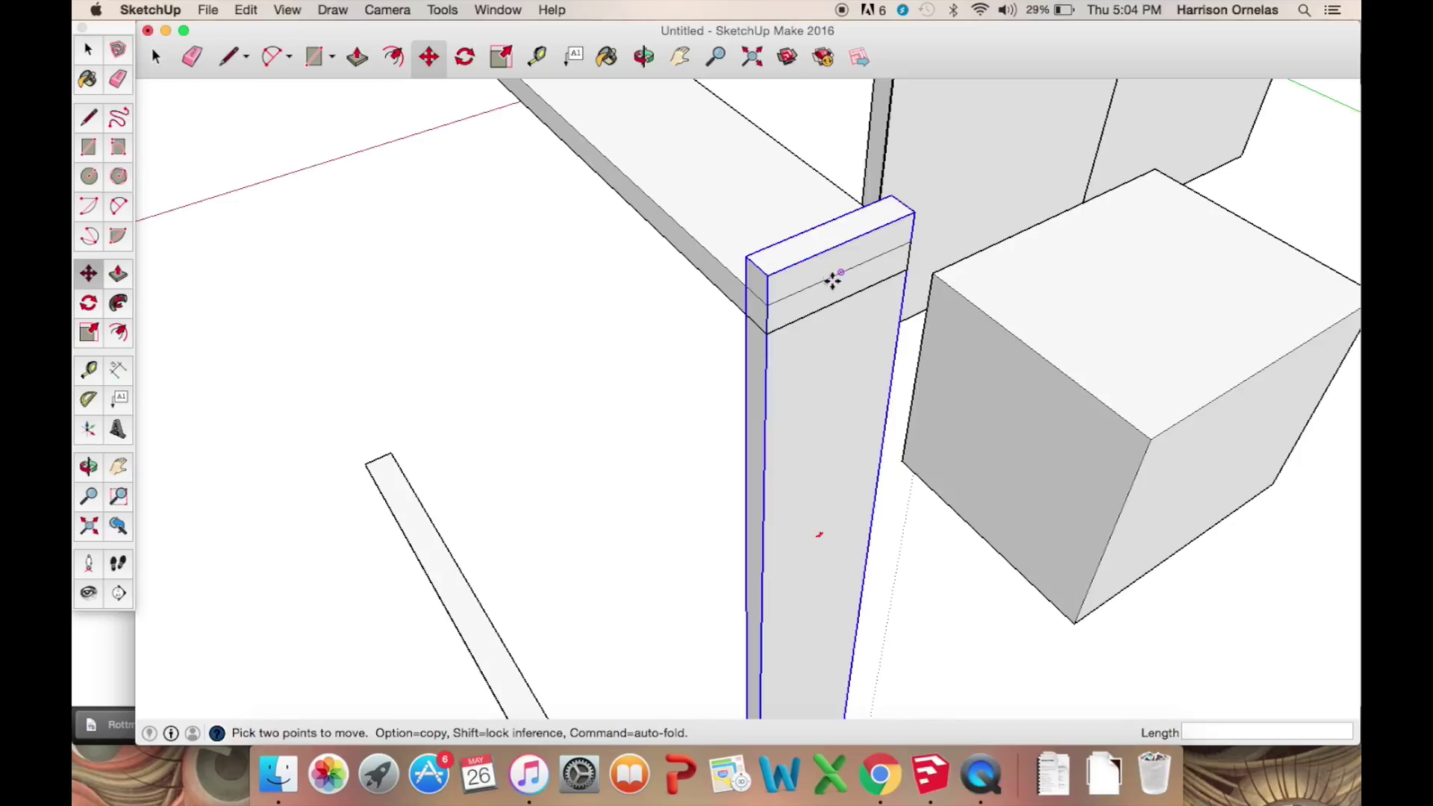
scroll(848, 410, down, 3)
shift+middle_drag(854, 458, 720, 288)
shift+middle_drag(707, 407, 668, 453)
key(m)
scroll(672, 341, down, 1)
scroll(491, 332, up, 2)
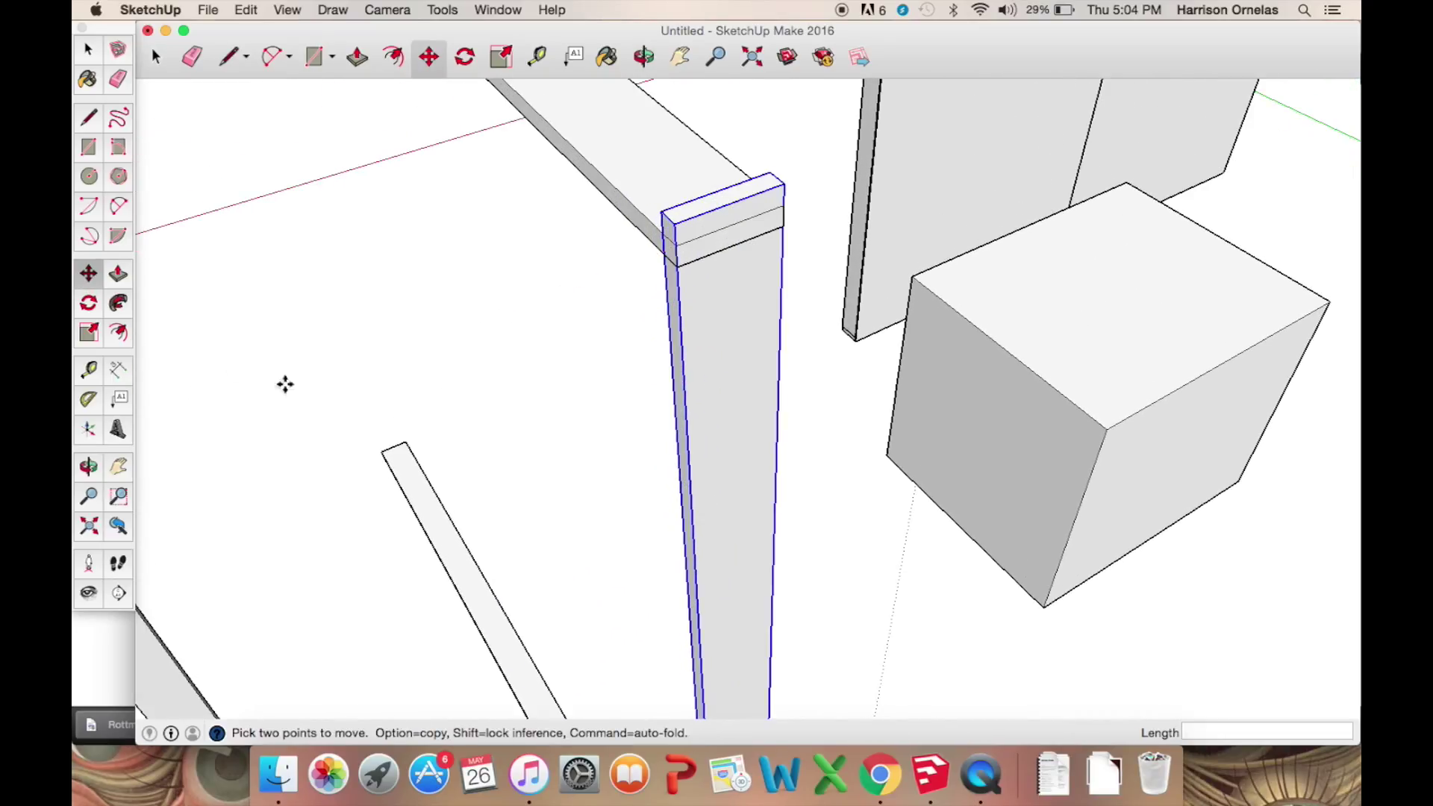
Scale the upright copy down from its top to about 0.98 so it ends under the raised board.
click(98, 337)
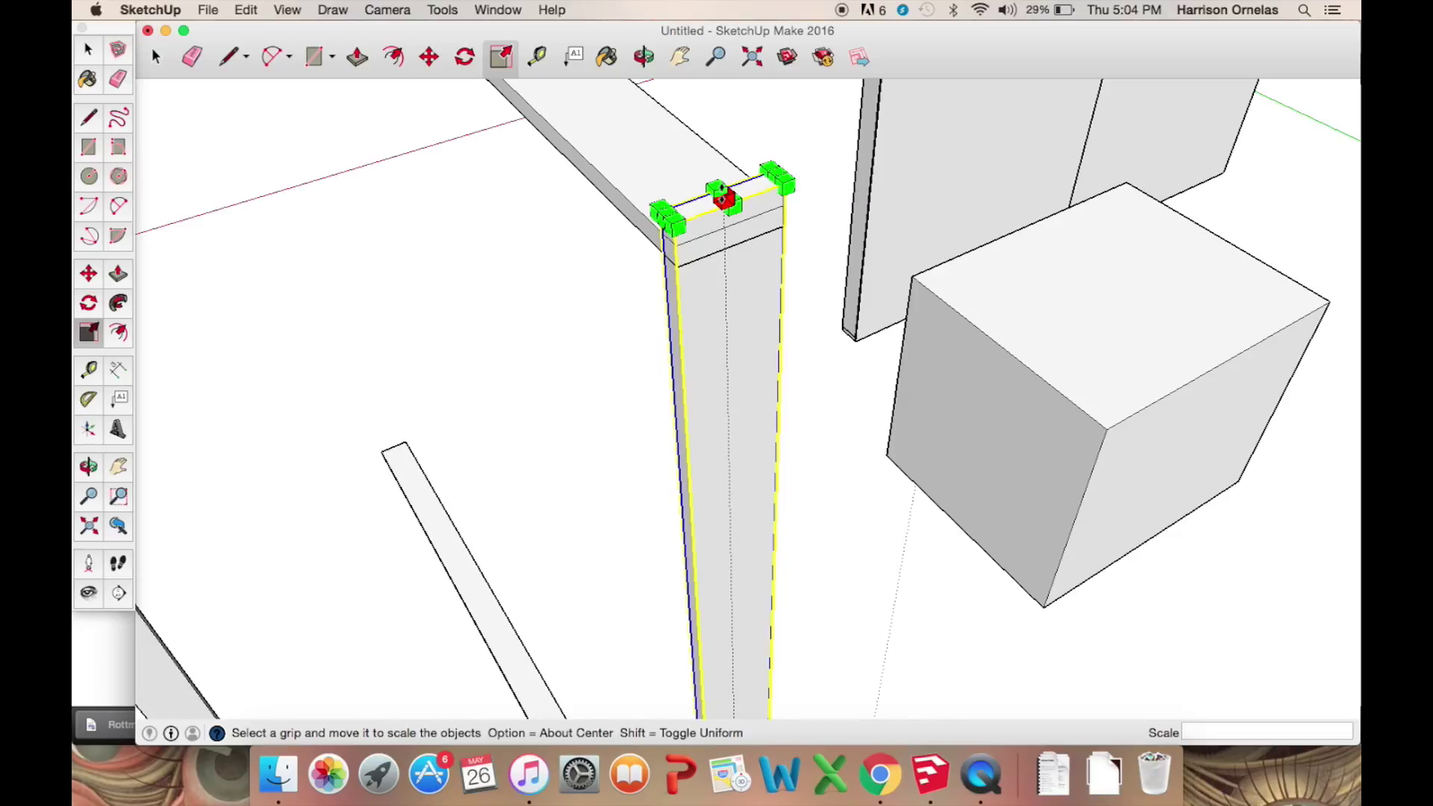
drag(722, 198, 722, 248)
scroll(735, 240, down, 10)
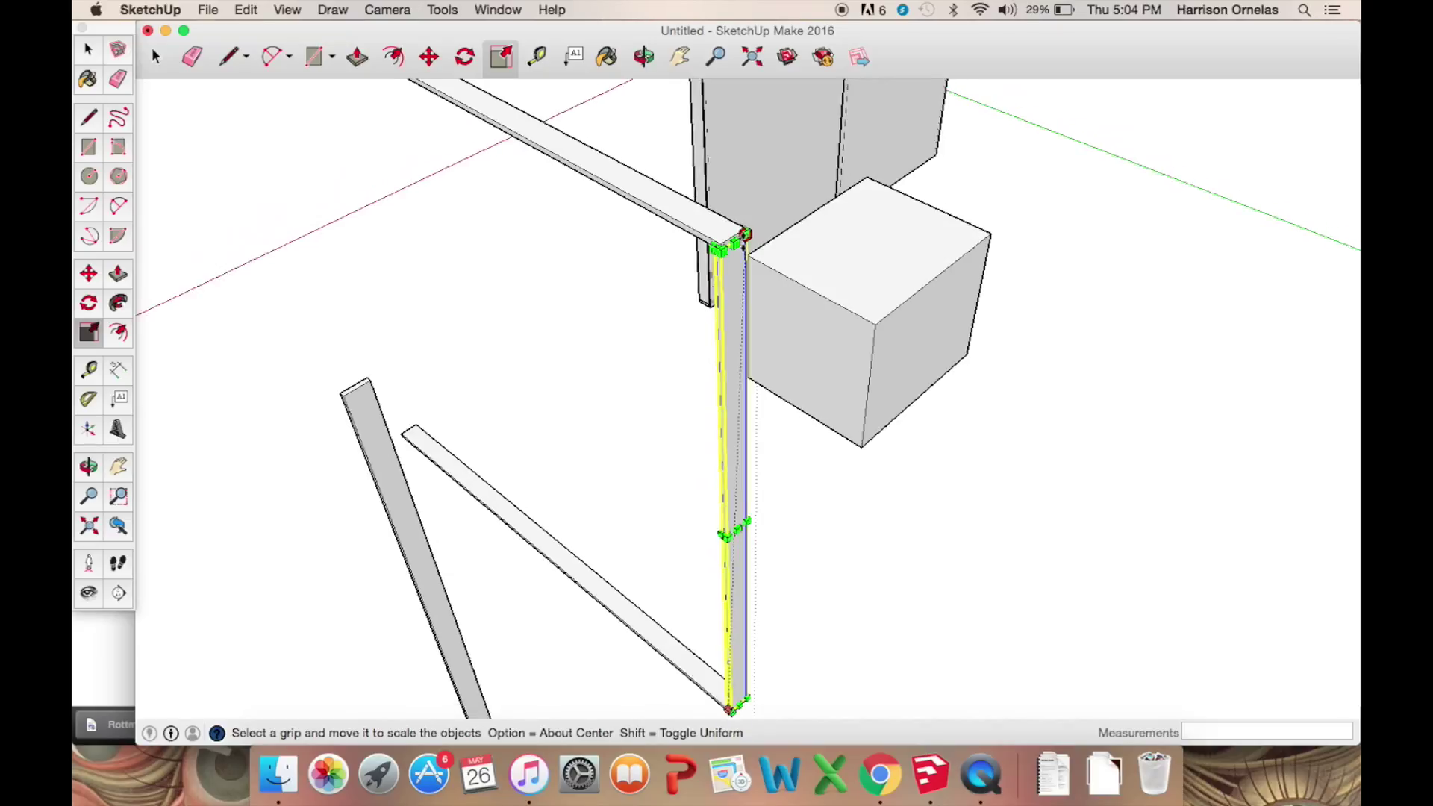
scroll(744, 238, down, 3)
middle_drag(663, 261, 801, 300)
key(space)
key(m)
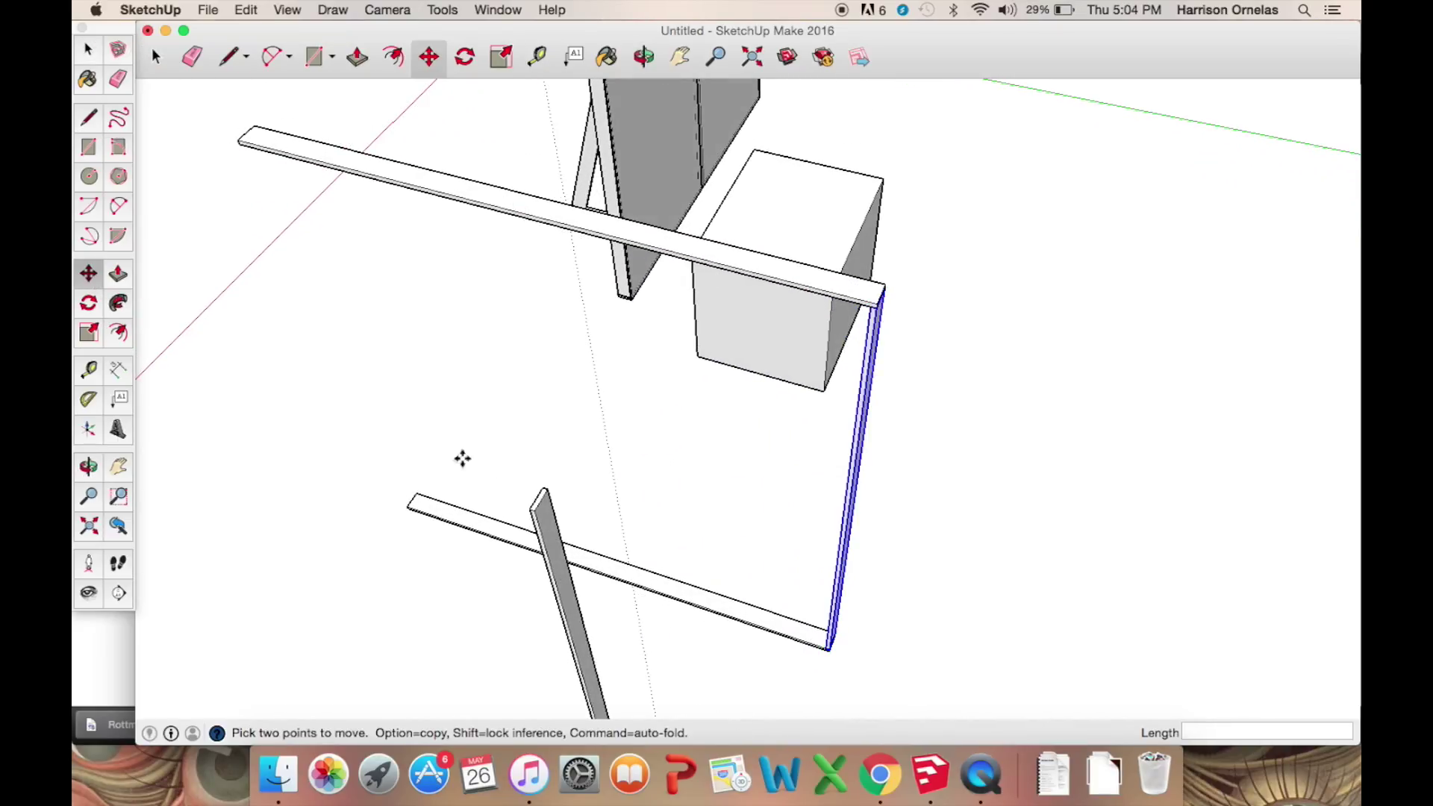
Copy the side board to the frame's far corner so it meets the top rail's corner.
click(830, 649)
key(alt)
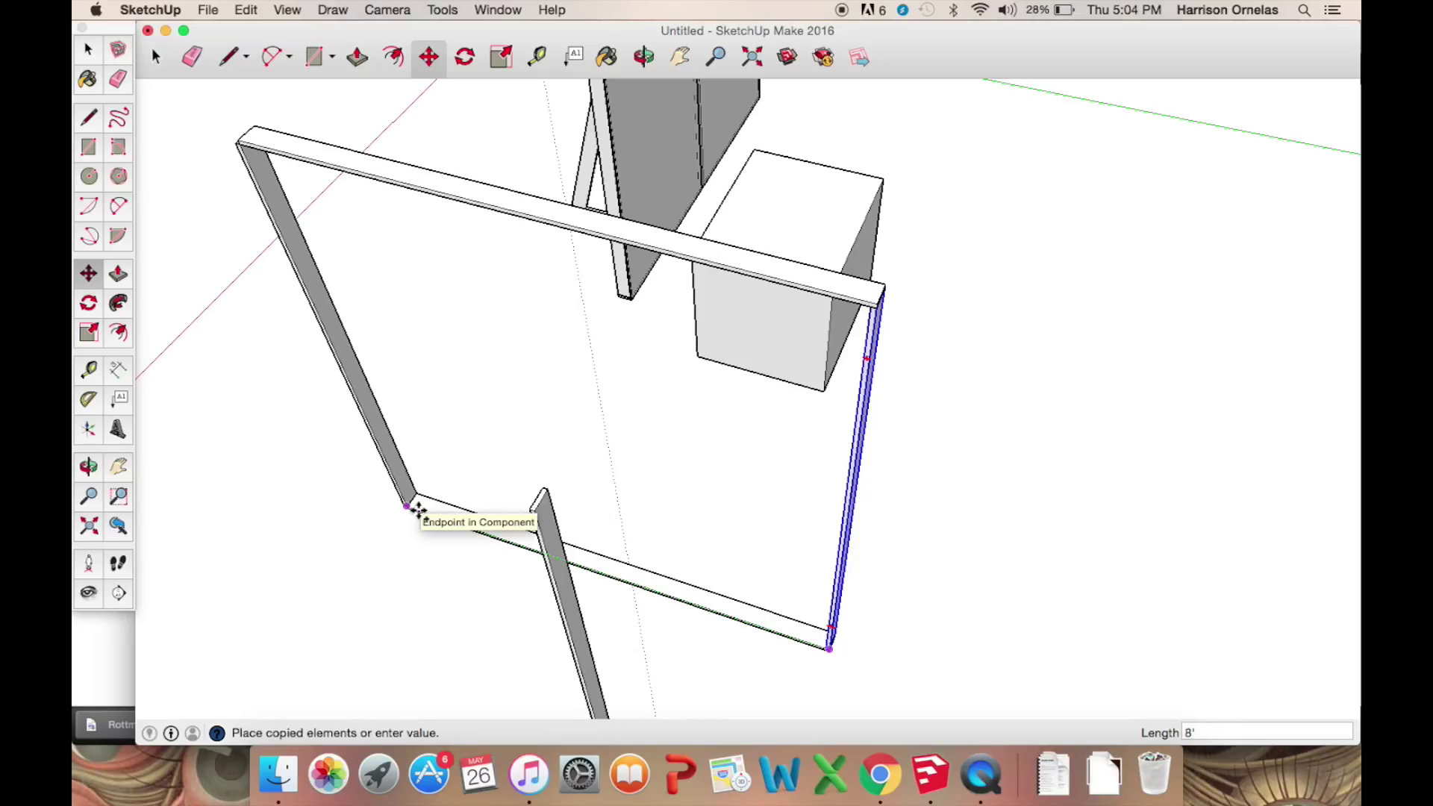
click(409, 504)
middle_drag(349, 288, 710, 342)
scroll(666, 333, up, 5)
scroll(598, 323, down, 5)
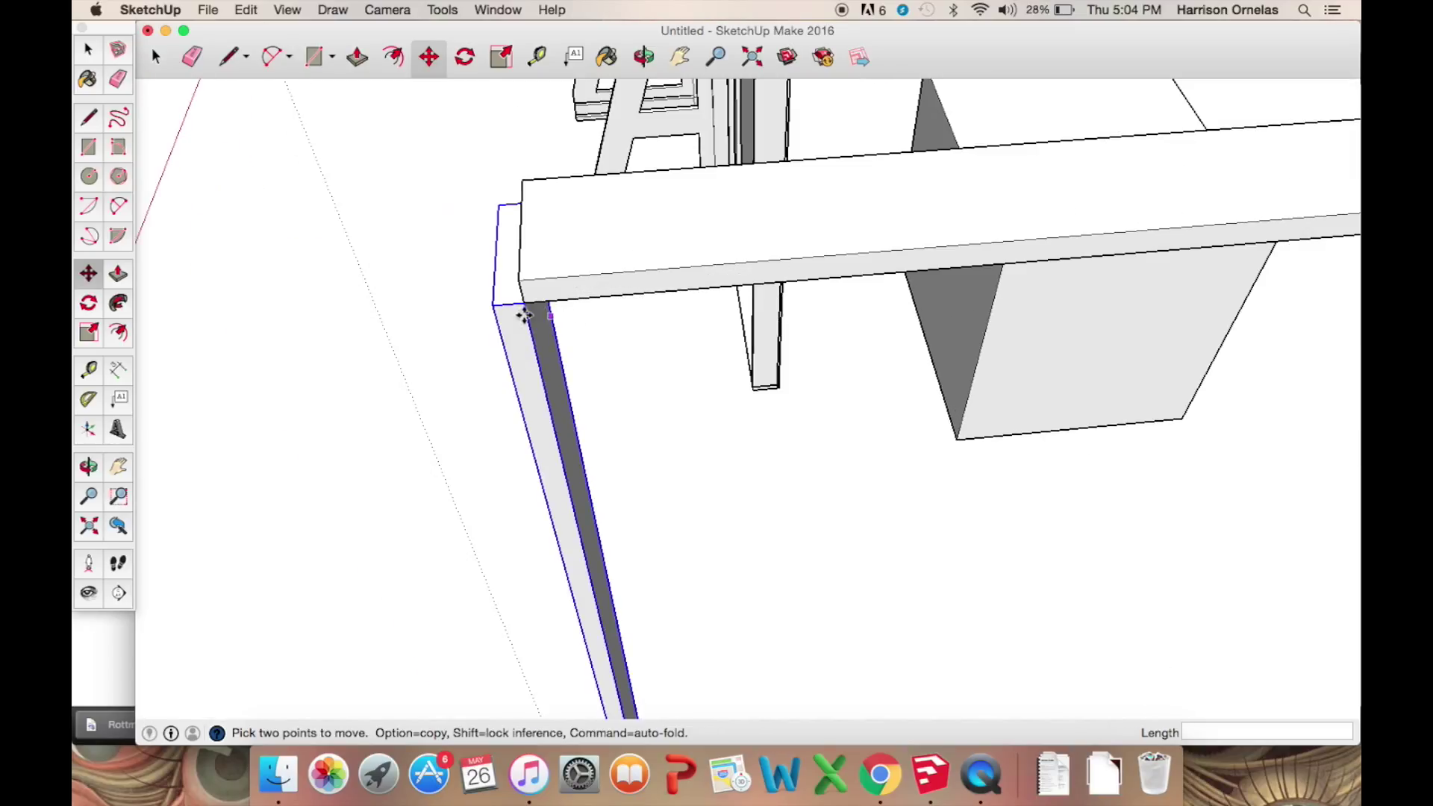
click(504, 302)
click(527, 297)
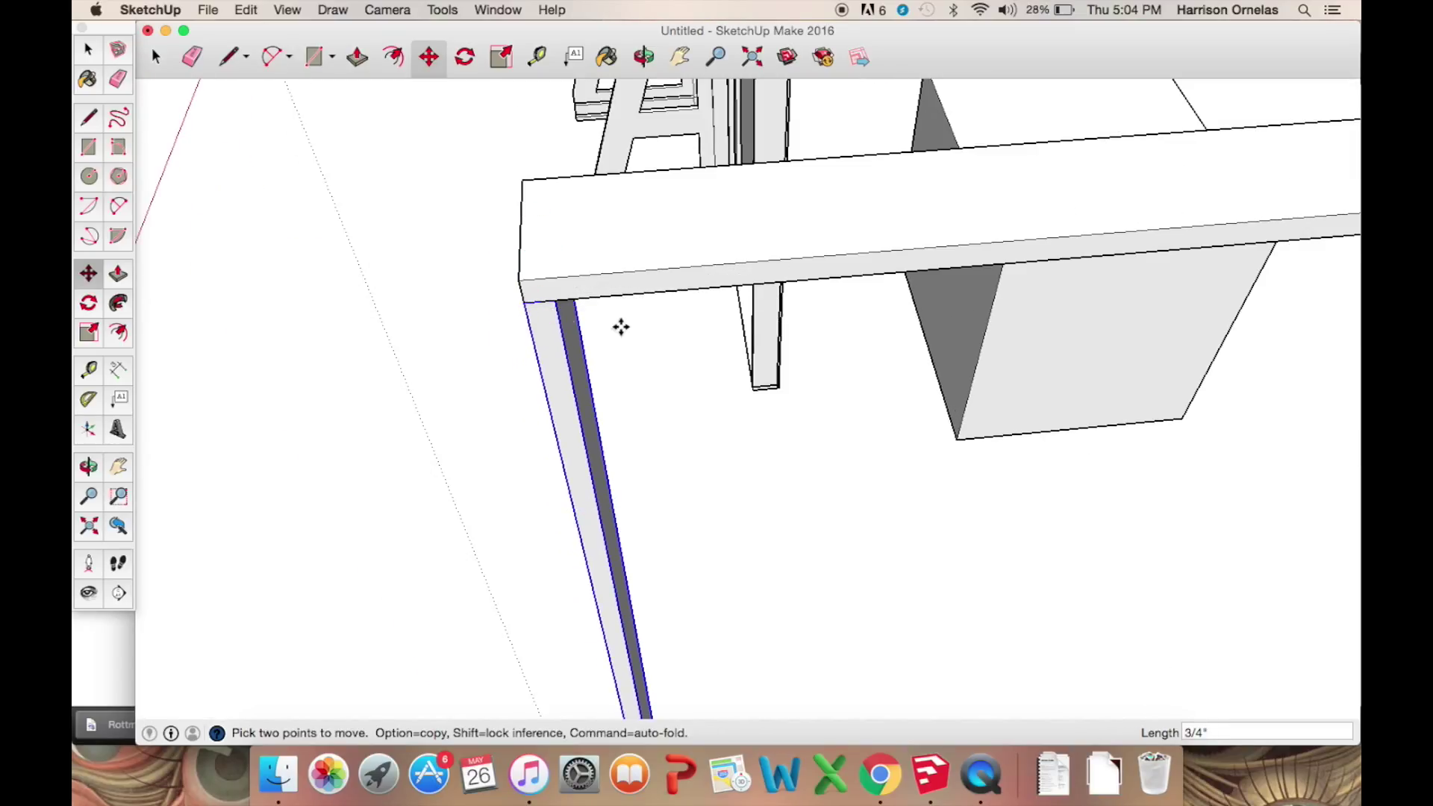
scroll(620, 323, down, 8)
scroll(792, 371, down, 3)
middle_drag(777, 304, 934, 279)
scroll(941, 268, up, 3)
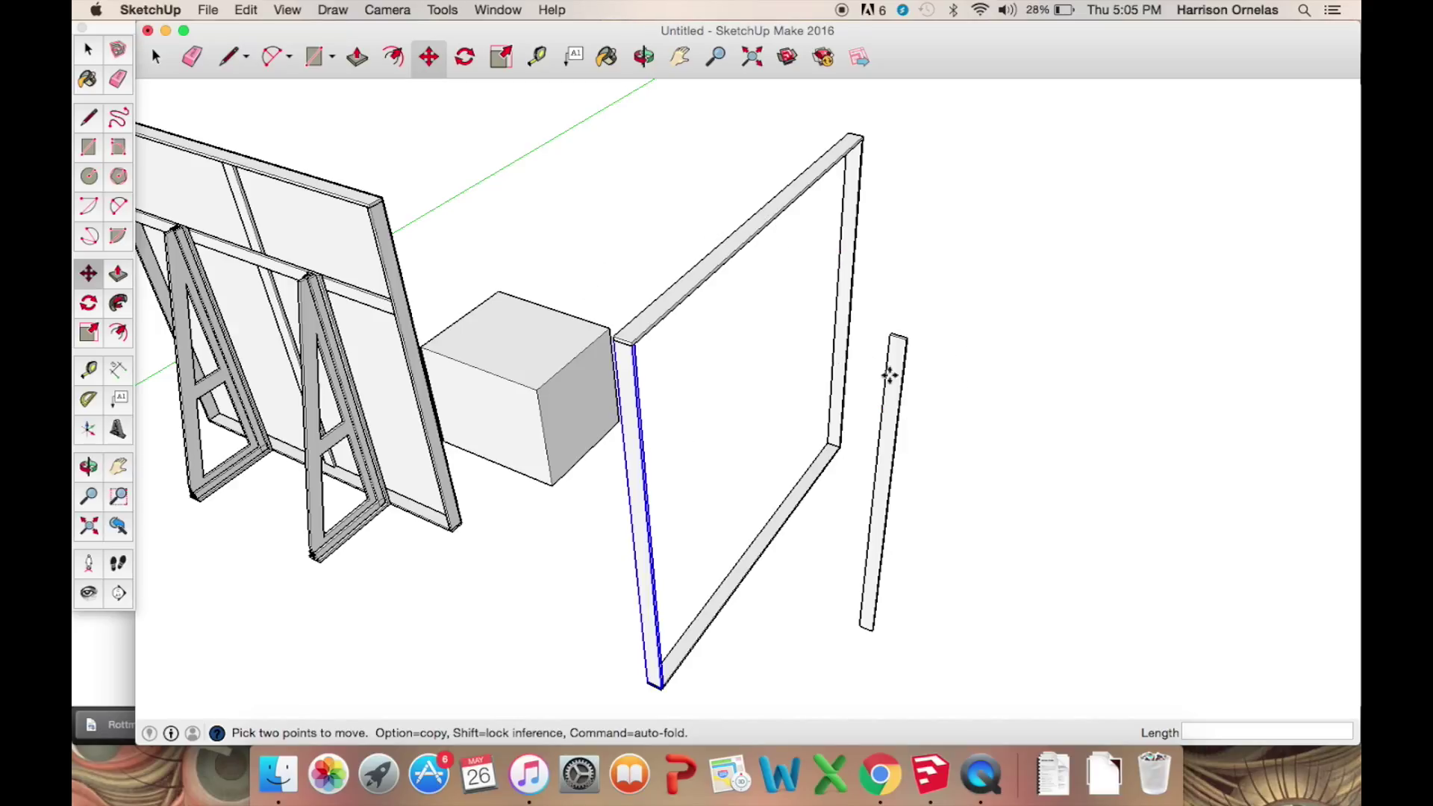
middle_drag(840, 345, 687, 380)
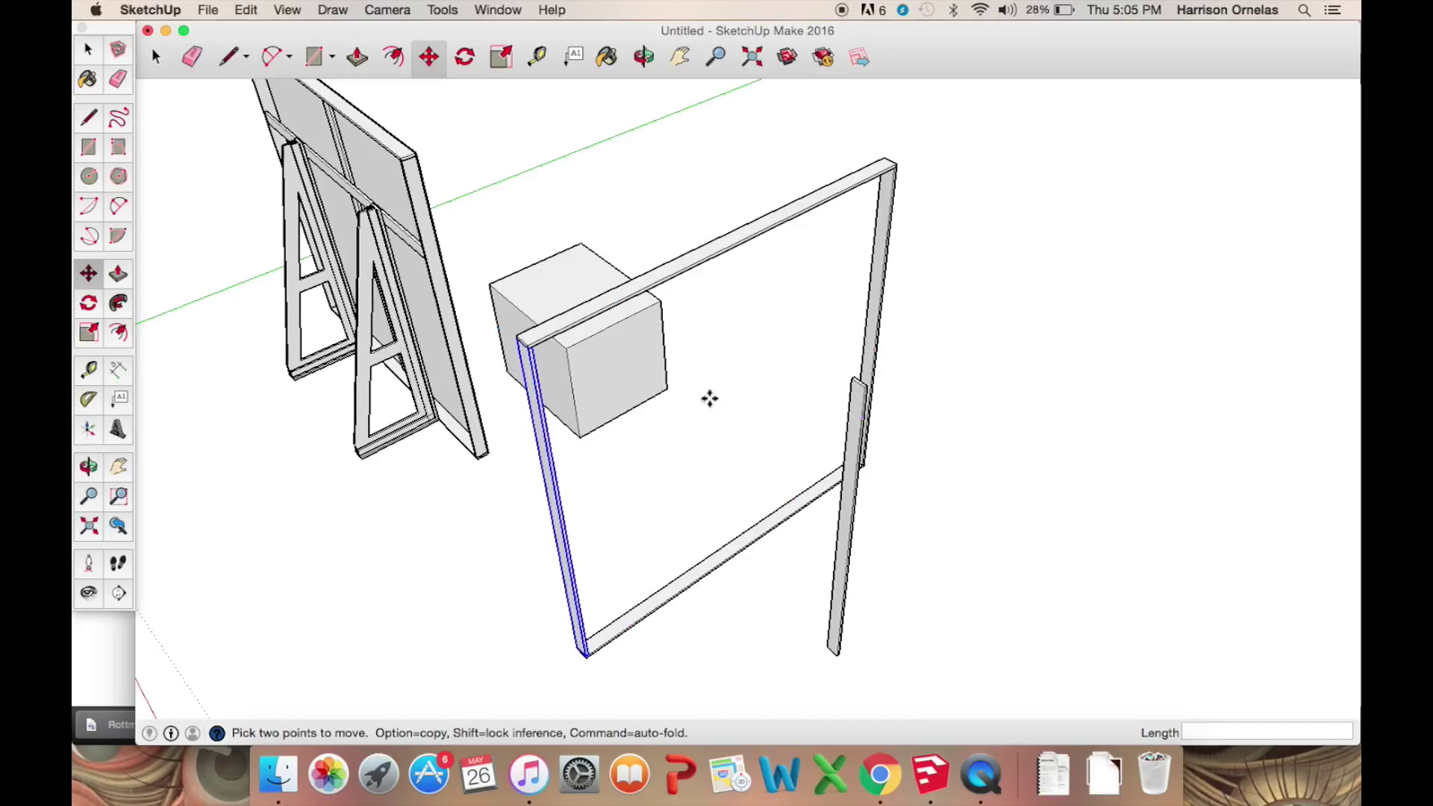
click(88, 51)
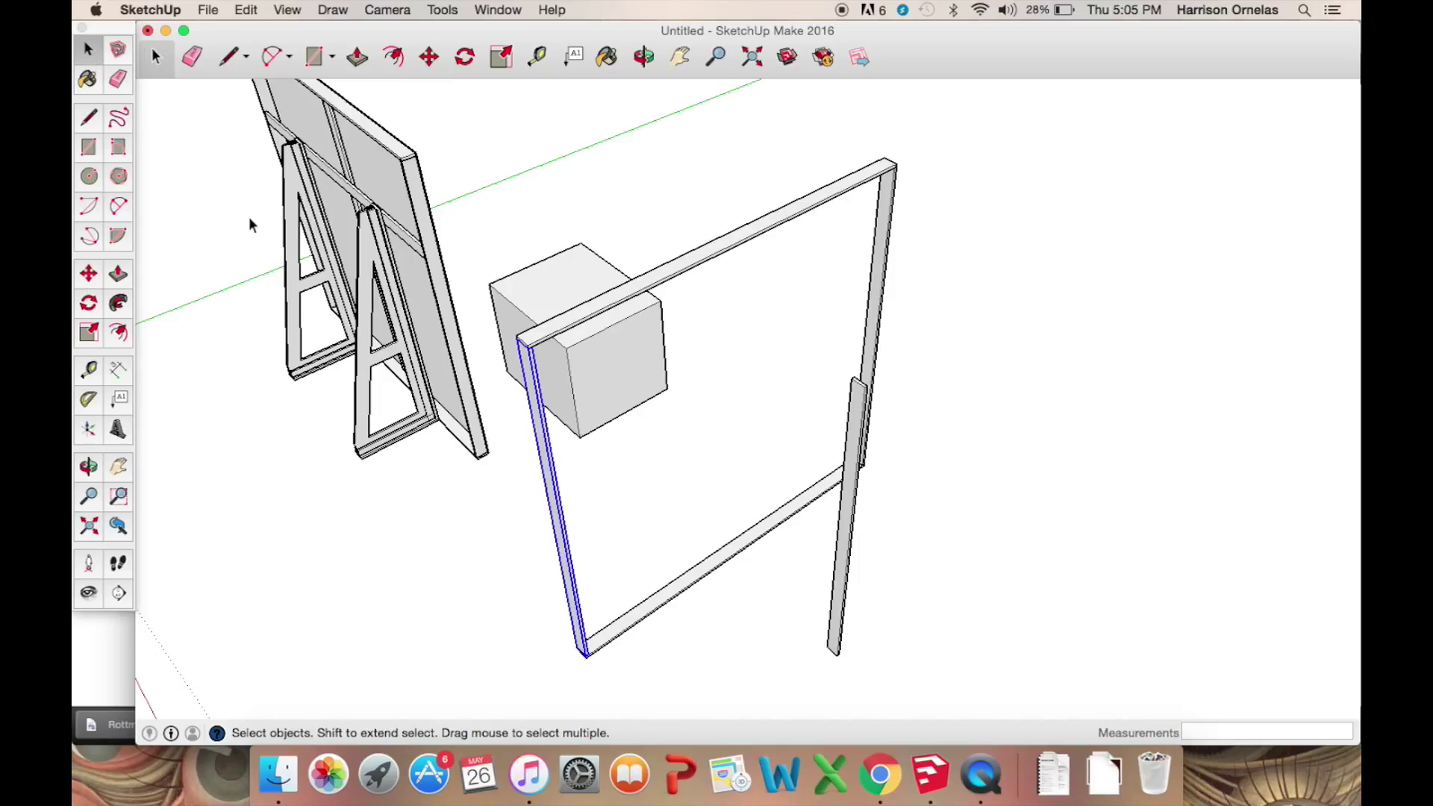
middle_drag(582, 462, 993, 570)
drag(971, 624, 911, 348)
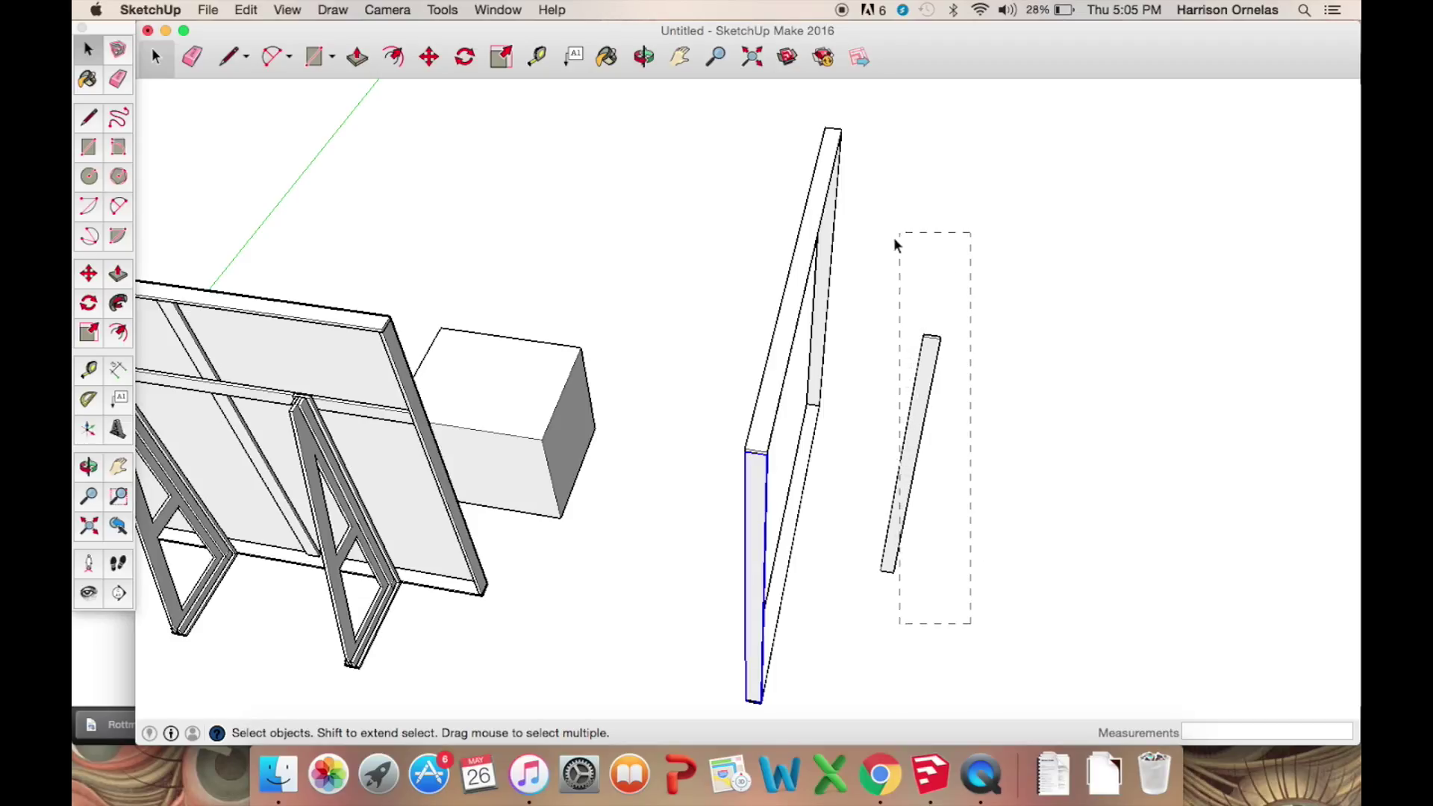
drag(877, 245, 874, 247)
middle_drag(1021, 425, 616, 468)
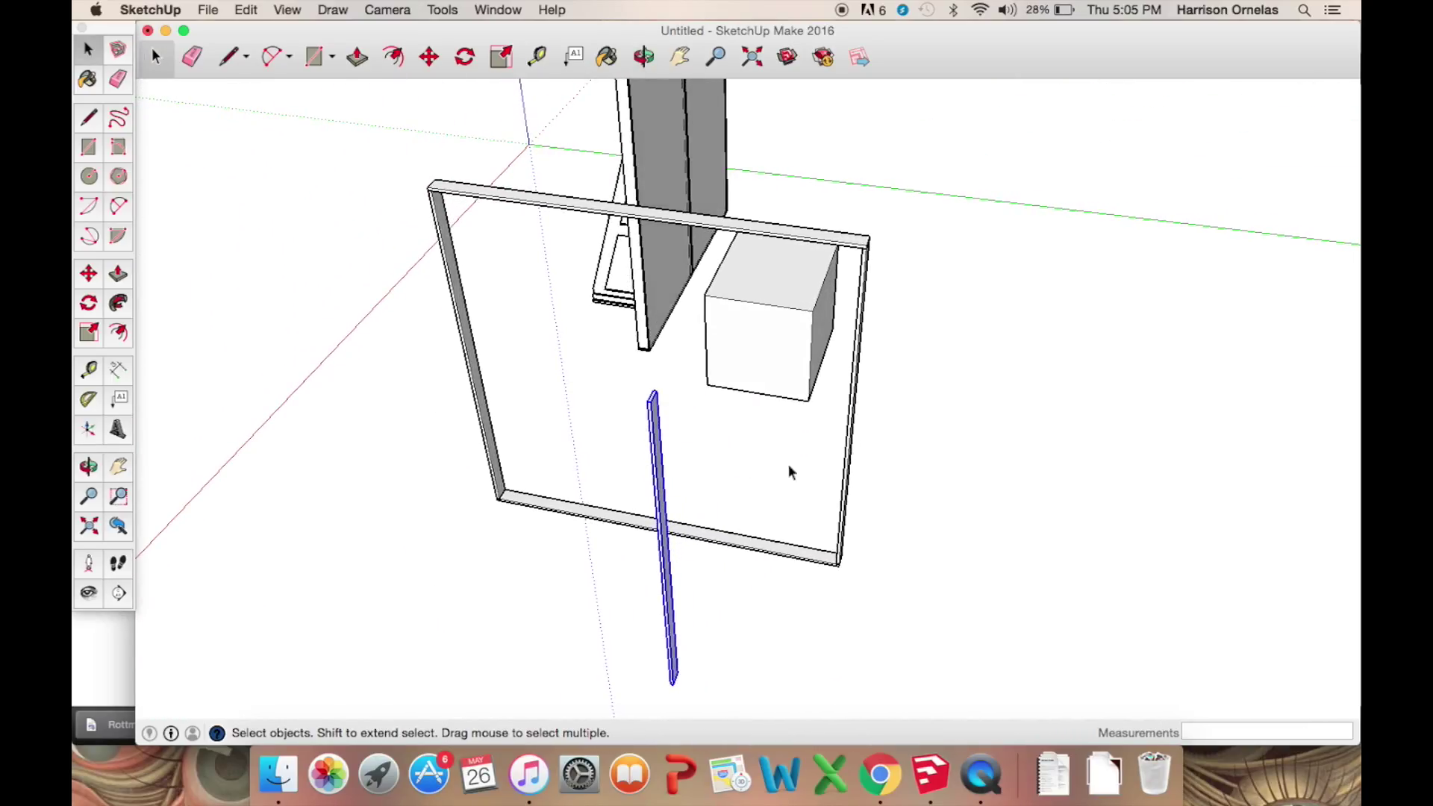
middle_drag(796, 465, 630, 468)
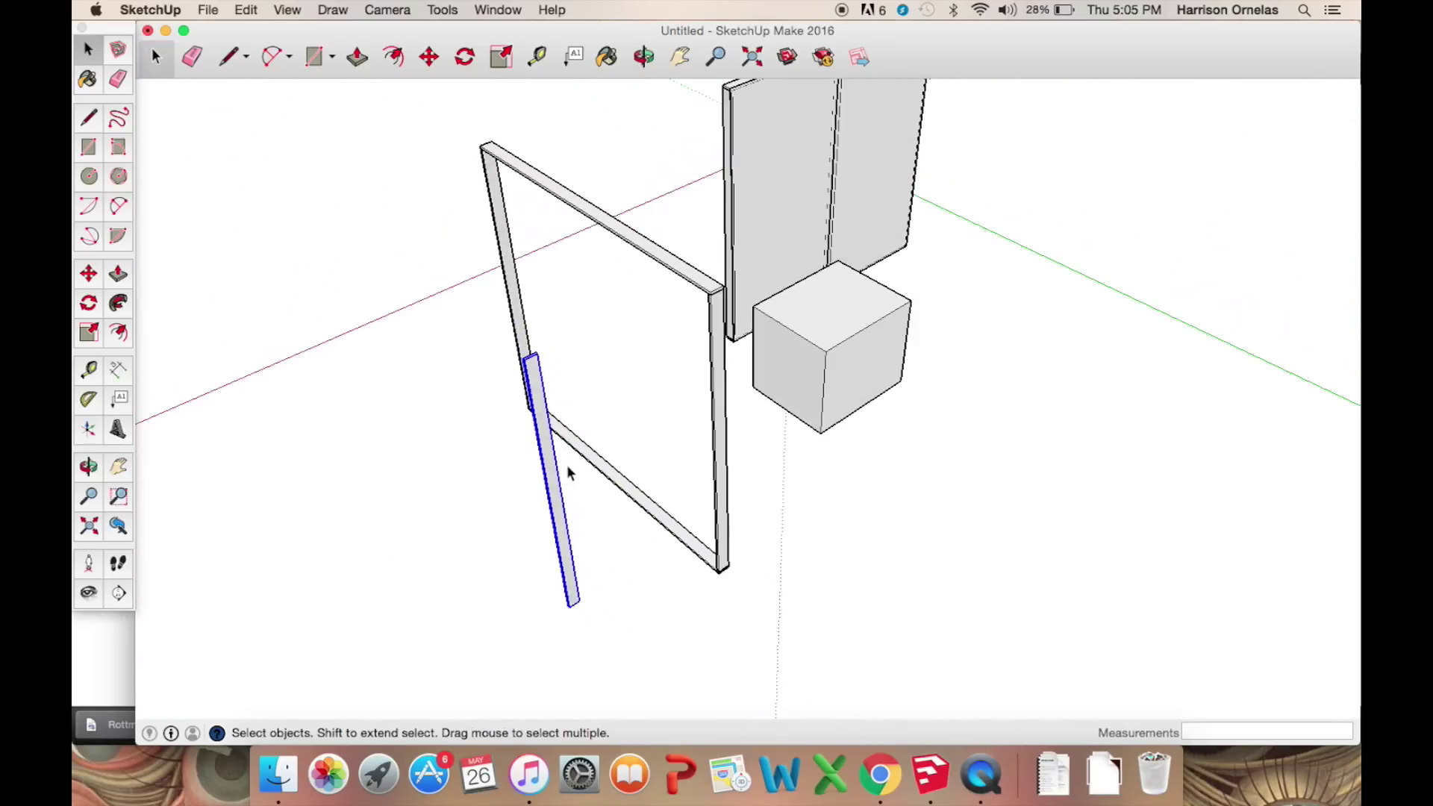
middle_drag(567, 470, 798, 482)
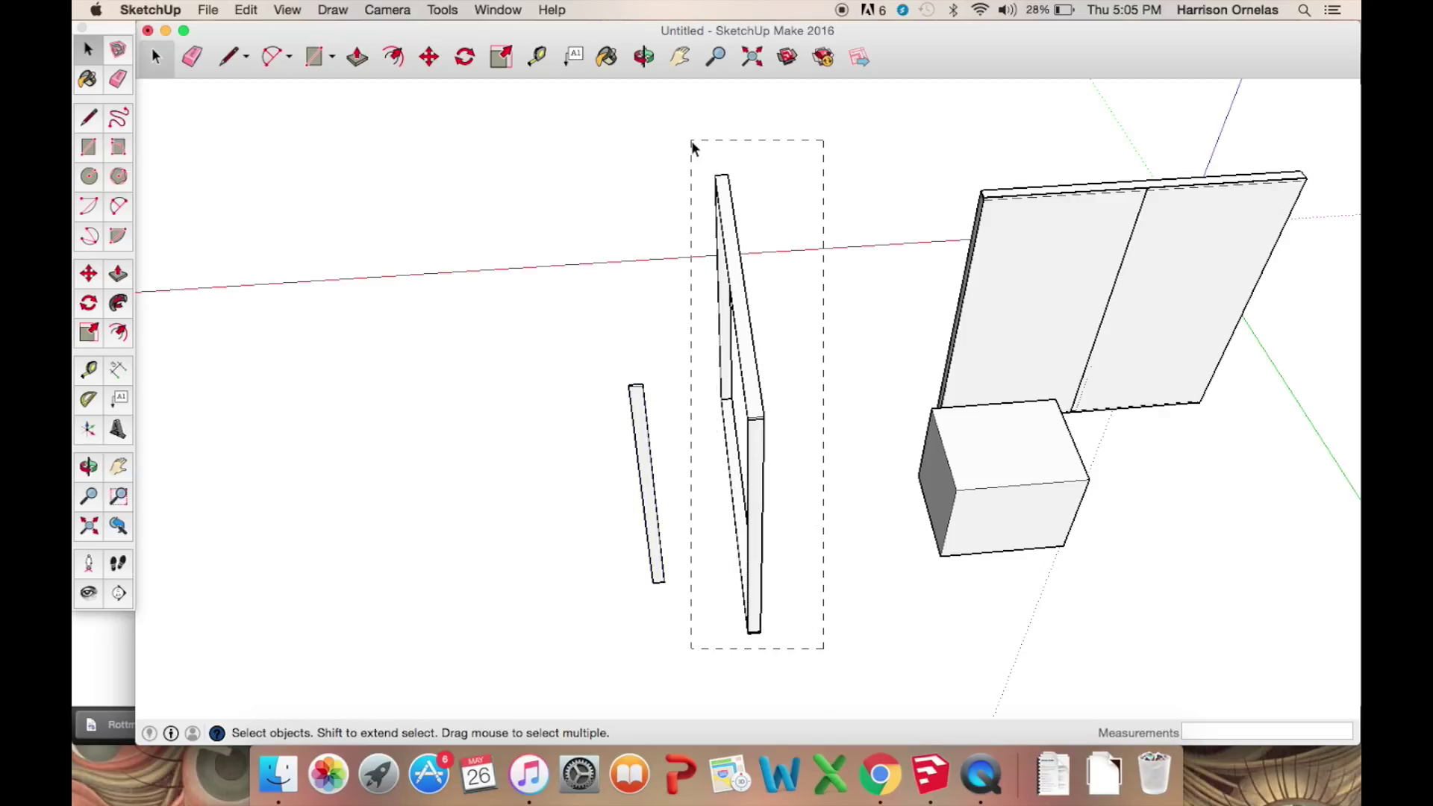
drag(693, 148, 692, 143)
middle_drag(670, 282, 834, 289)
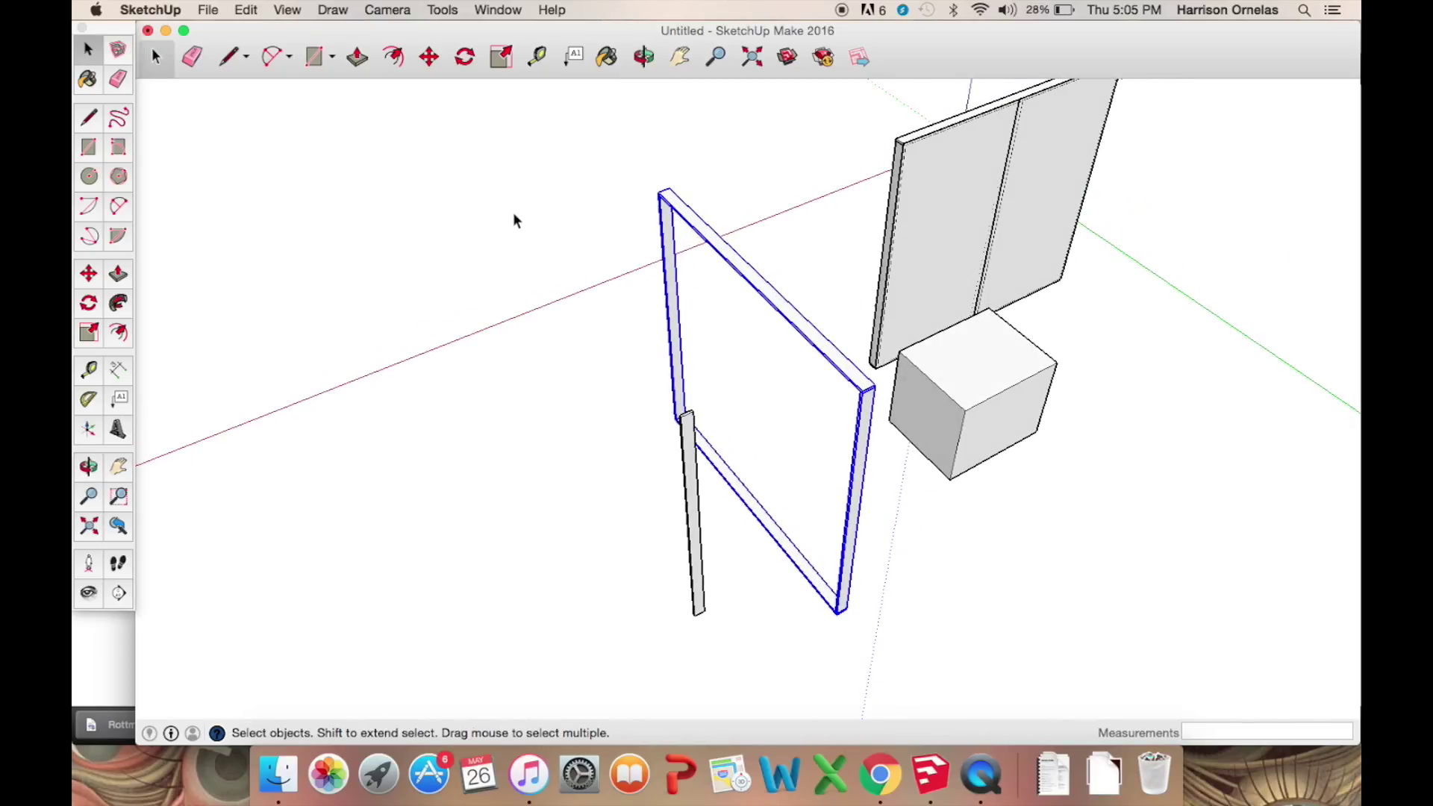
Group the four frame boards with Edit > Make Group and confirm the frame is a group.
click(246, 9)
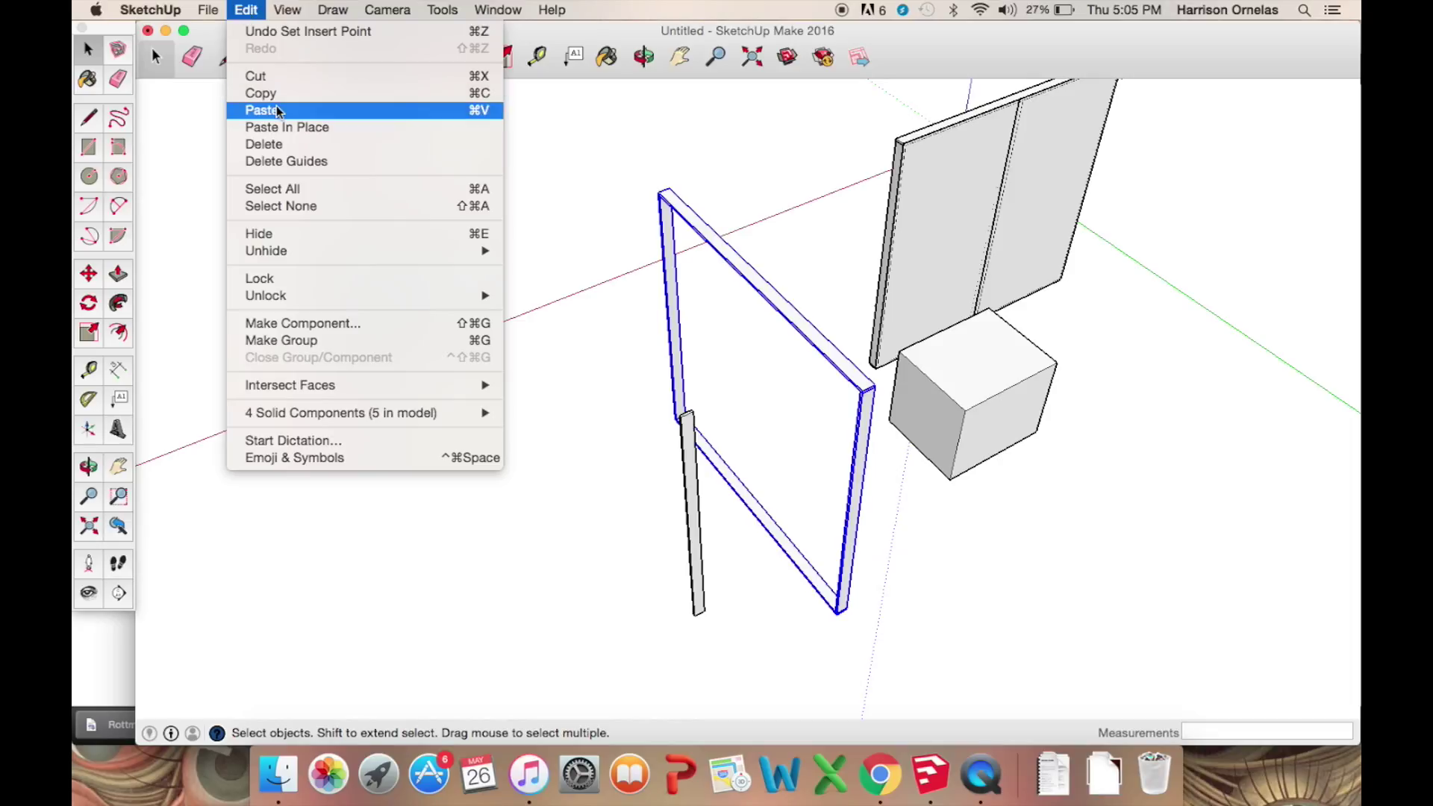
click(376, 341)
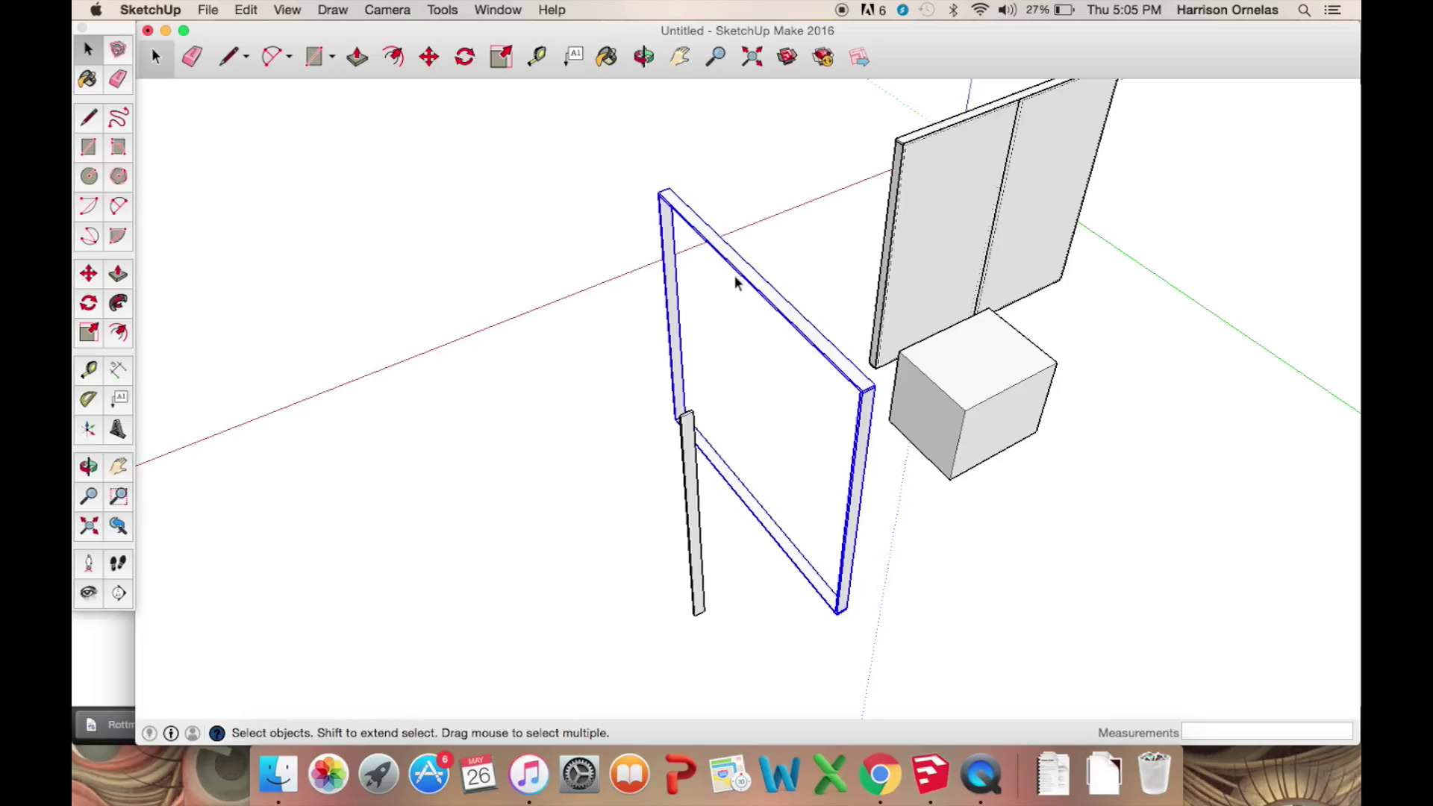
click(681, 281)
right_click(673, 285)
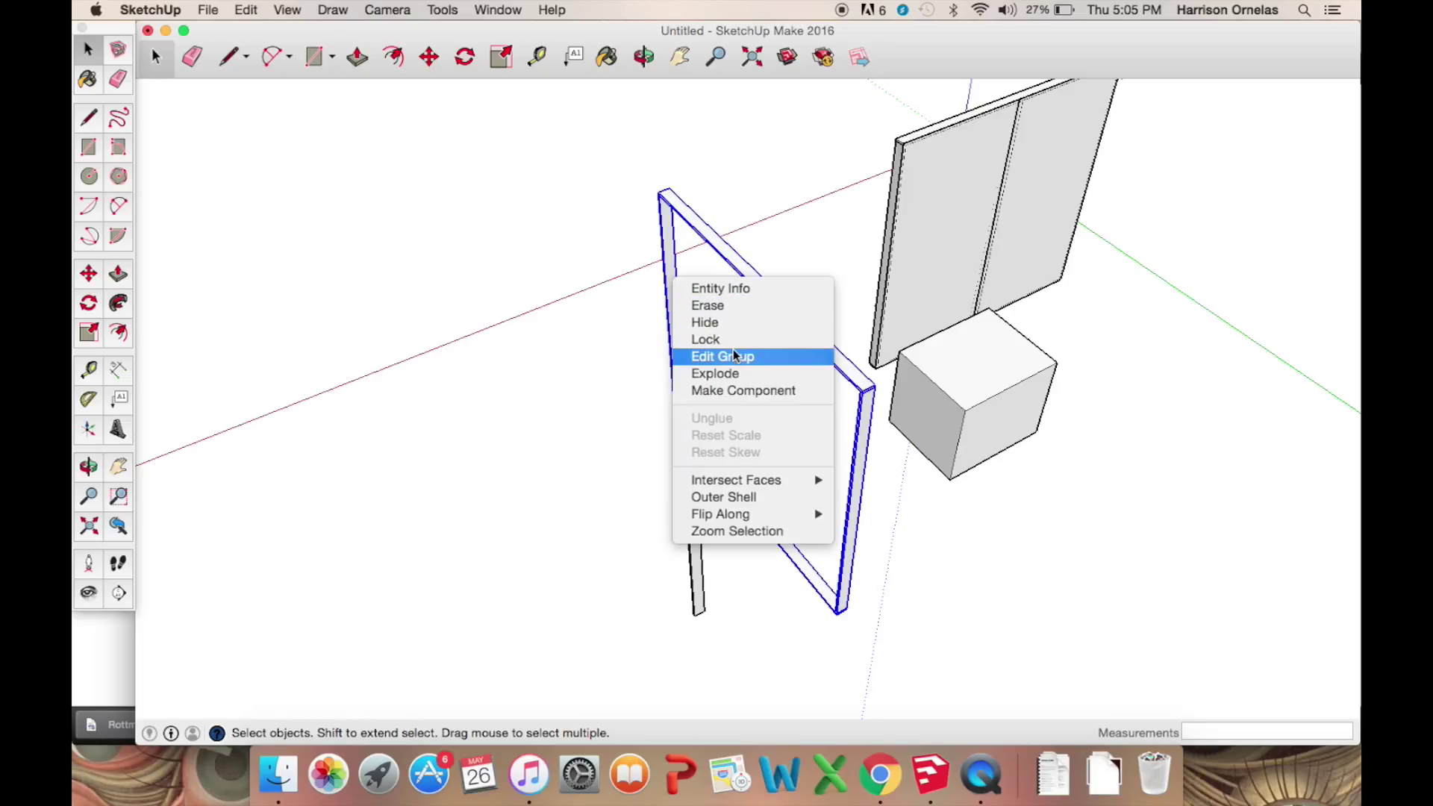
click(617, 265)
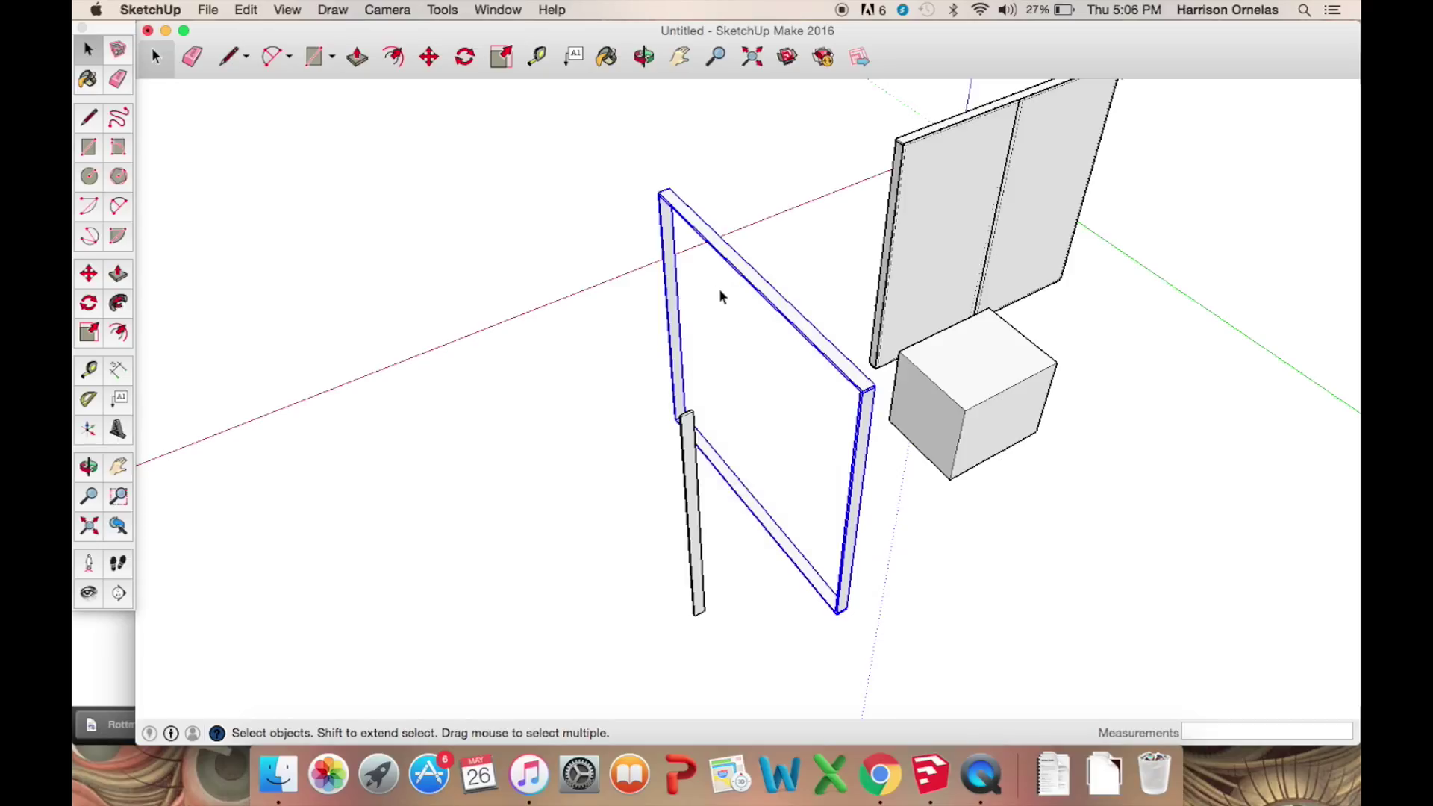
Move the grouped frame left, clear of the loose vertical board.
click(87, 274)
click(763, 580)
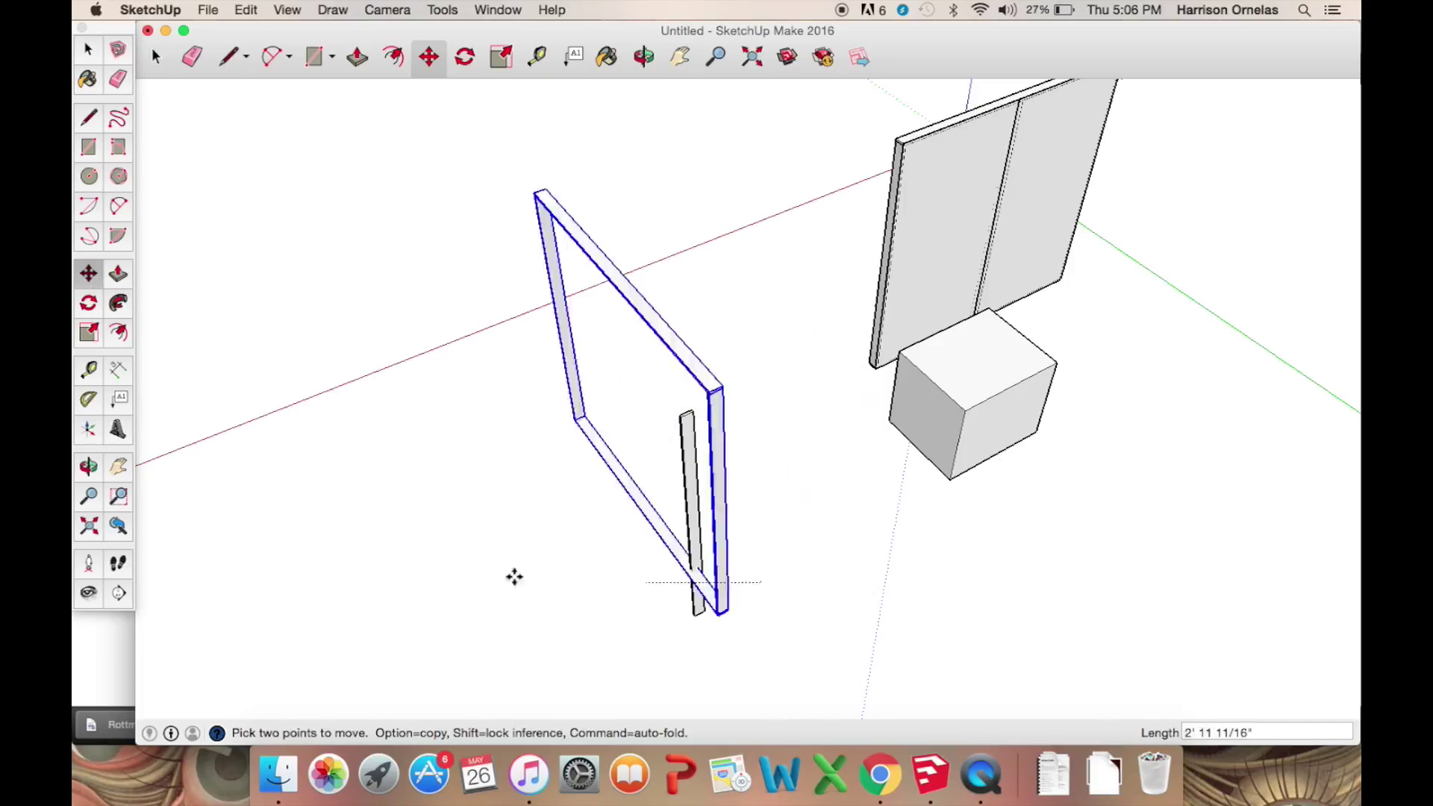
scroll(486, 573, down, 3)
middle_drag(506, 586, 656, 439)
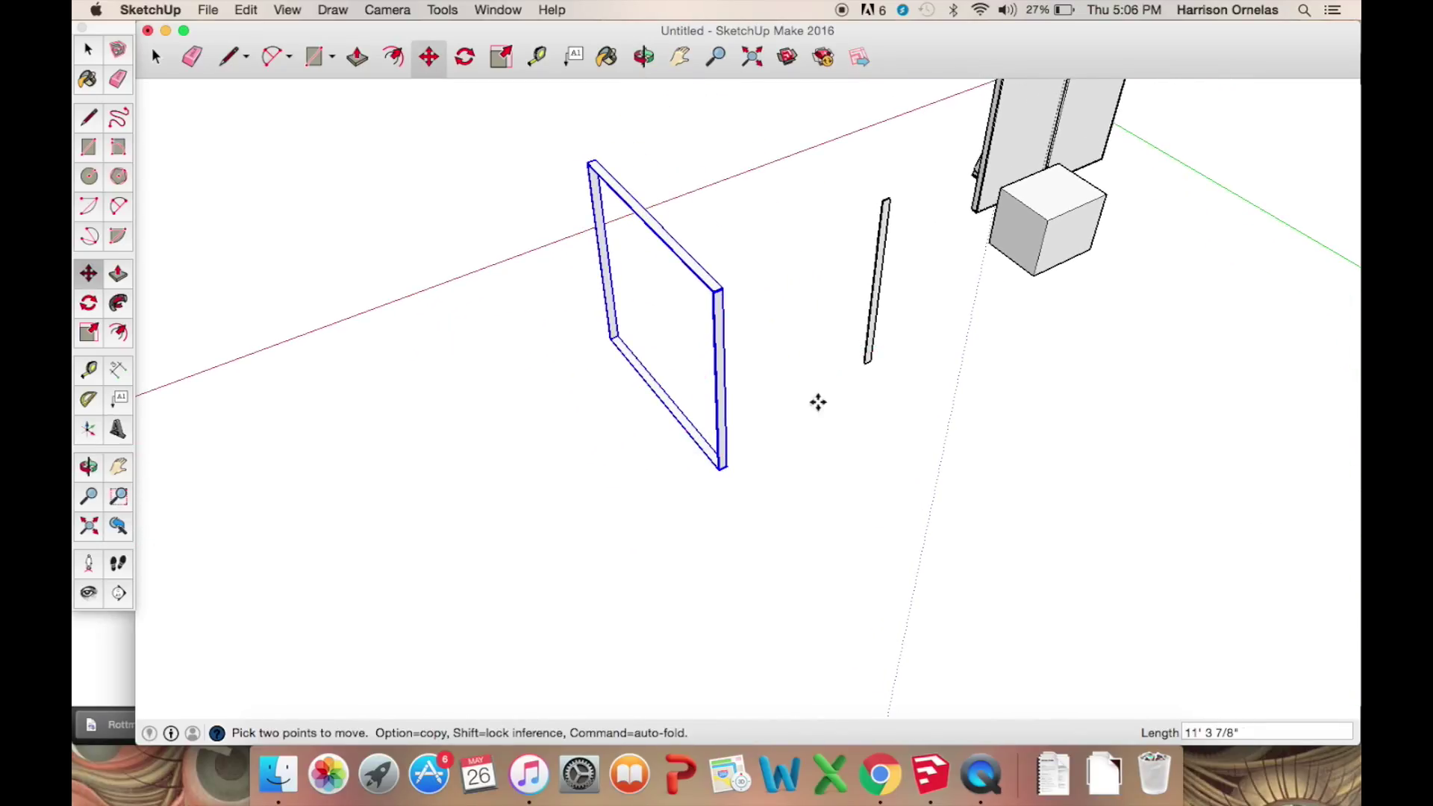
scroll(866, 385, up, 2)
scroll(859, 329, up, 3)
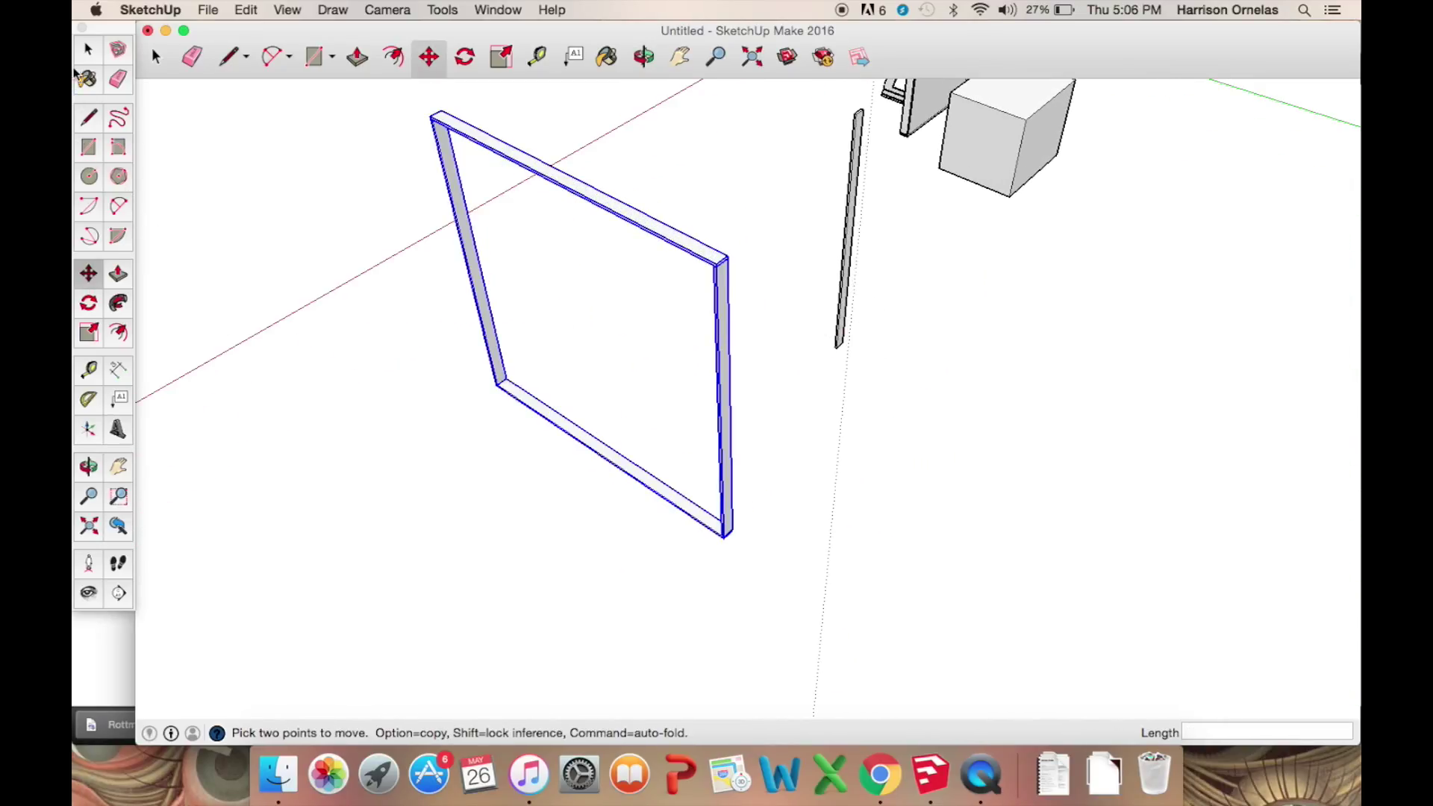
Select the whole grouped frame and view it from another angle.
click(88, 49)
click(865, 401)
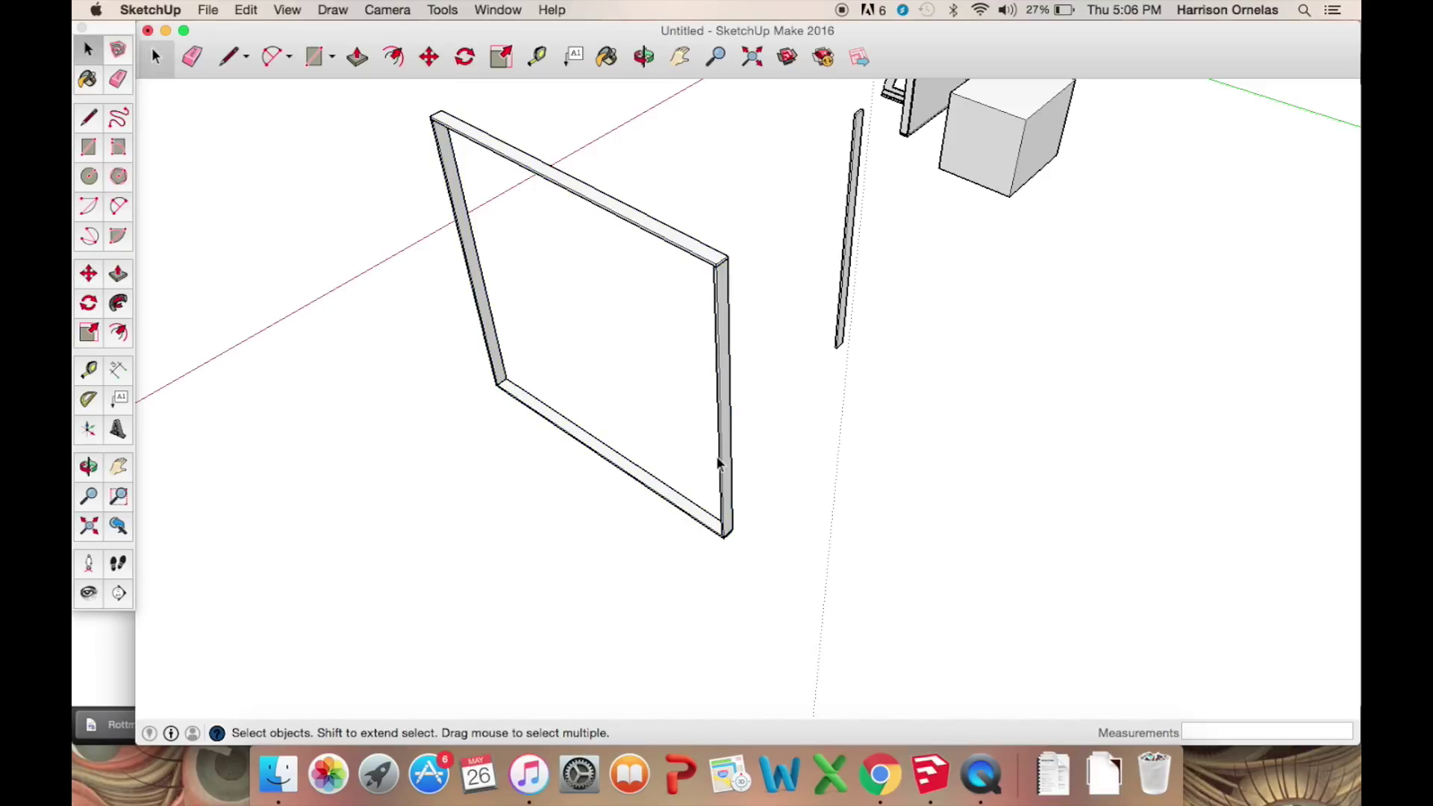
triple_click(719, 458)
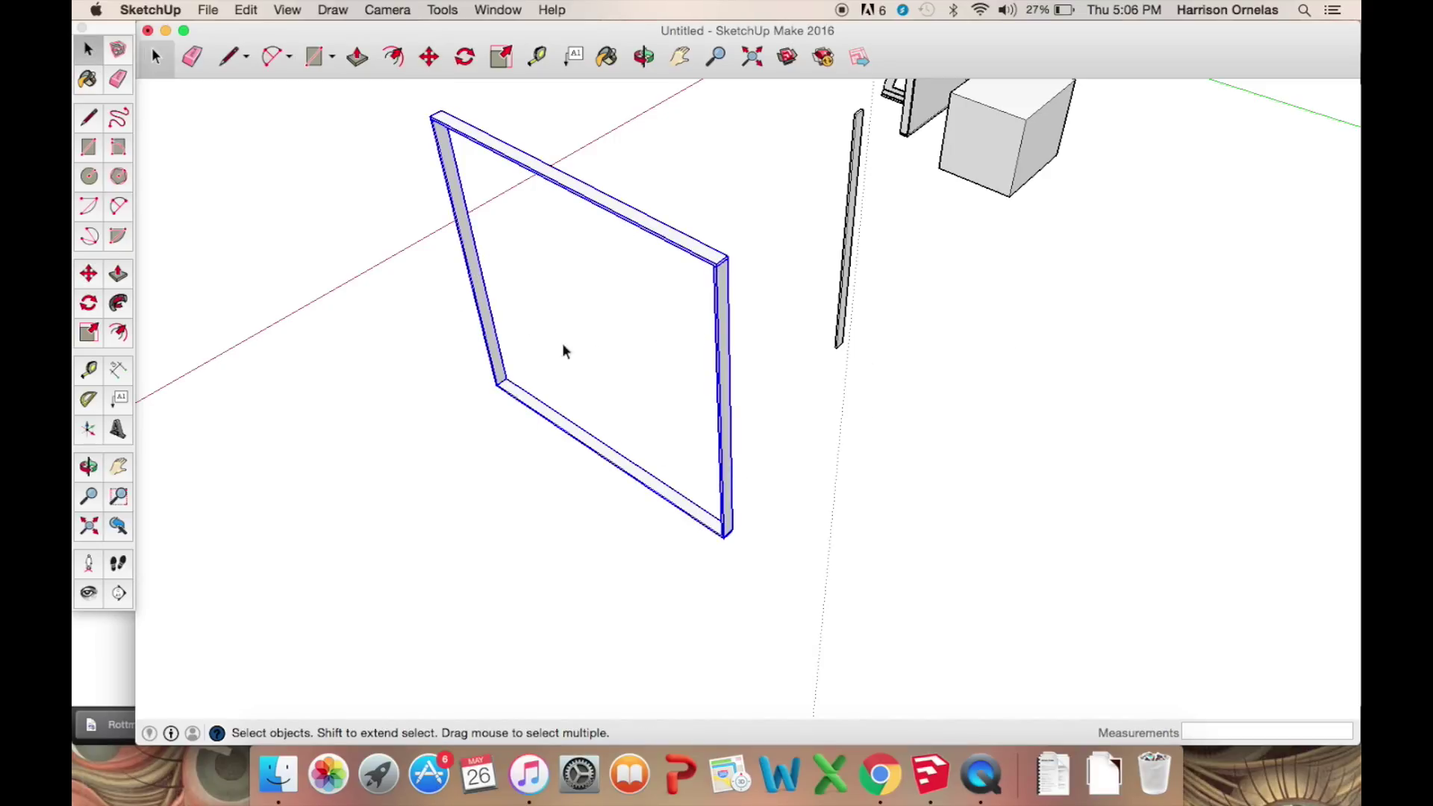
click(818, 382)
triple_click(727, 374)
middle_drag(617, 201, 681, 254)
Cancel an accidental copy of the frame and select the loose vertical board.
click(877, 352)
click(841, 295)
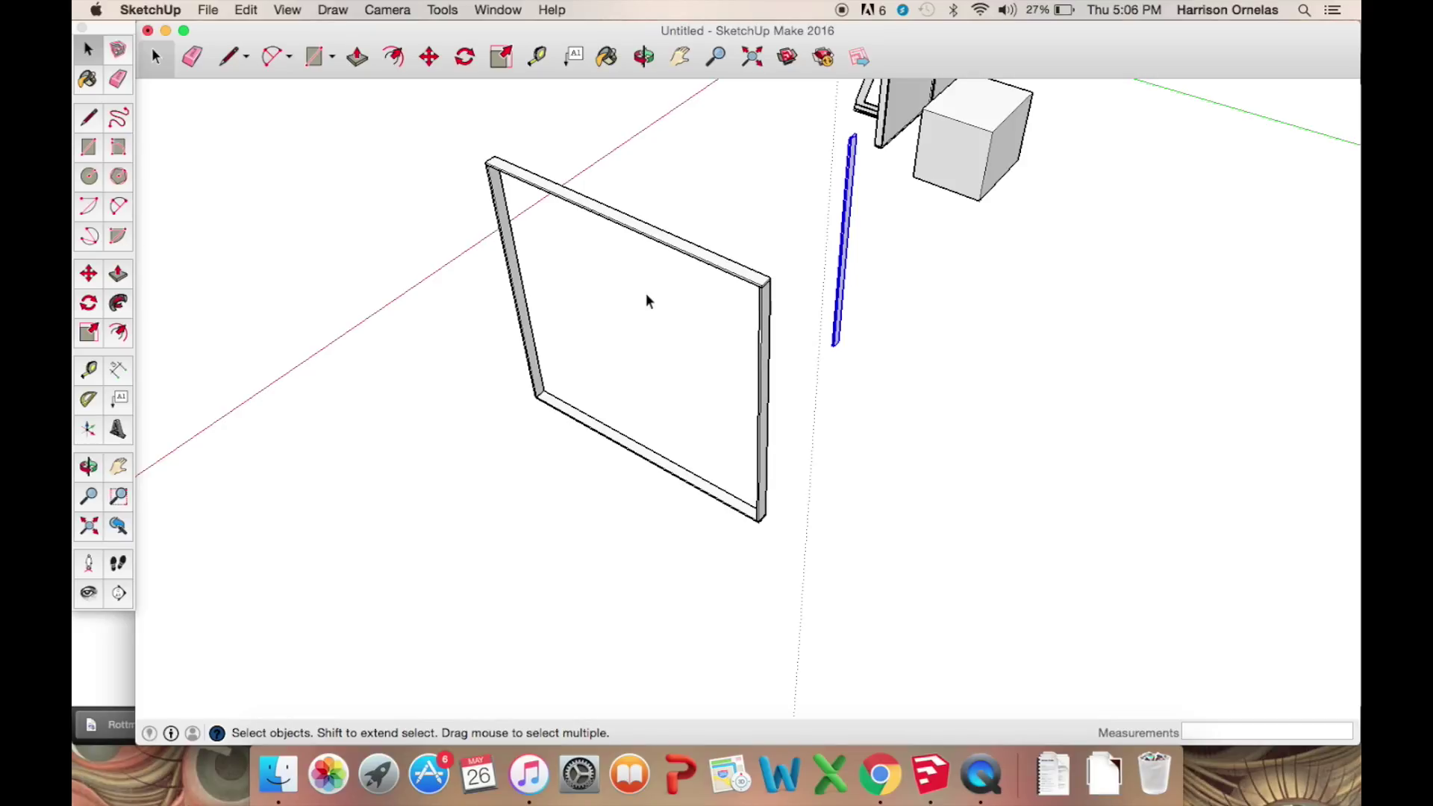
triple_click(663, 246)
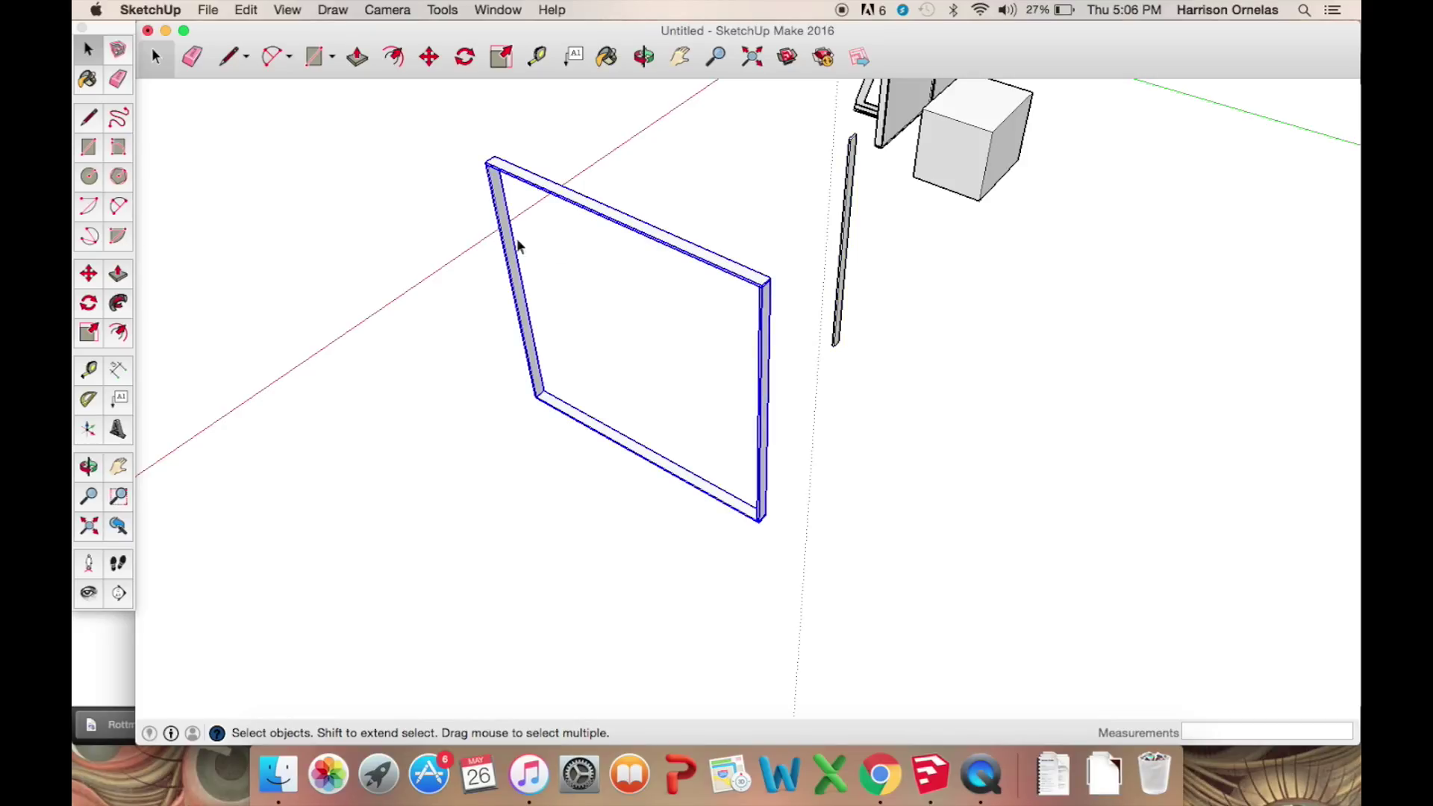
click(89, 274)
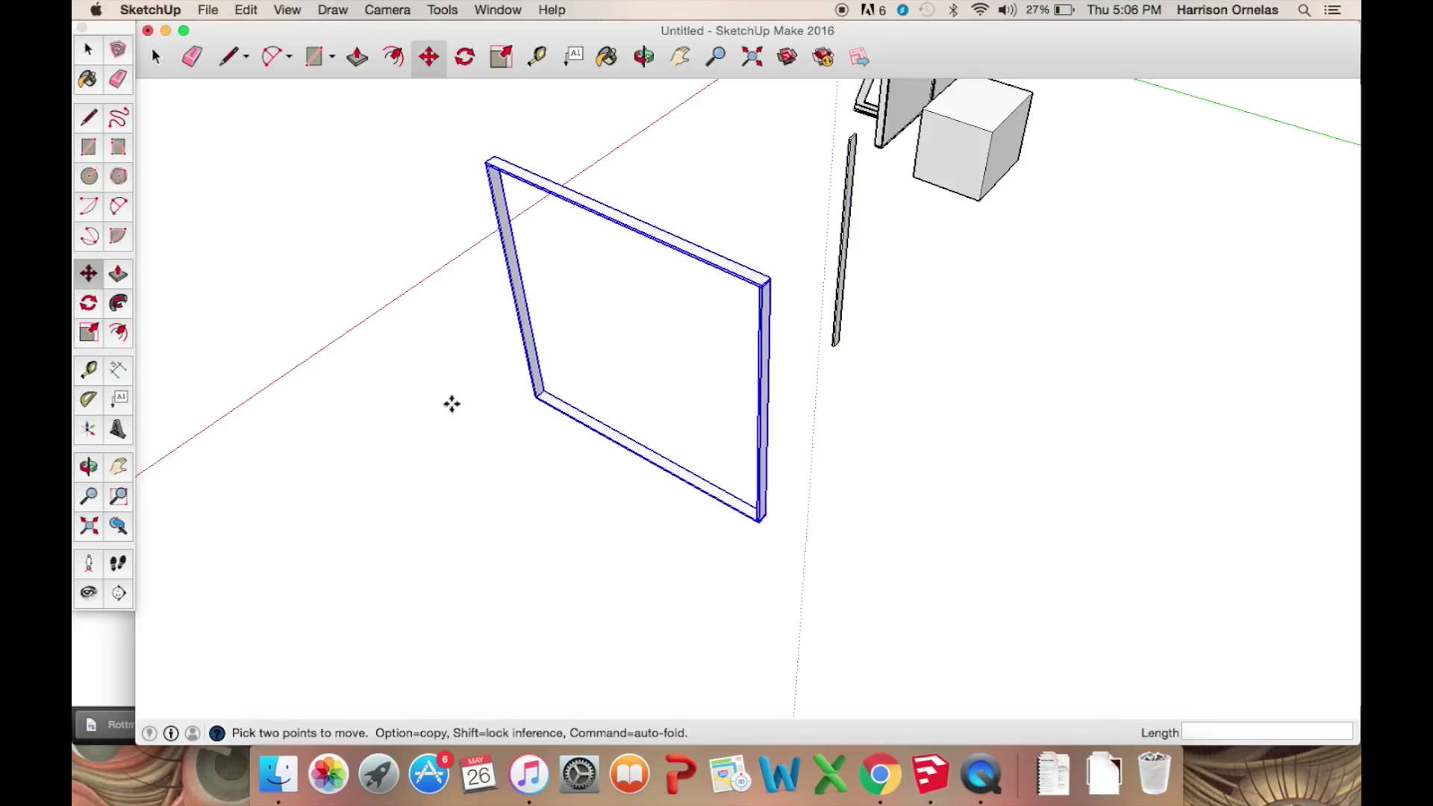
alt+click(534, 395)
key(Escape)
click(88, 49)
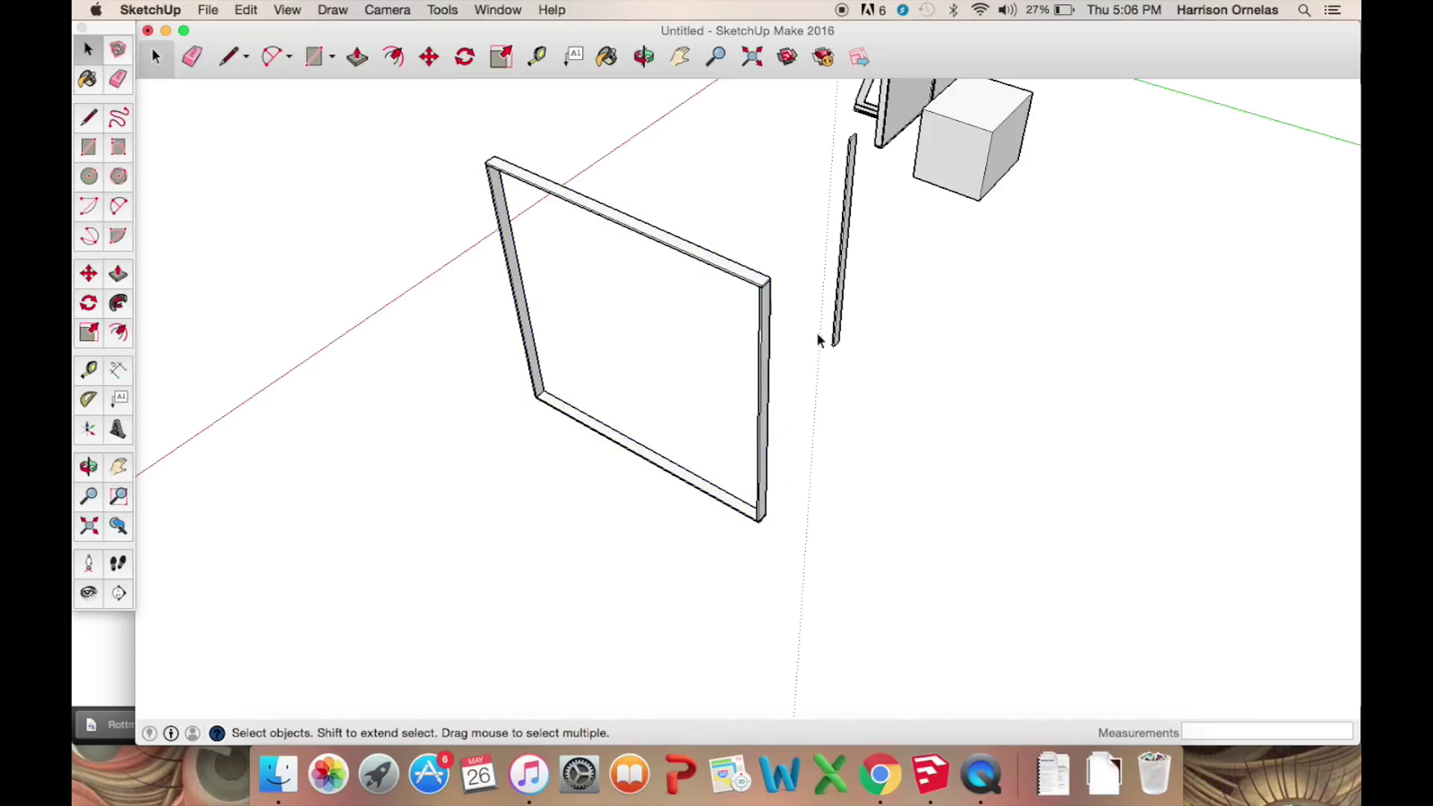
click(835, 348)
Stand the loose board on the bottom rail's midpoint as the centre stile.
click(88, 274)
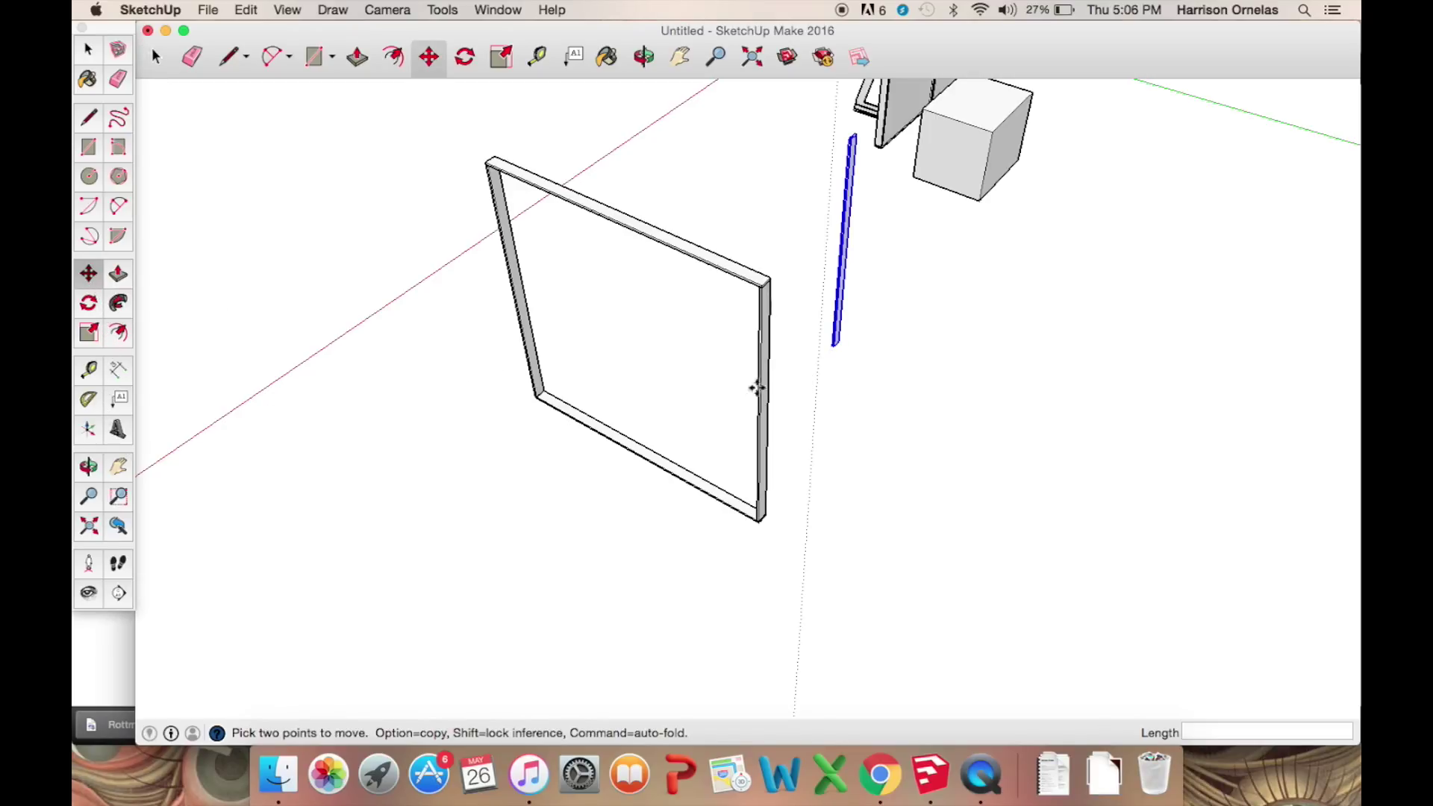
click(835, 348)
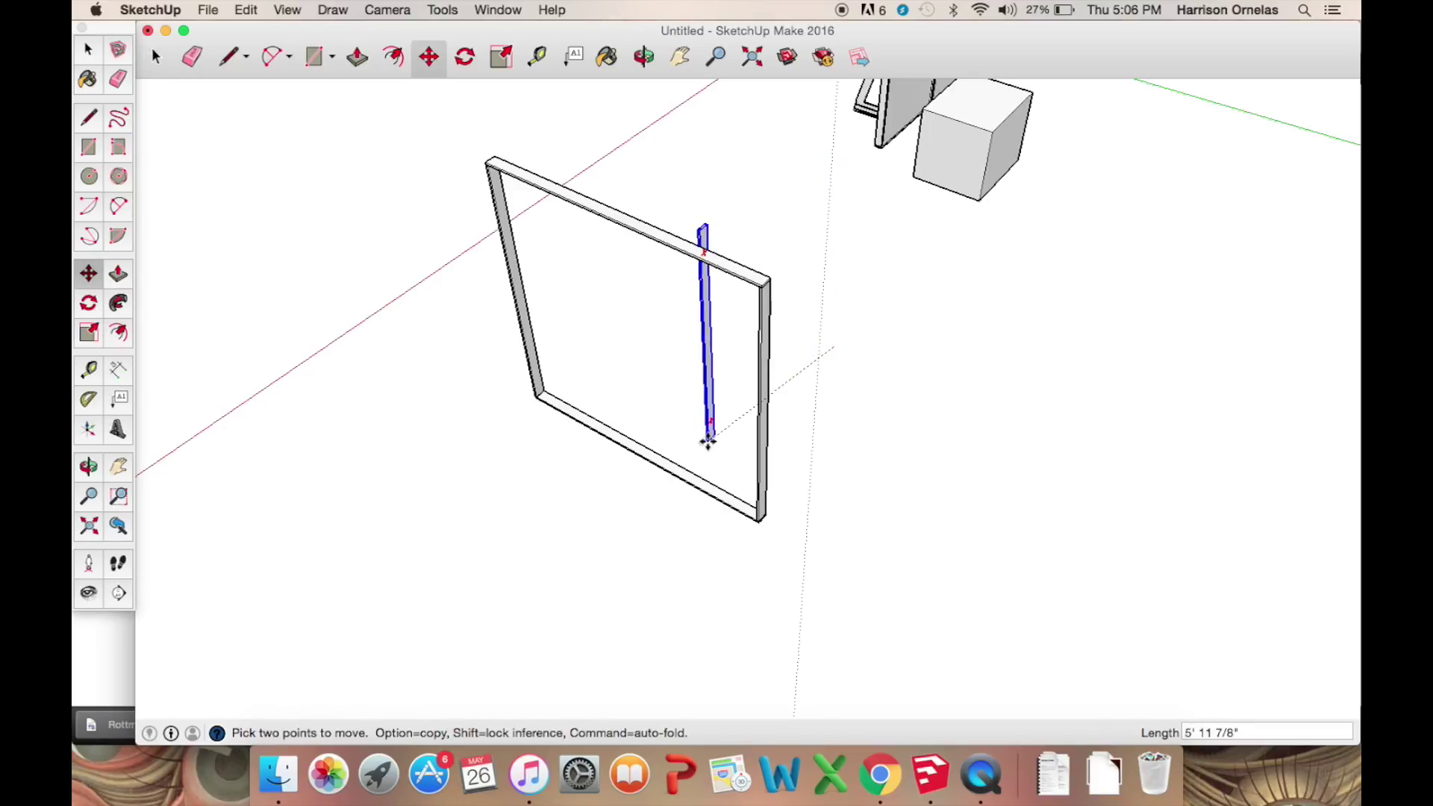
click(634, 458)
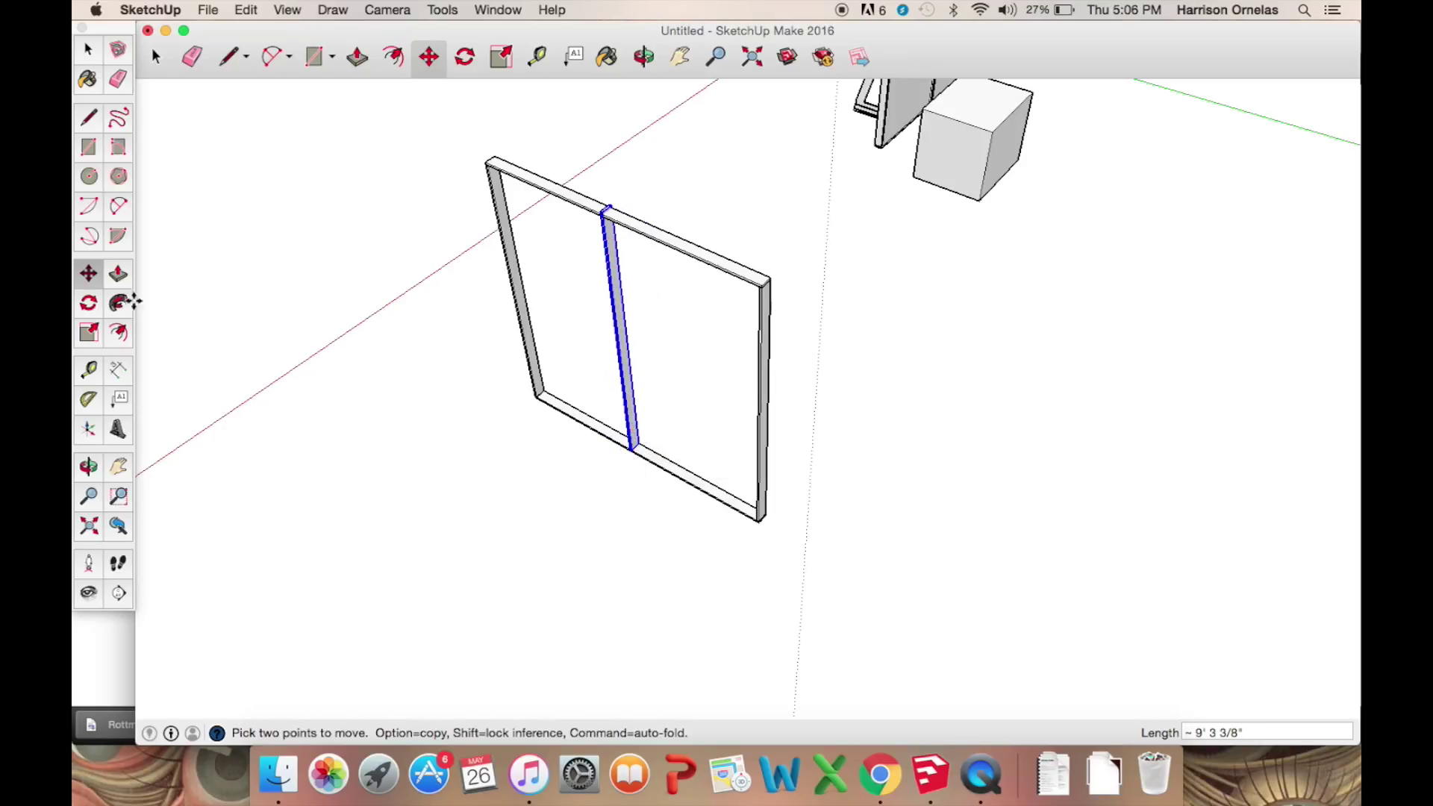
Zoom to the stile's top and start turning it -180° with the Move tool's rotate grip.
click(89, 305)
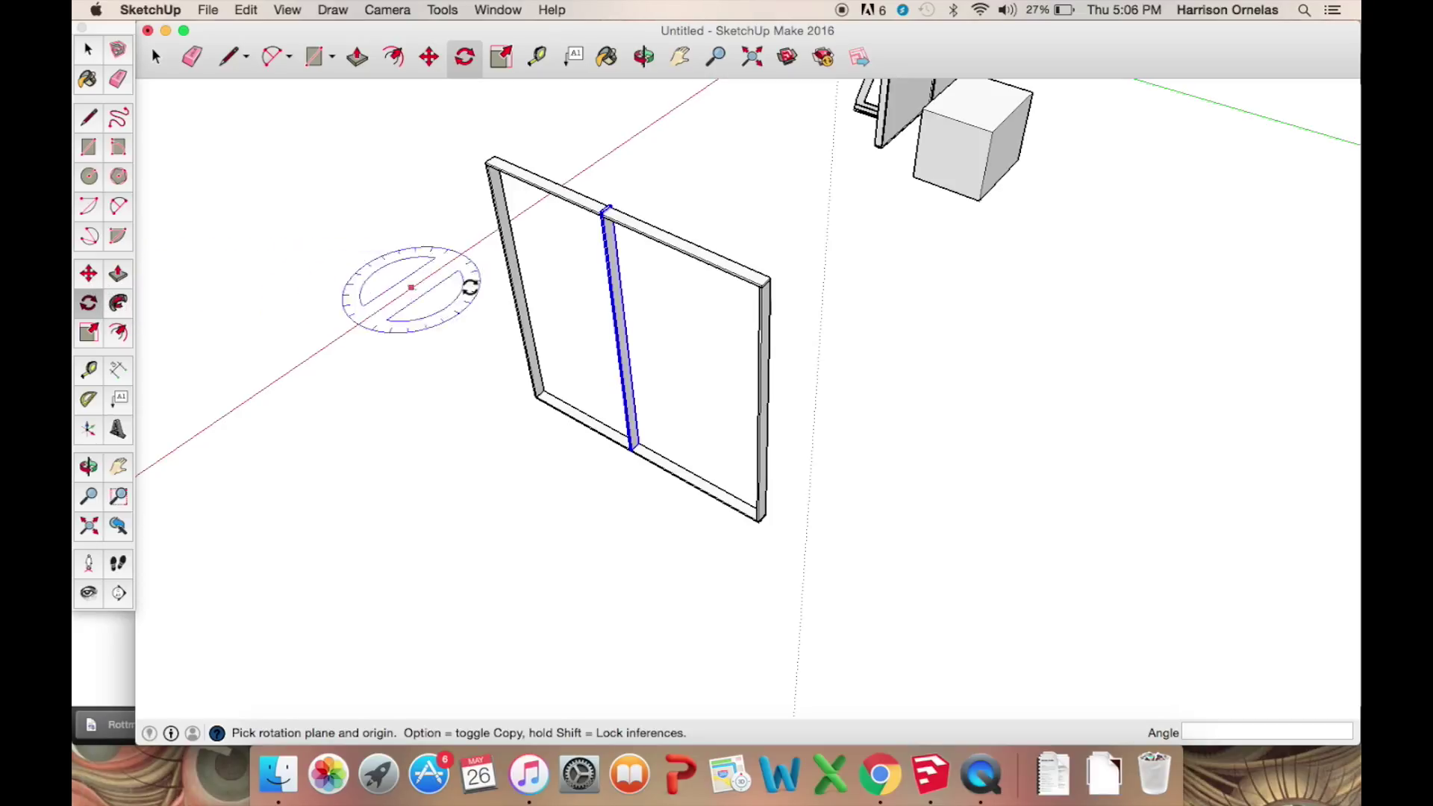
scroll(620, 213, up, 3)
middle_drag(630, 199, 595, 237)
scroll(595, 236, up, 5)
click(89, 50)
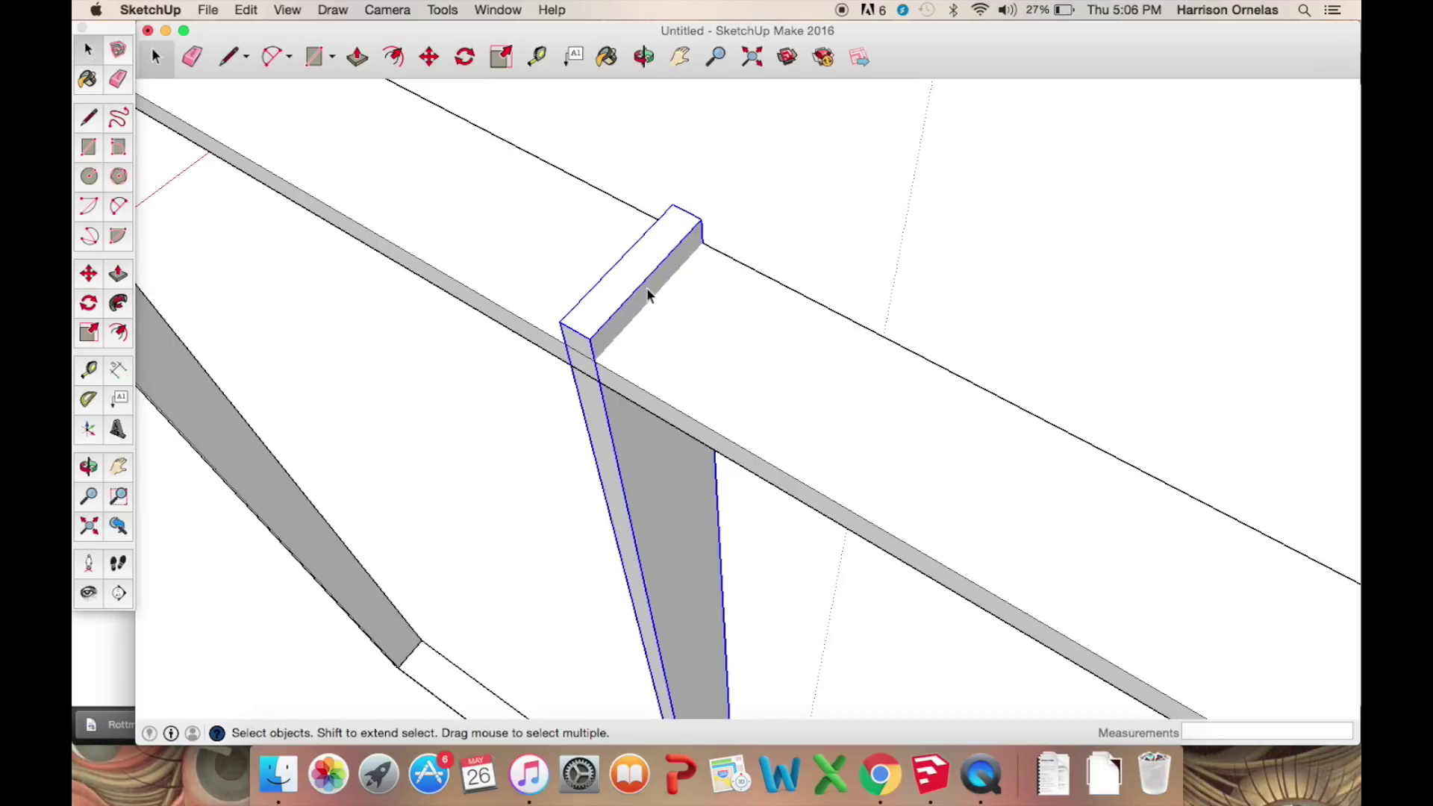
click(88, 273)
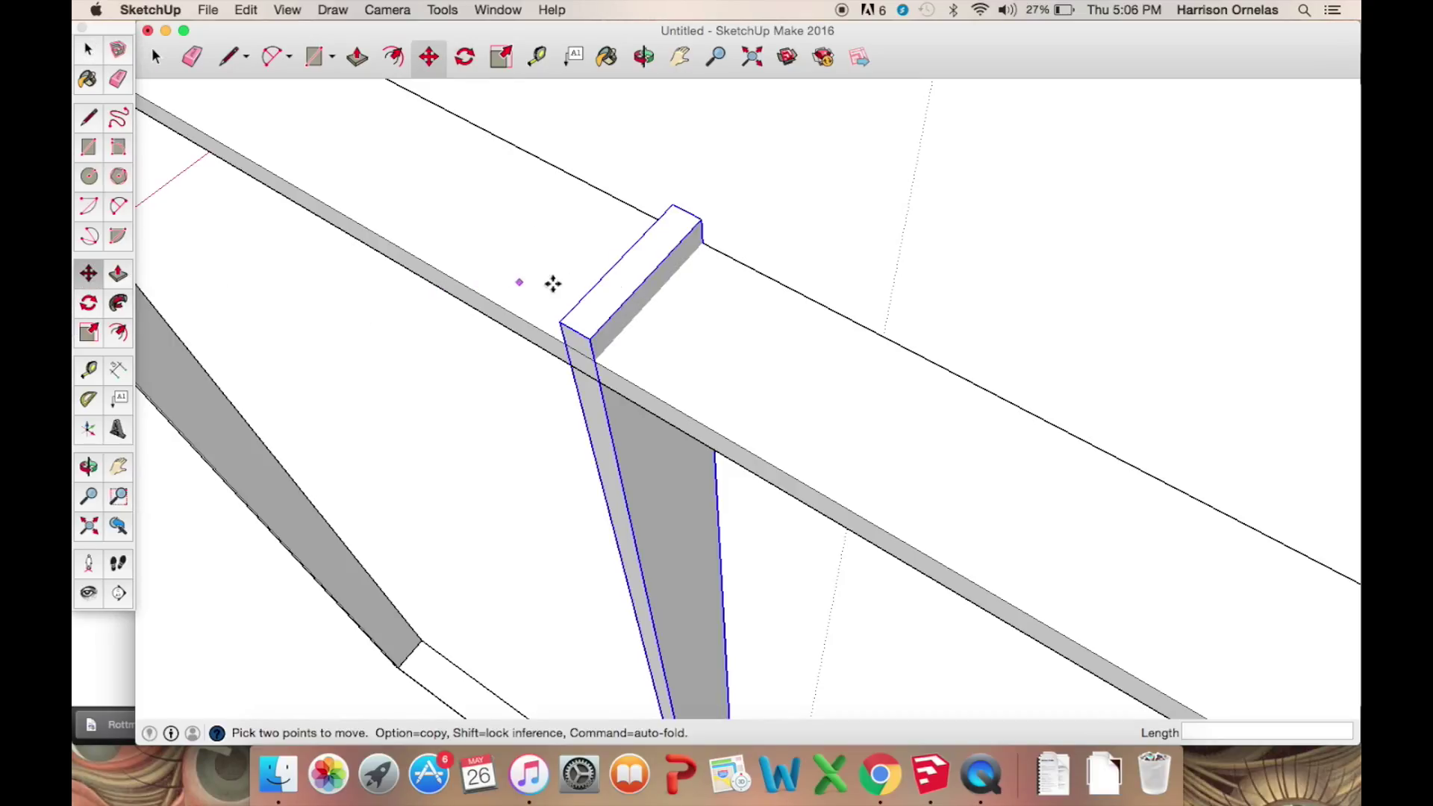
mouse_move(642, 276)
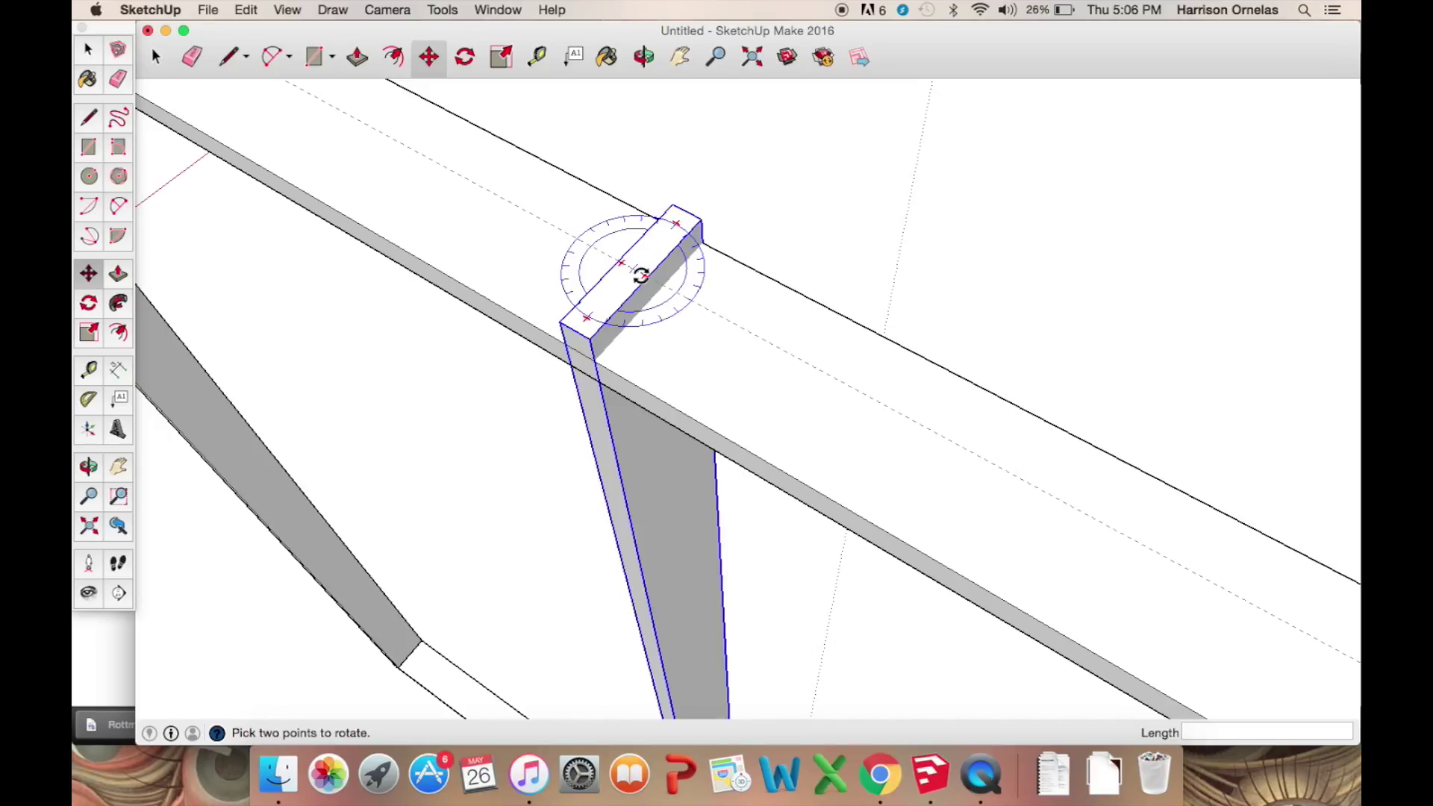
click(641, 275)
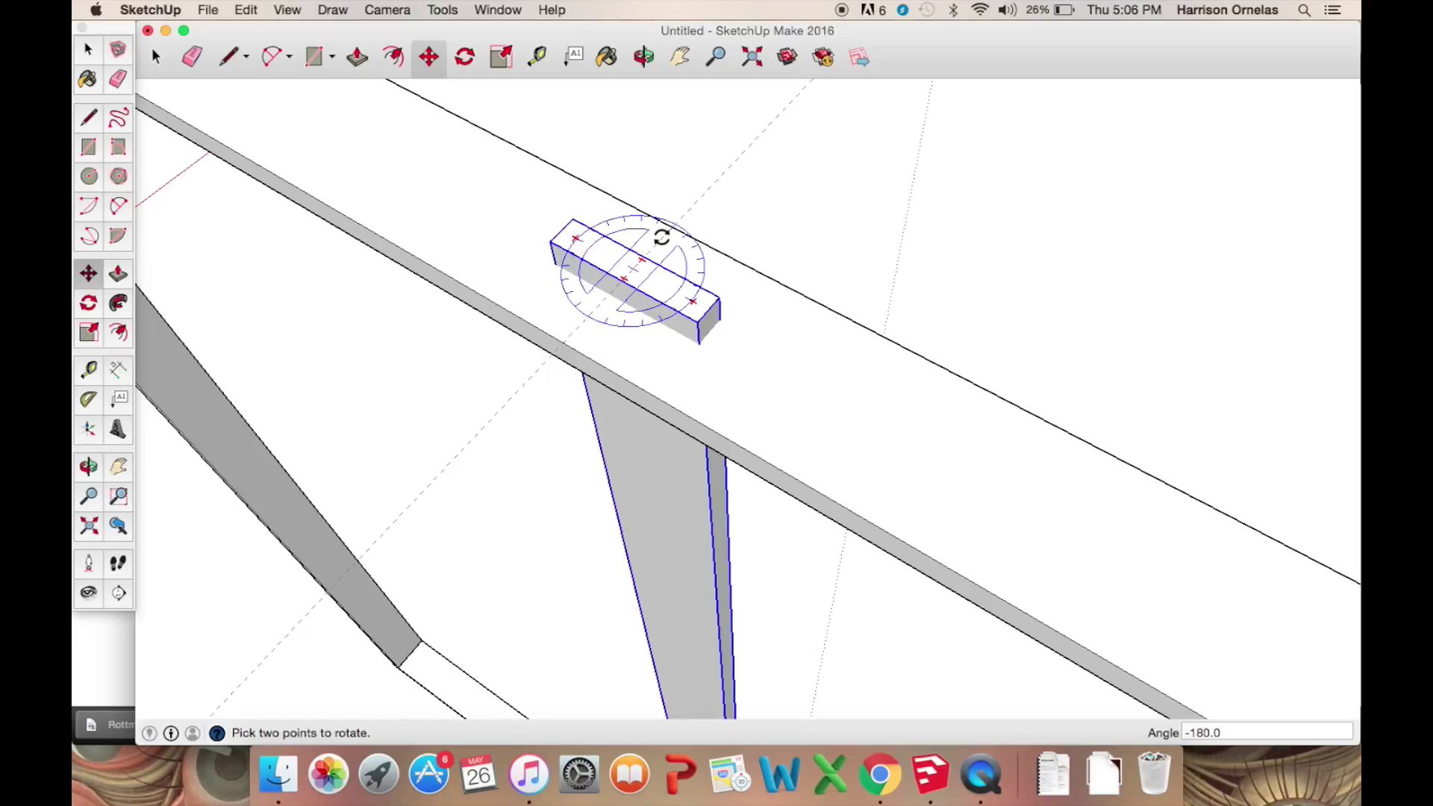
Finish rotating the stile 180° and inspect its top end.
click(661, 237)
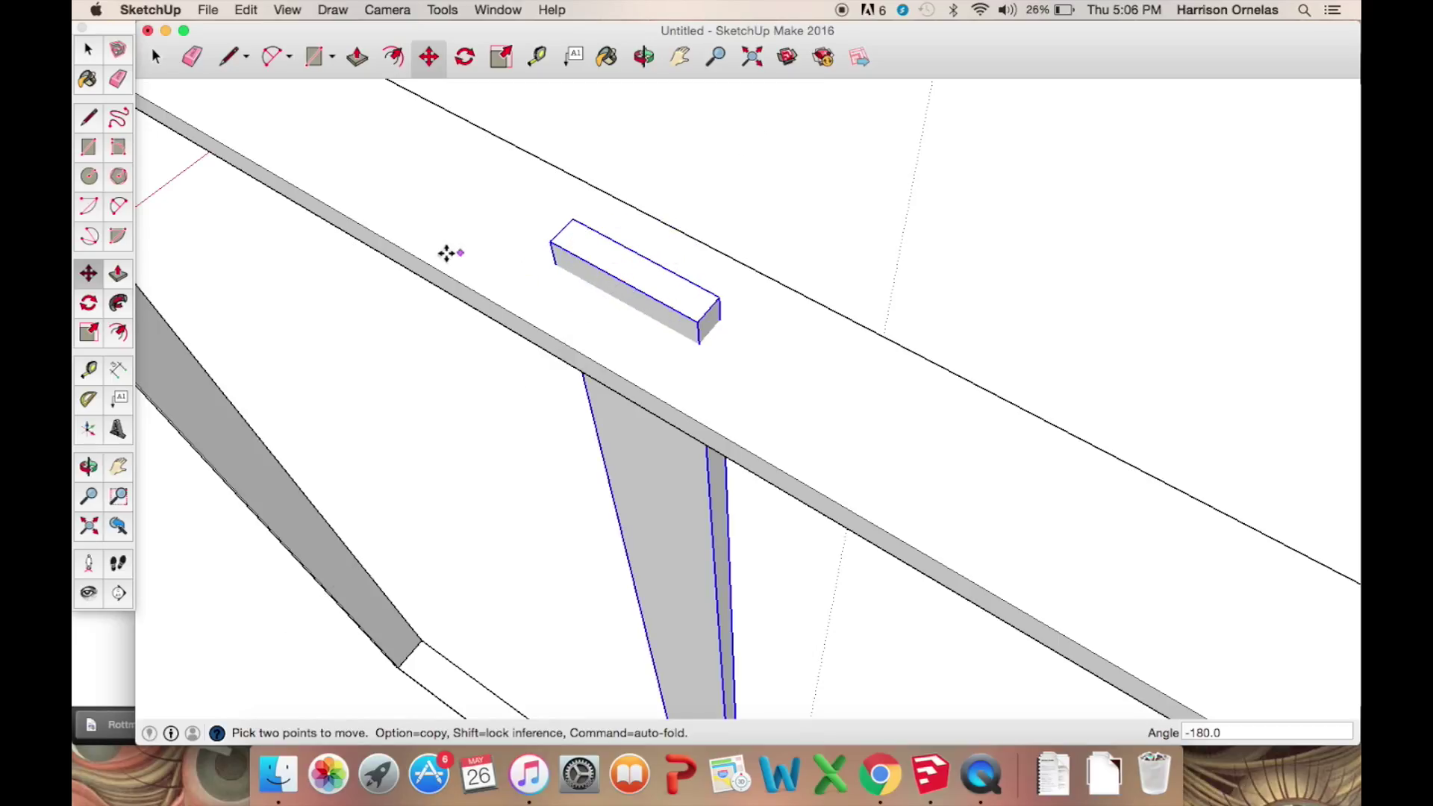
scroll(447, 254, down, 10)
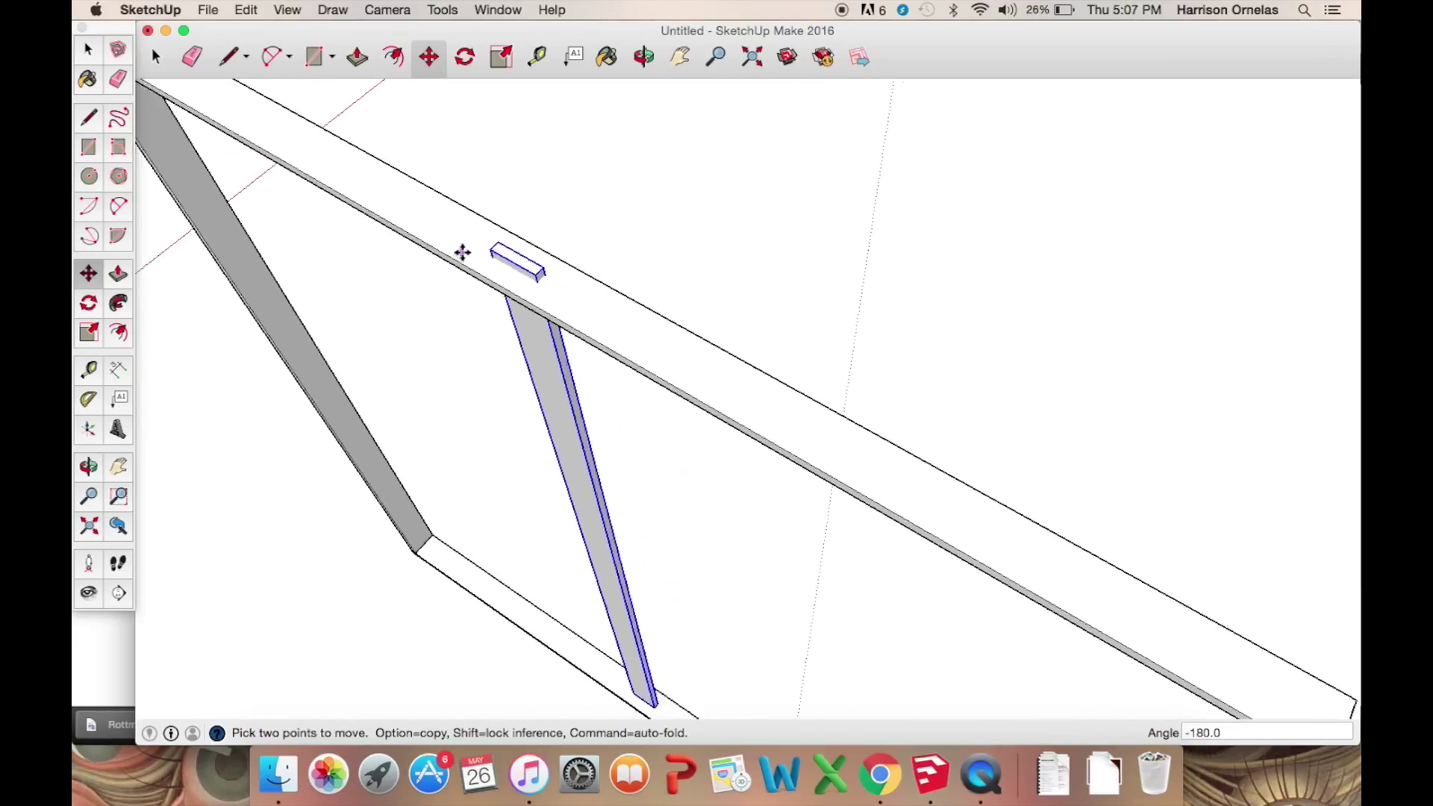
middle_drag(474, 253, 465, 304)
scroll(488, 292, up, 10)
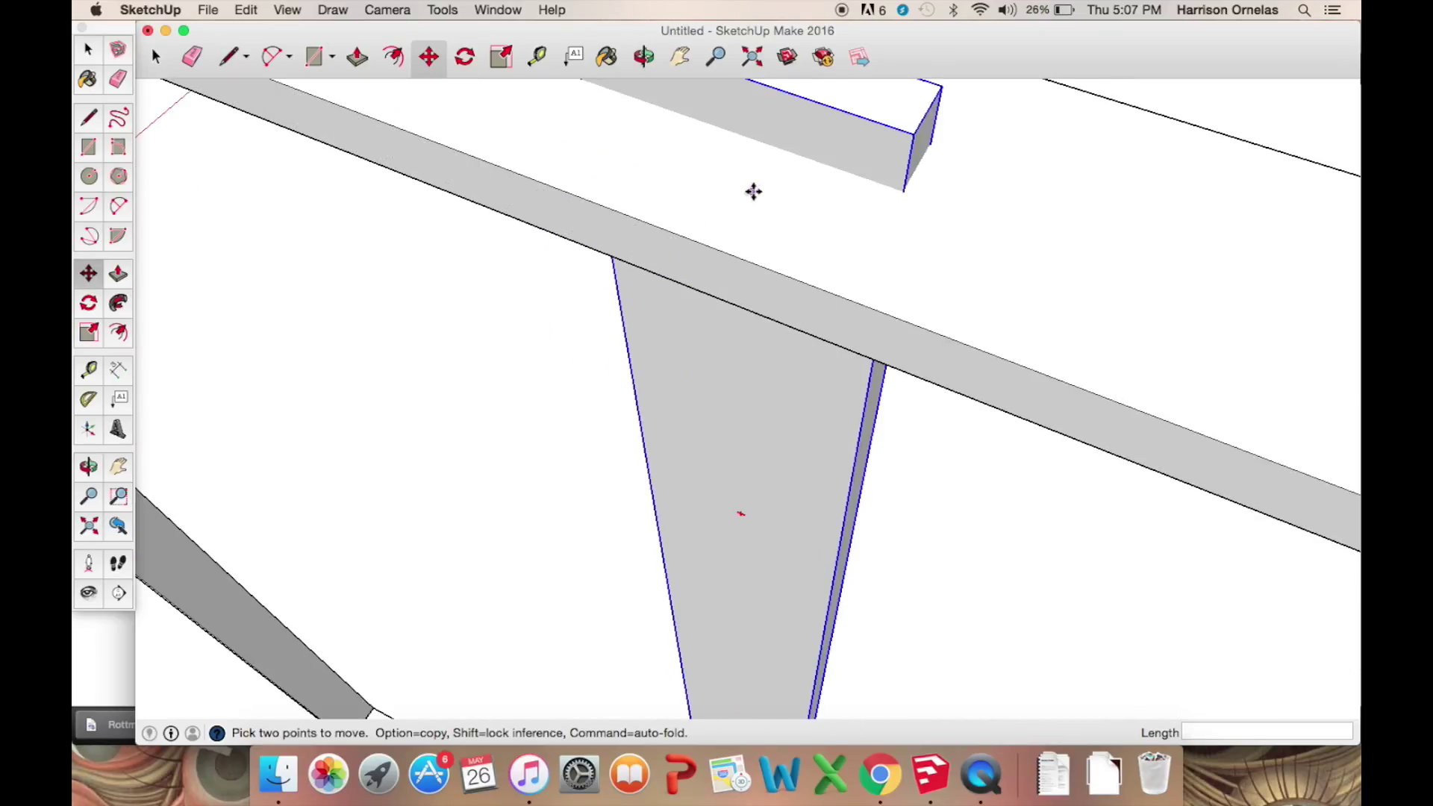
scroll(753, 192, down, 5)
middle_drag(758, 183, 678, 204)
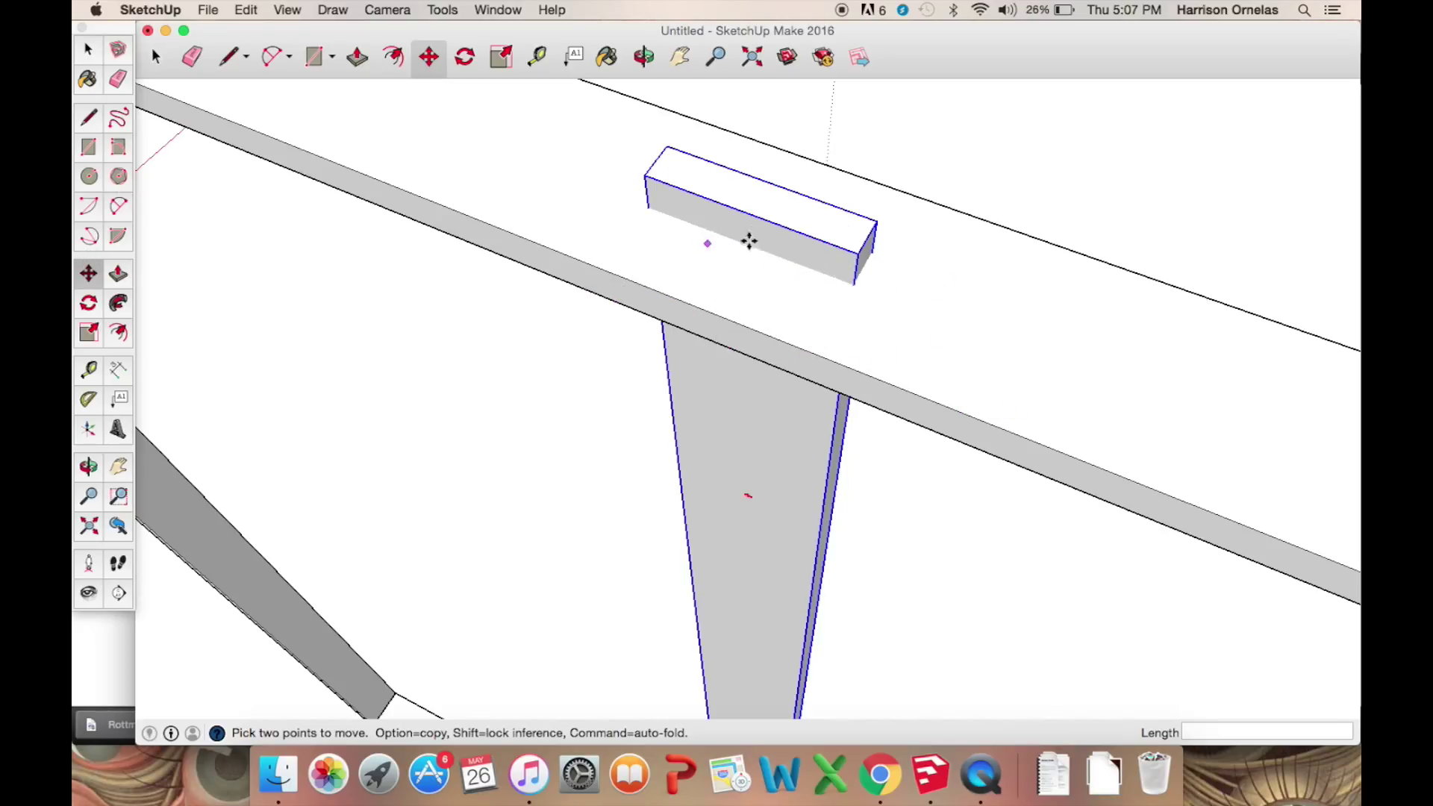
Snap the stile's top edge midpoint to the top rail's midpoint, flush with the rail's top.
key(q)
key(m)
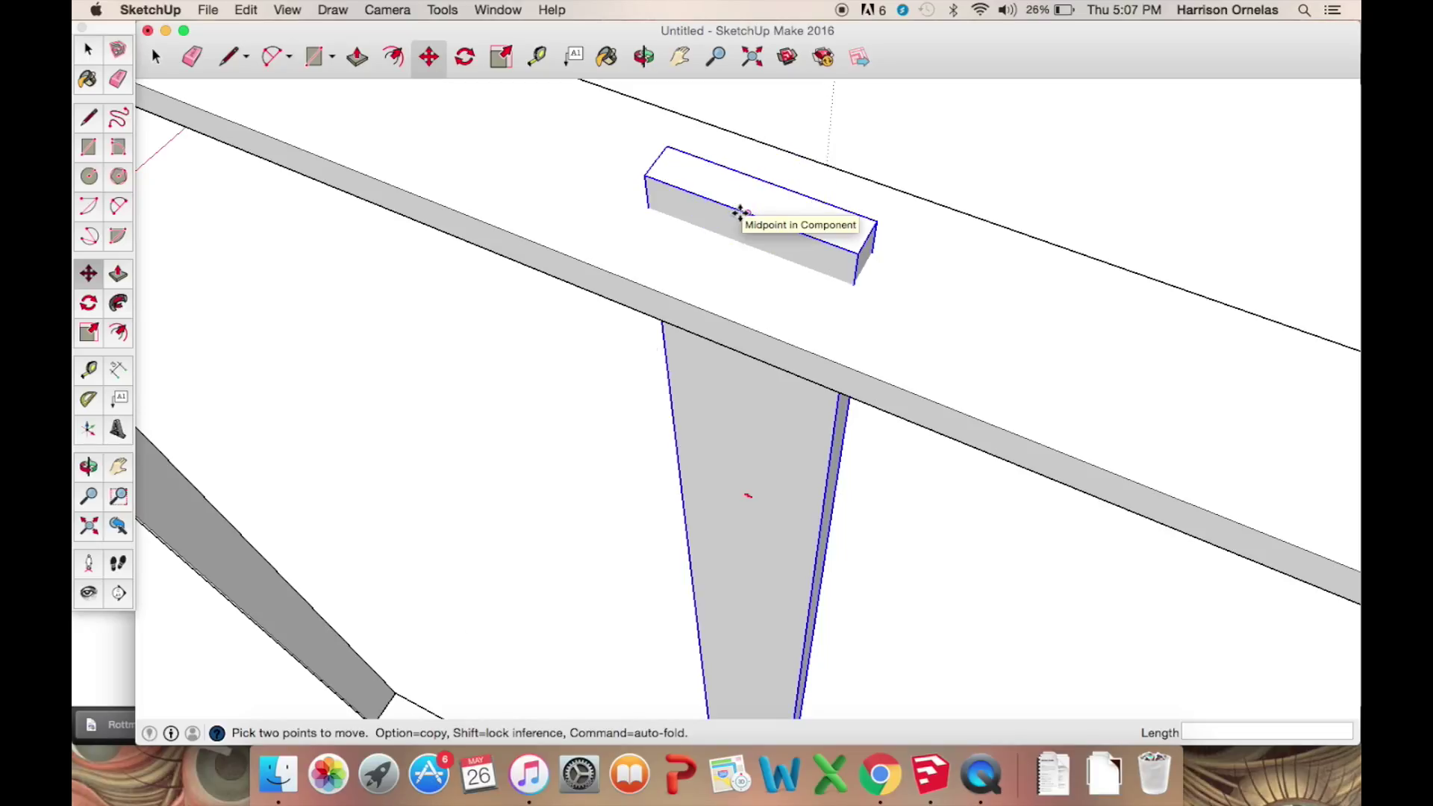
click(745, 212)
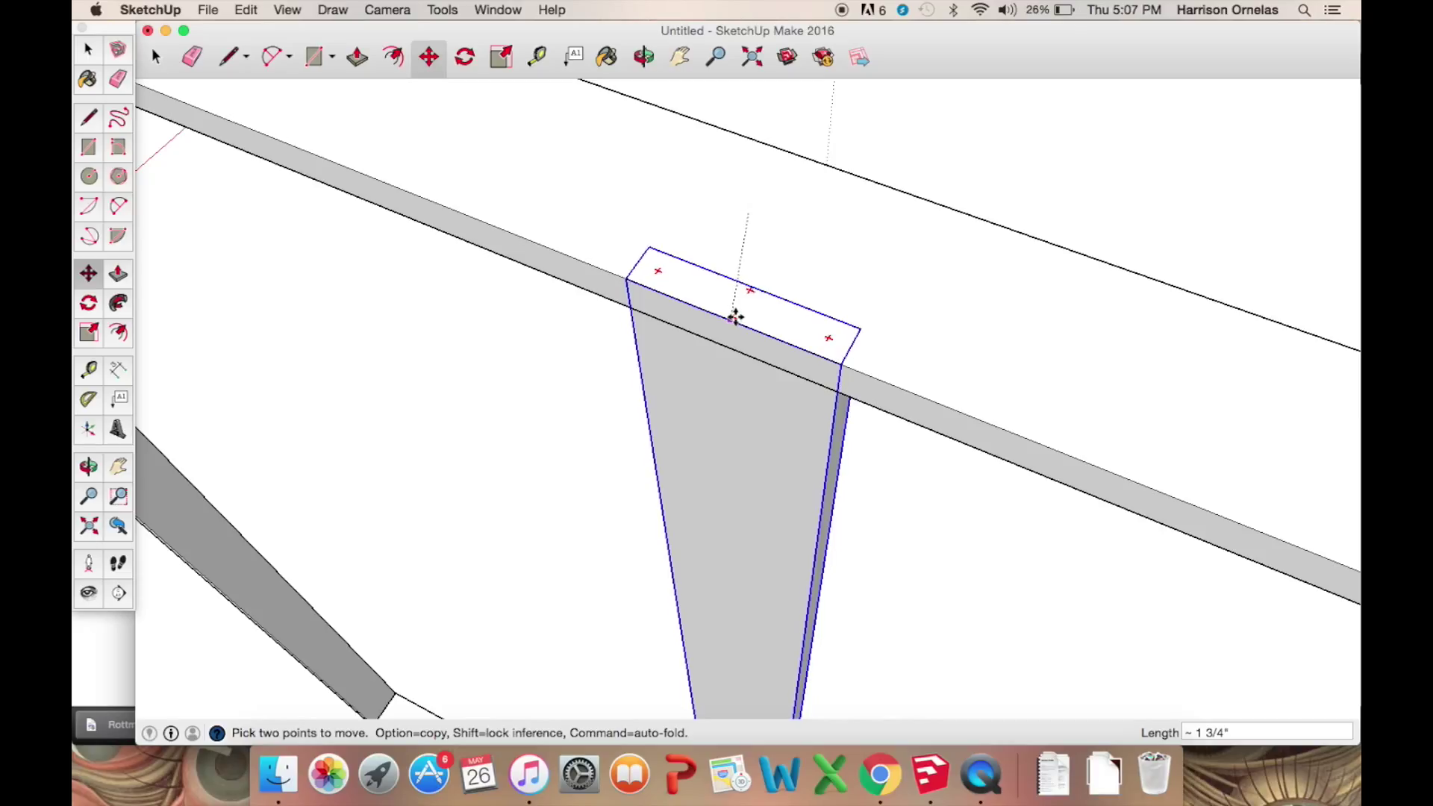
middle_drag(768, 329, 779, 327)
scroll(779, 327, down, 6)
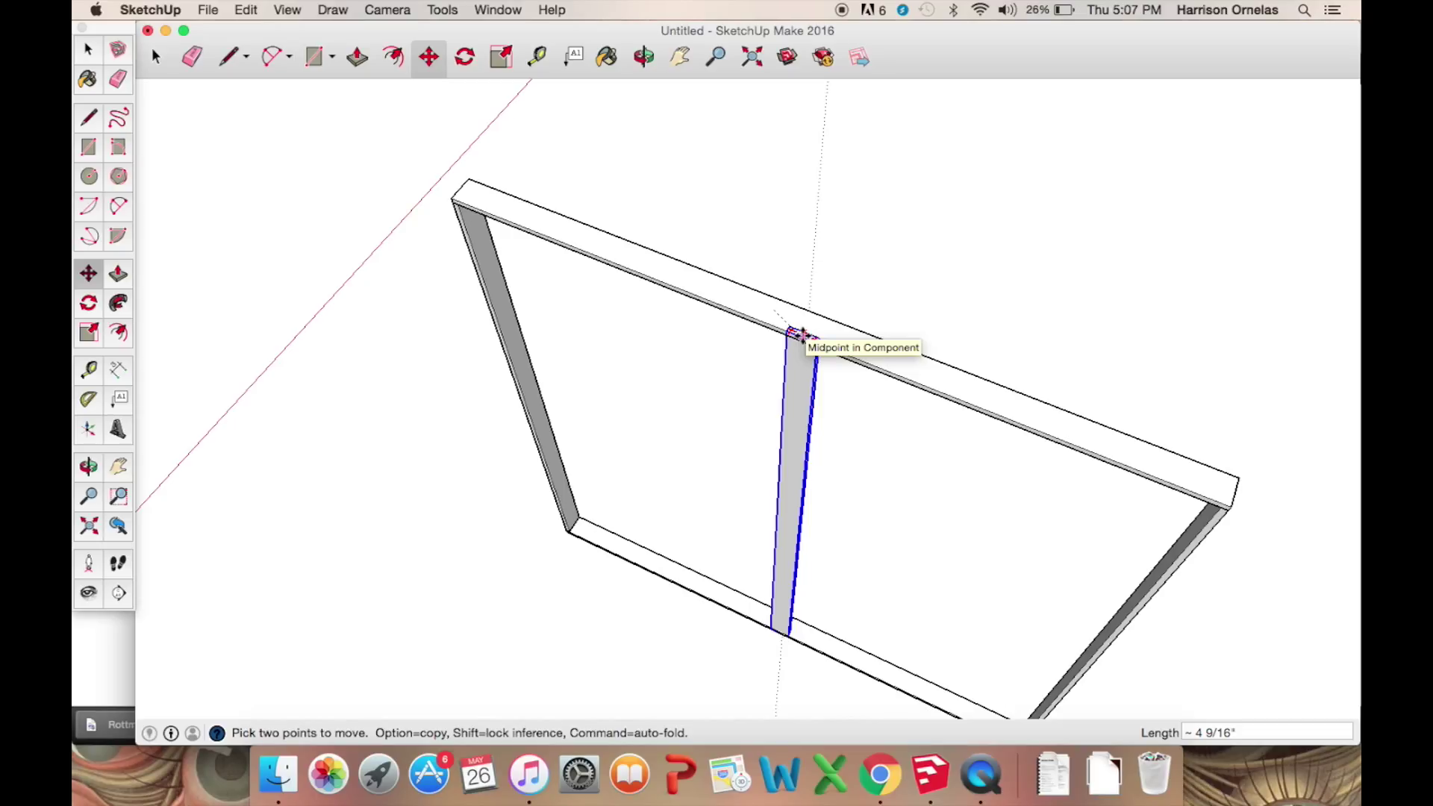
scroll(798, 333, up, 5)
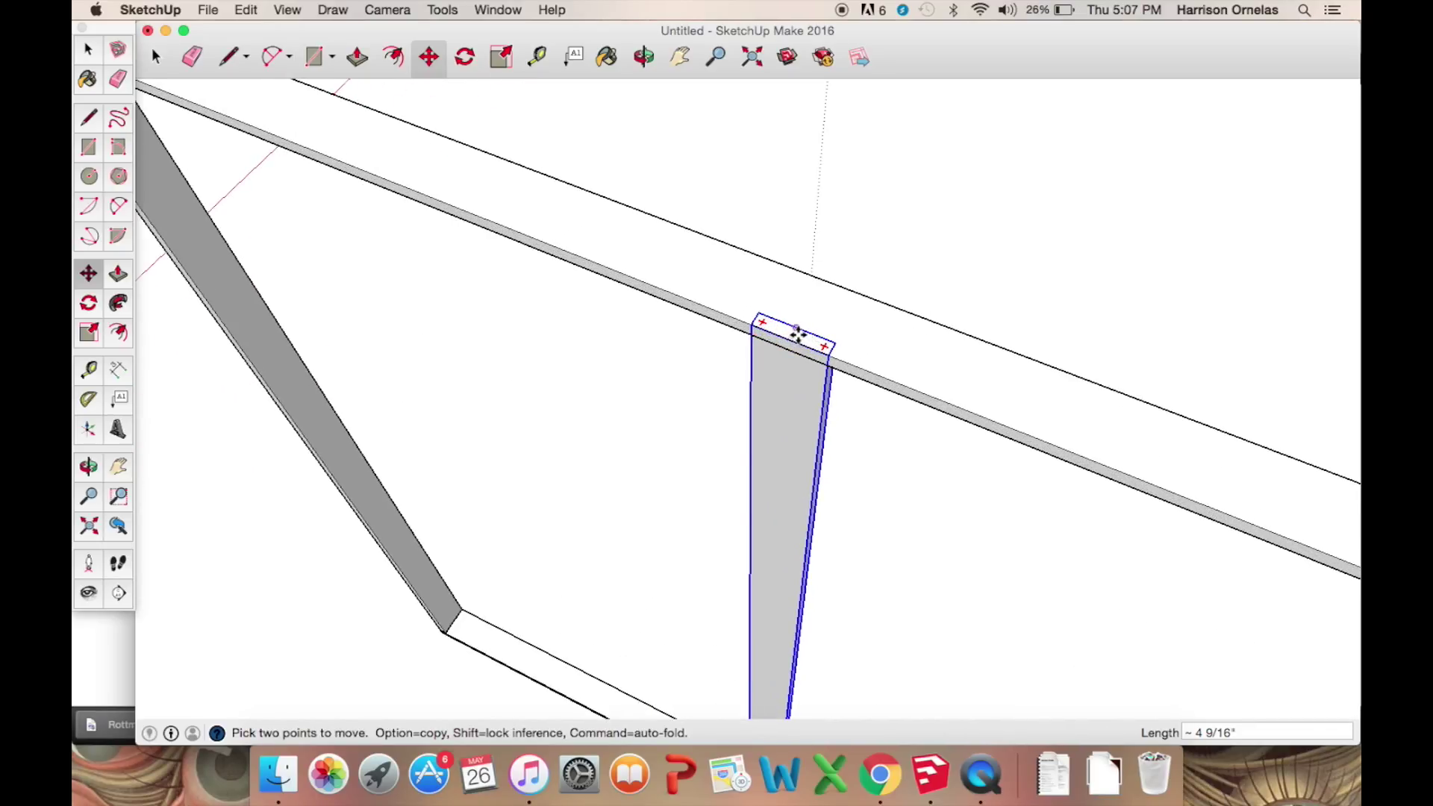
click(799, 333)
scroll(799, 333, down, 1)
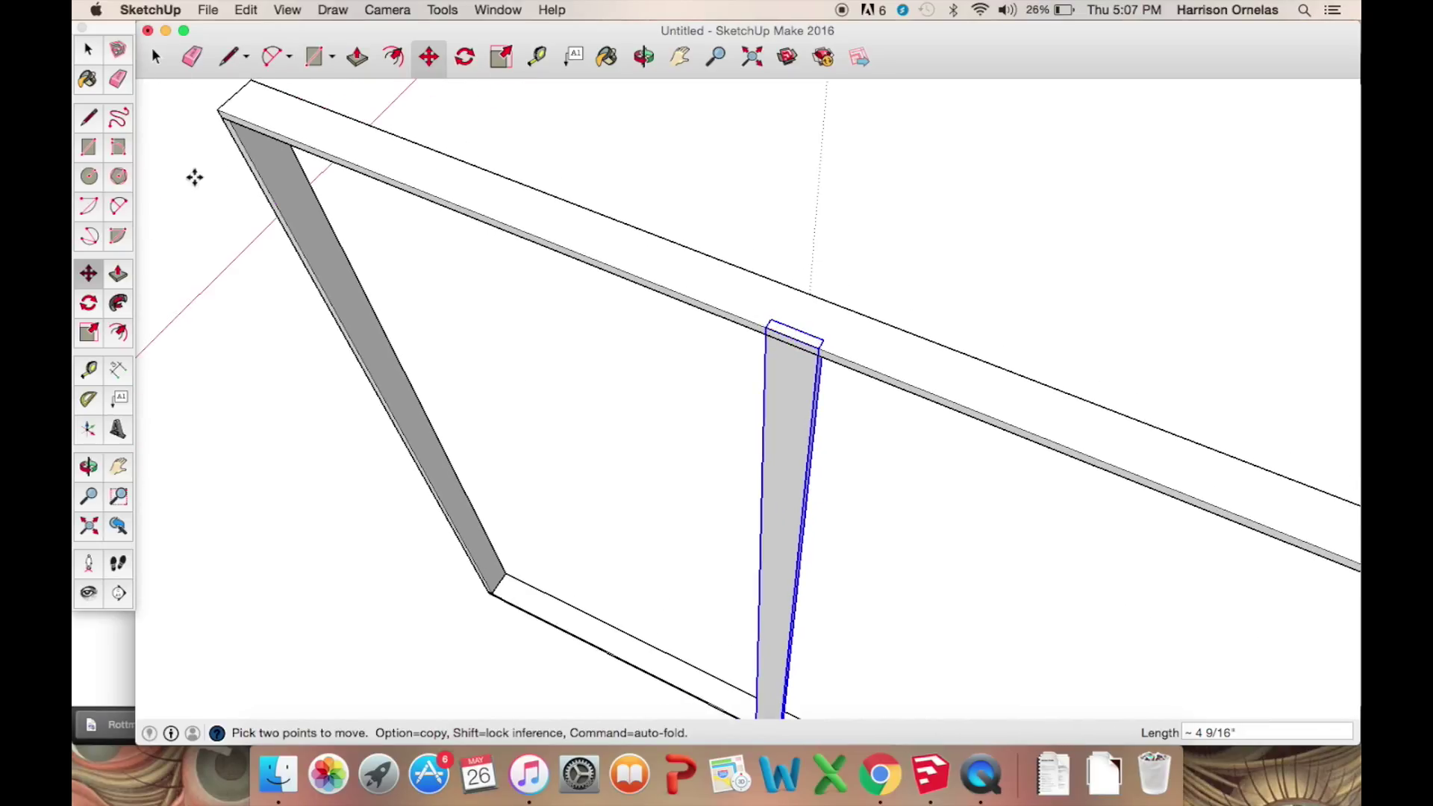
Measure from the rail's top corner to confirm the stile sits 4' away.
click(88, 368)
click(217, 109)
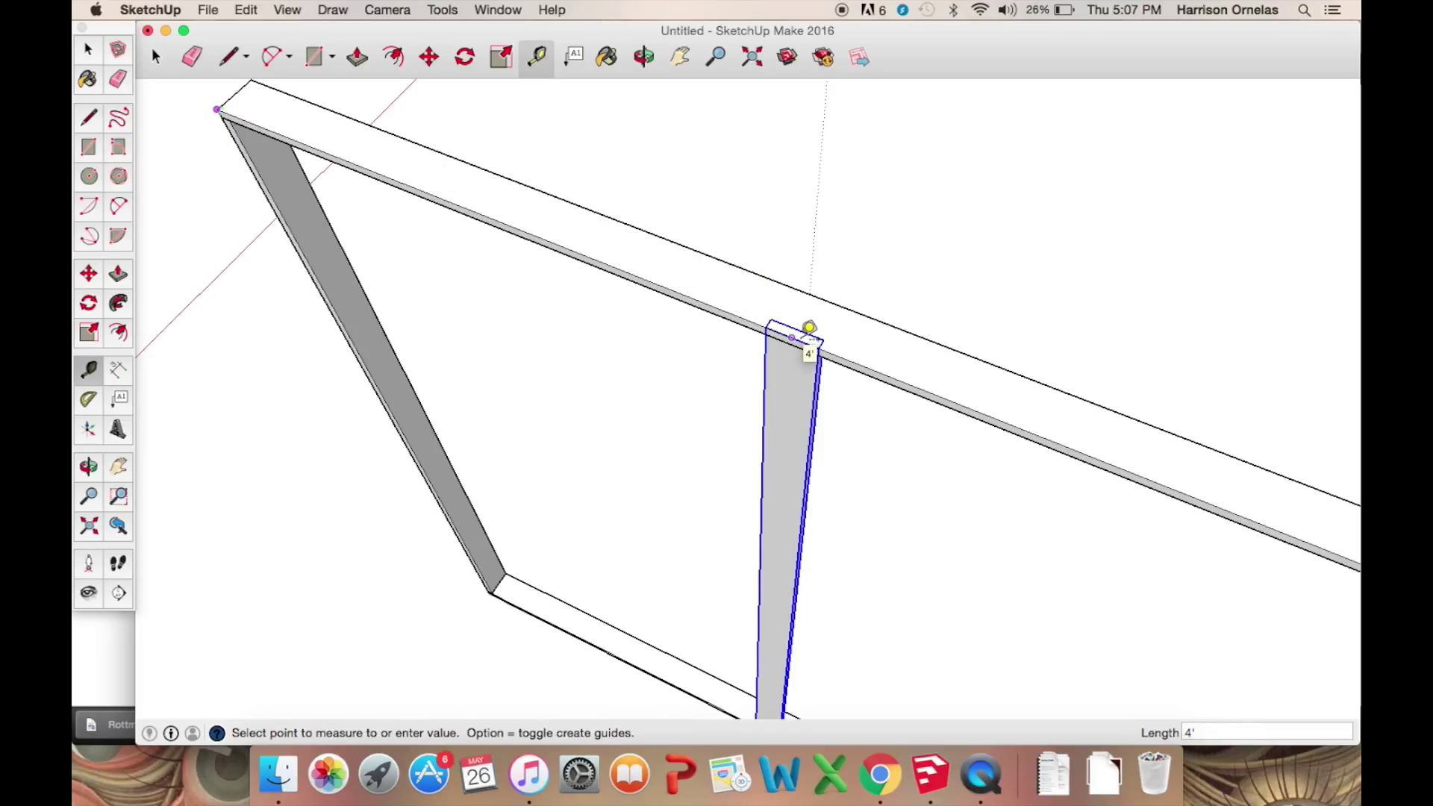
scroll(809, 327, down, 5)
middle_drag(736, 304, 831, 294)
scroll(777, 372, up, 3)
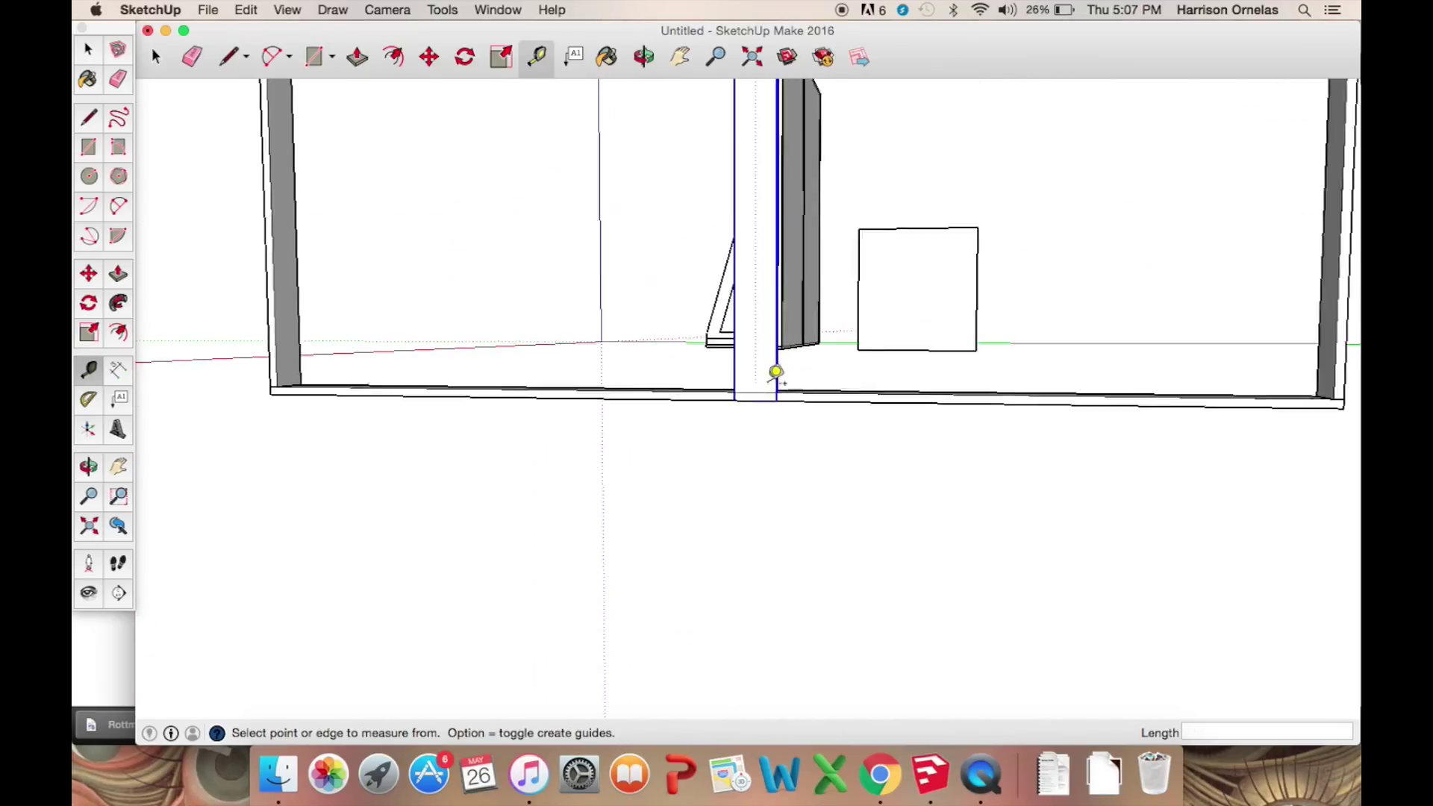
scroll(776, 371, up, 3)
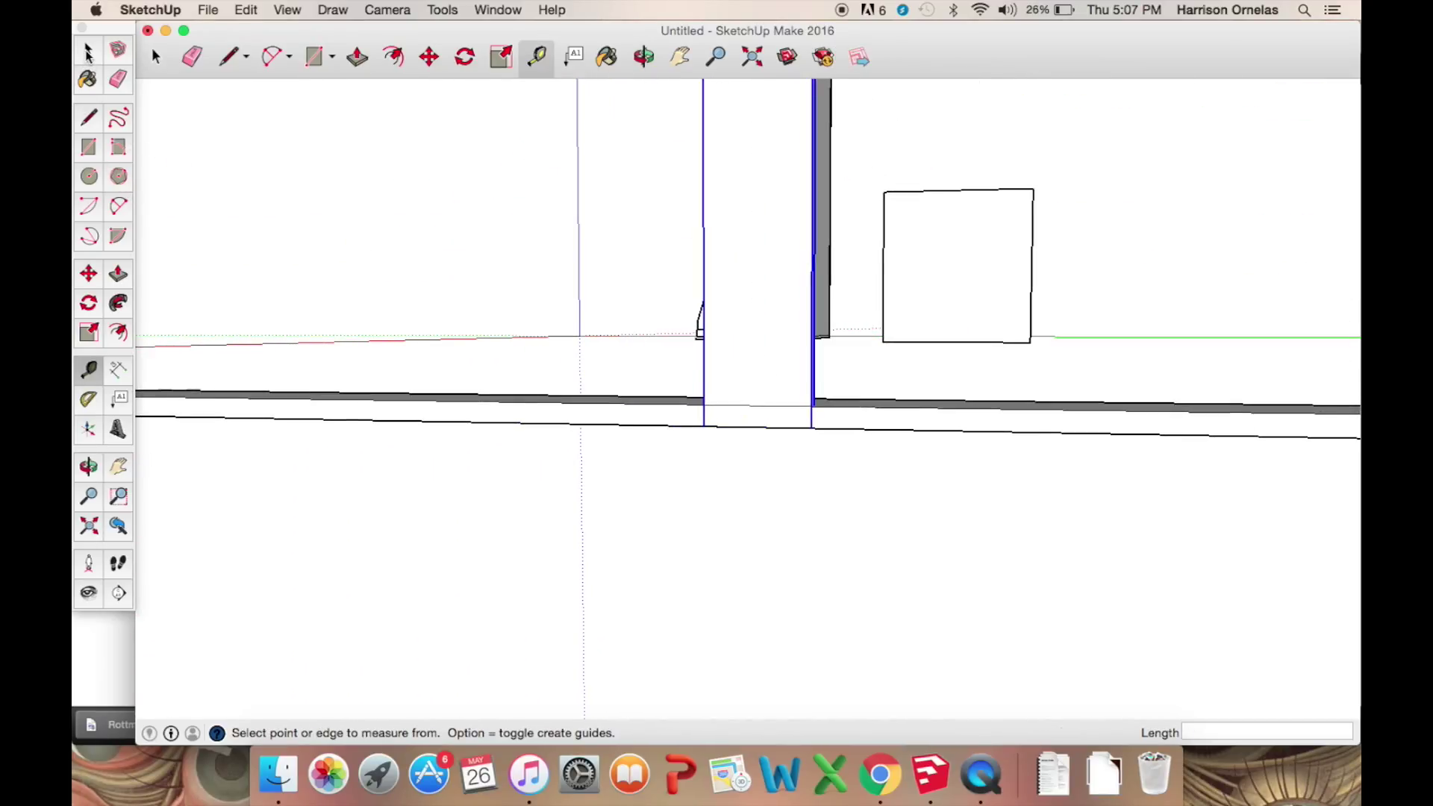
Select the centre stile and scale its top end down so it sits beneath the top rail.
click(88, 52)
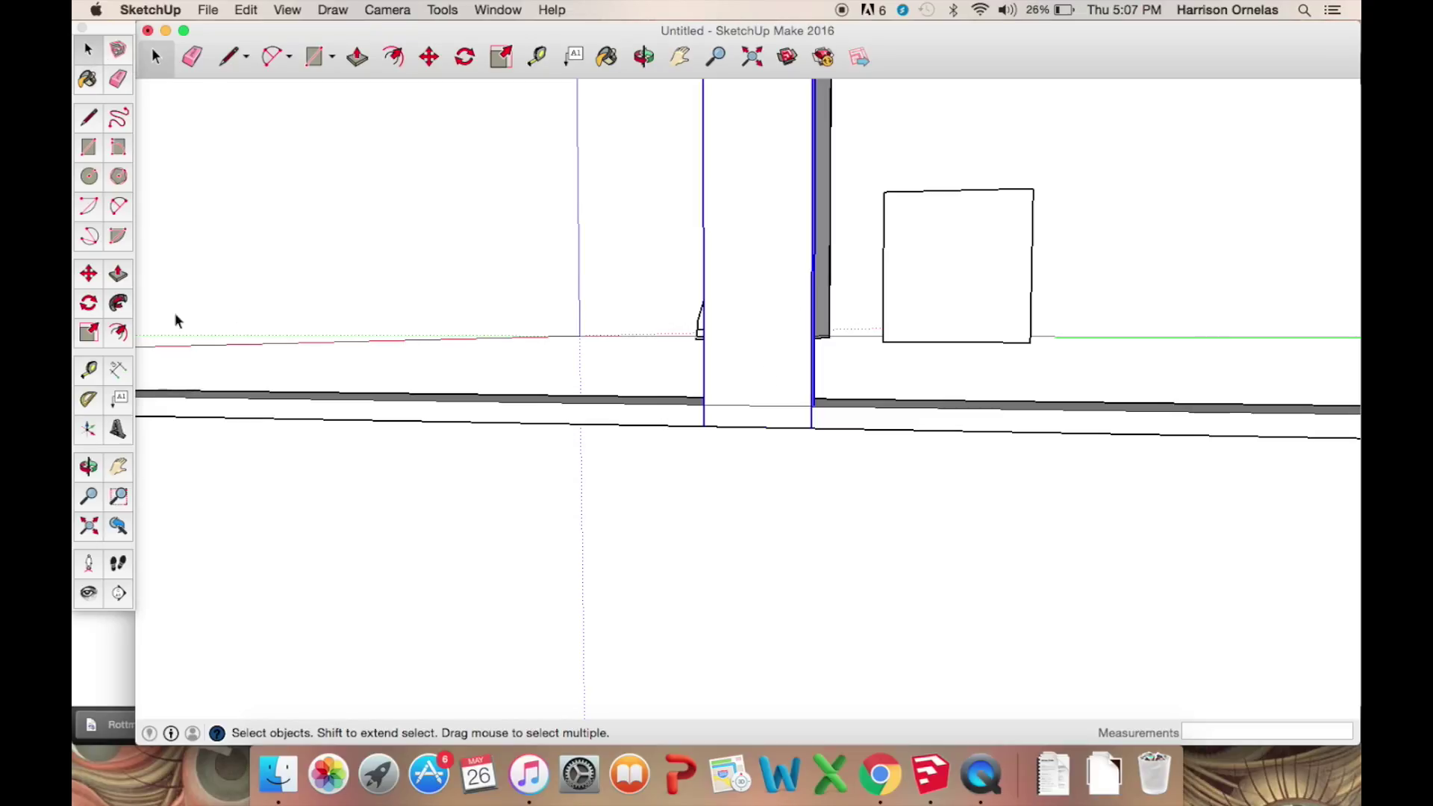
middle_drag(681, 292, 680, 254)
scroll(683, 246, up, 5)
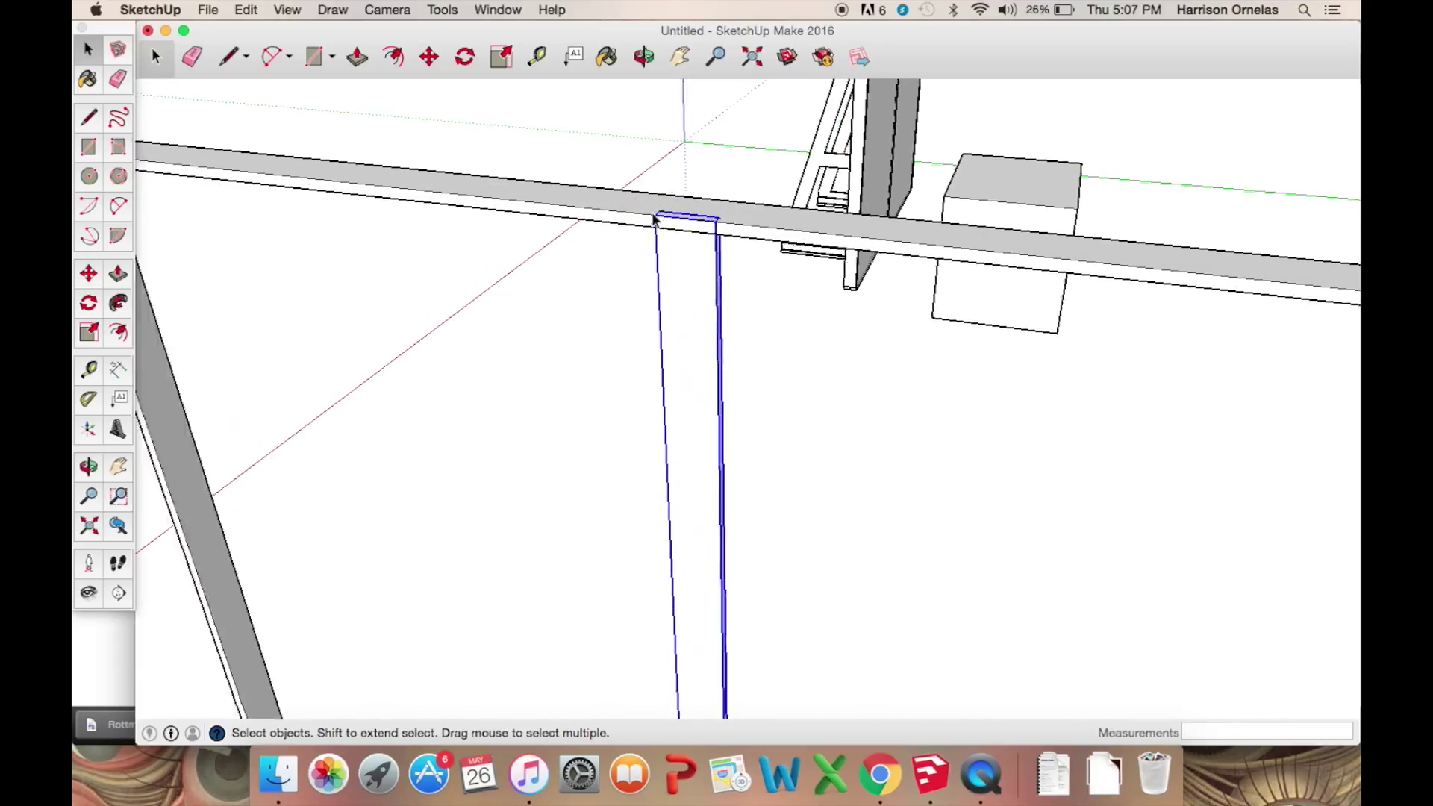
scroll(694, 246, down, 6)
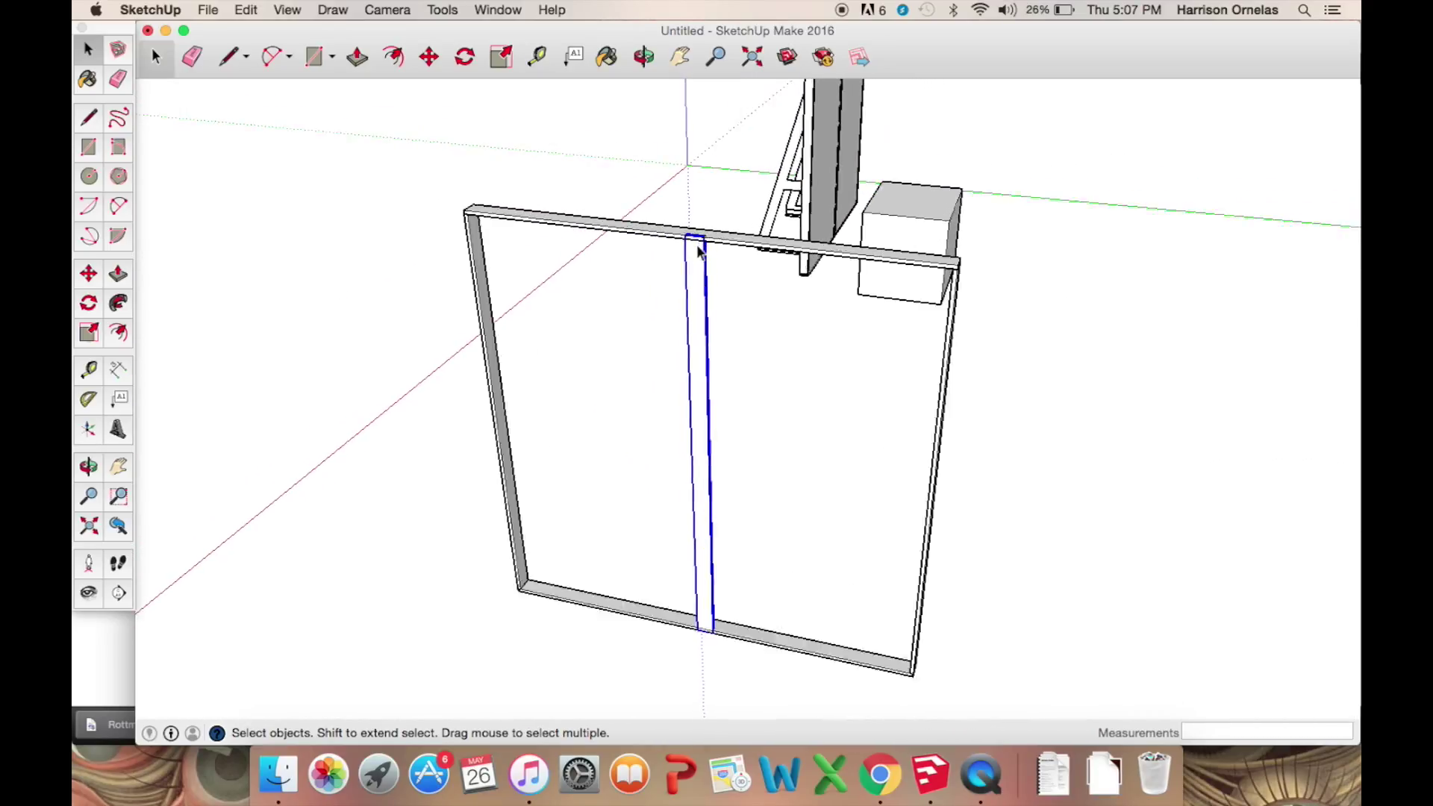
scroll(696, 246, up, 3)
scroll(698, 247, up, 1)
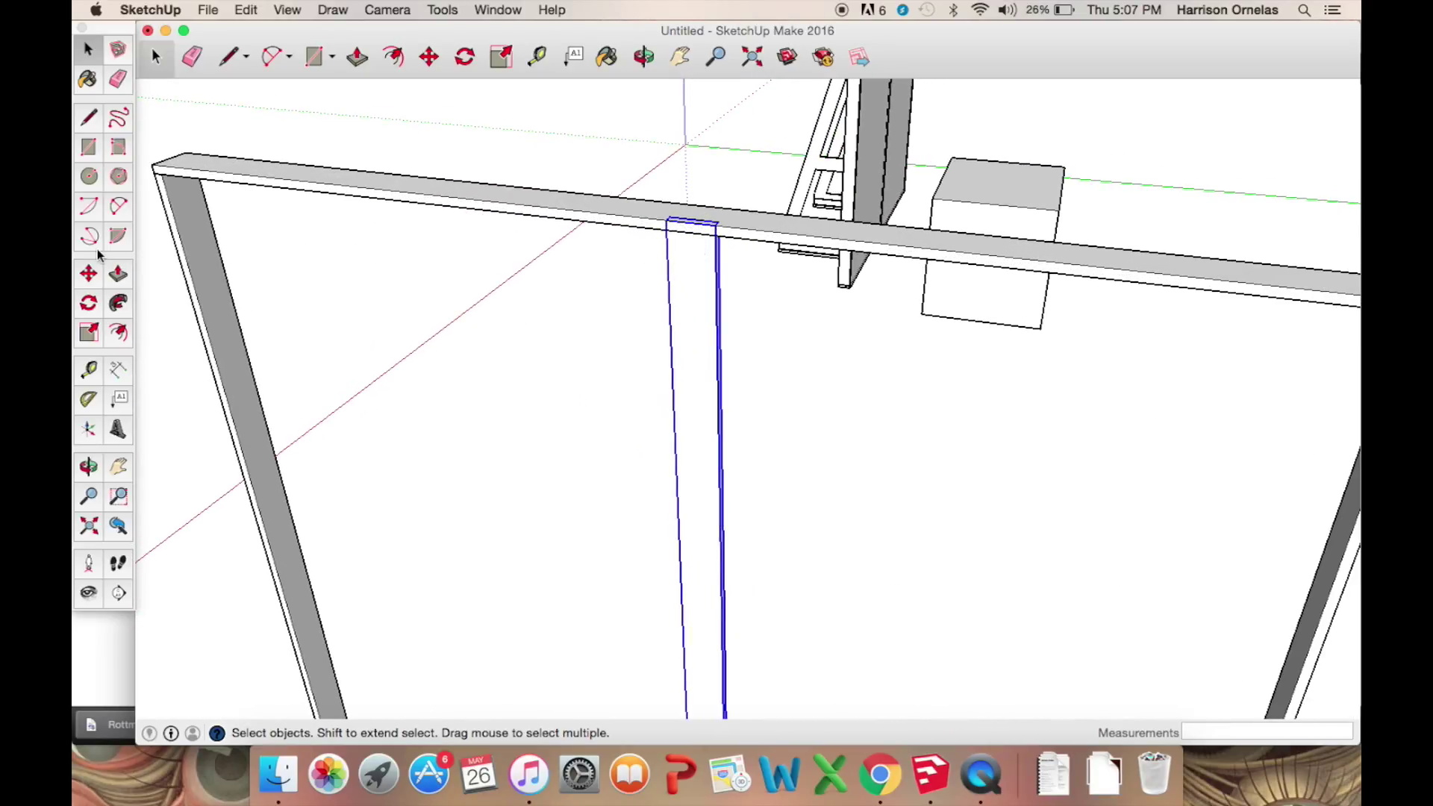
click(117, 274)
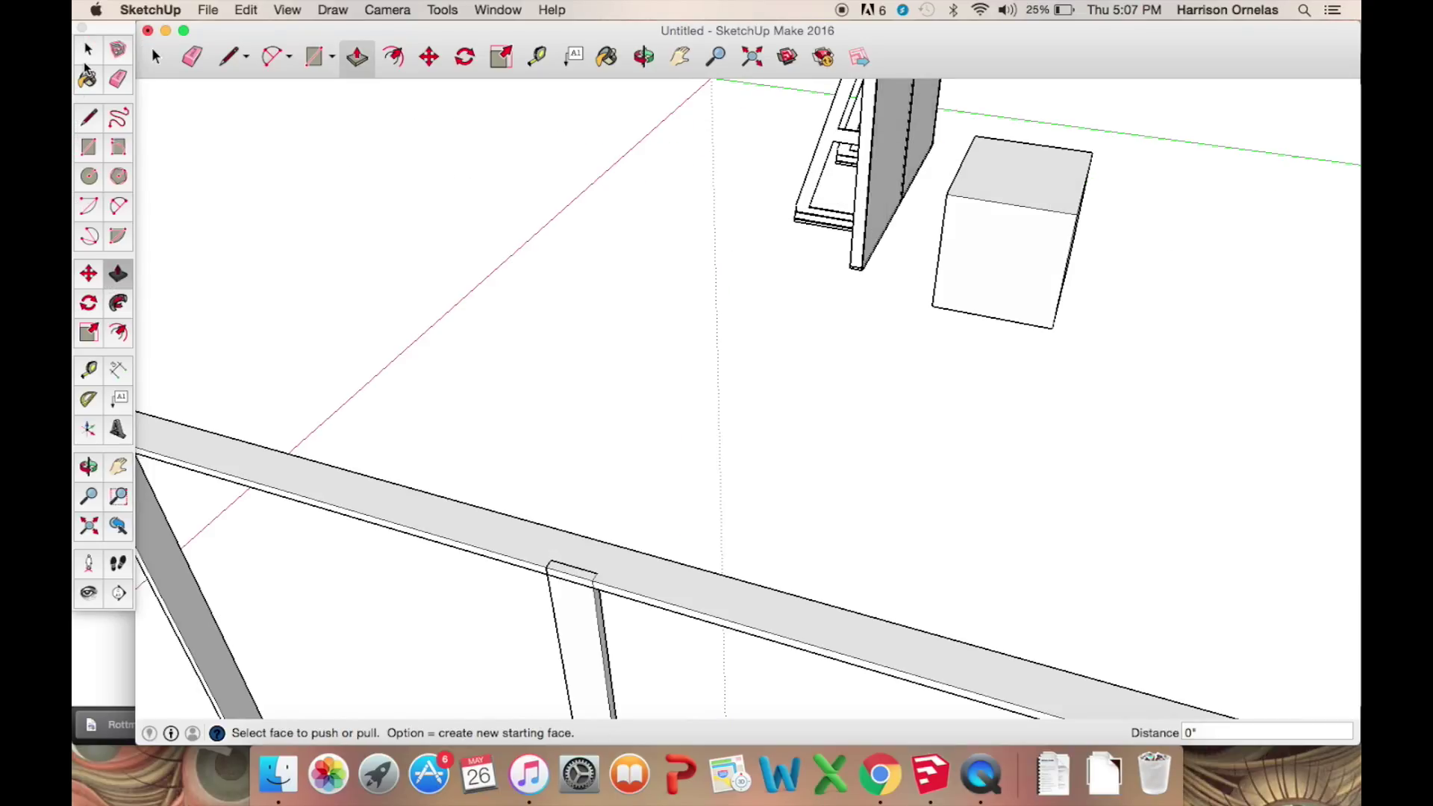
click(87, 50)
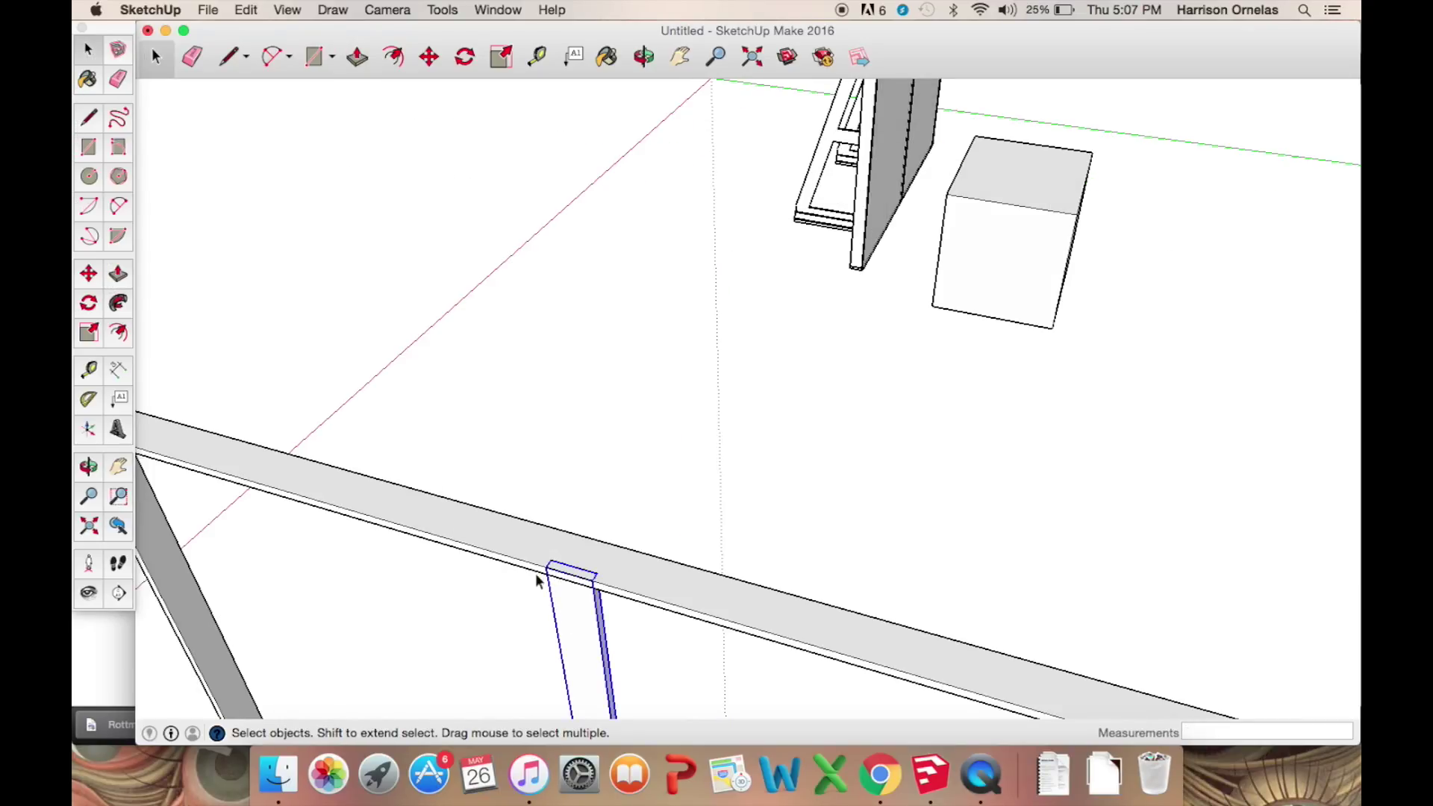
middle_drag(541, 584, 624, 545)
scroll(620, 535, up, 2)
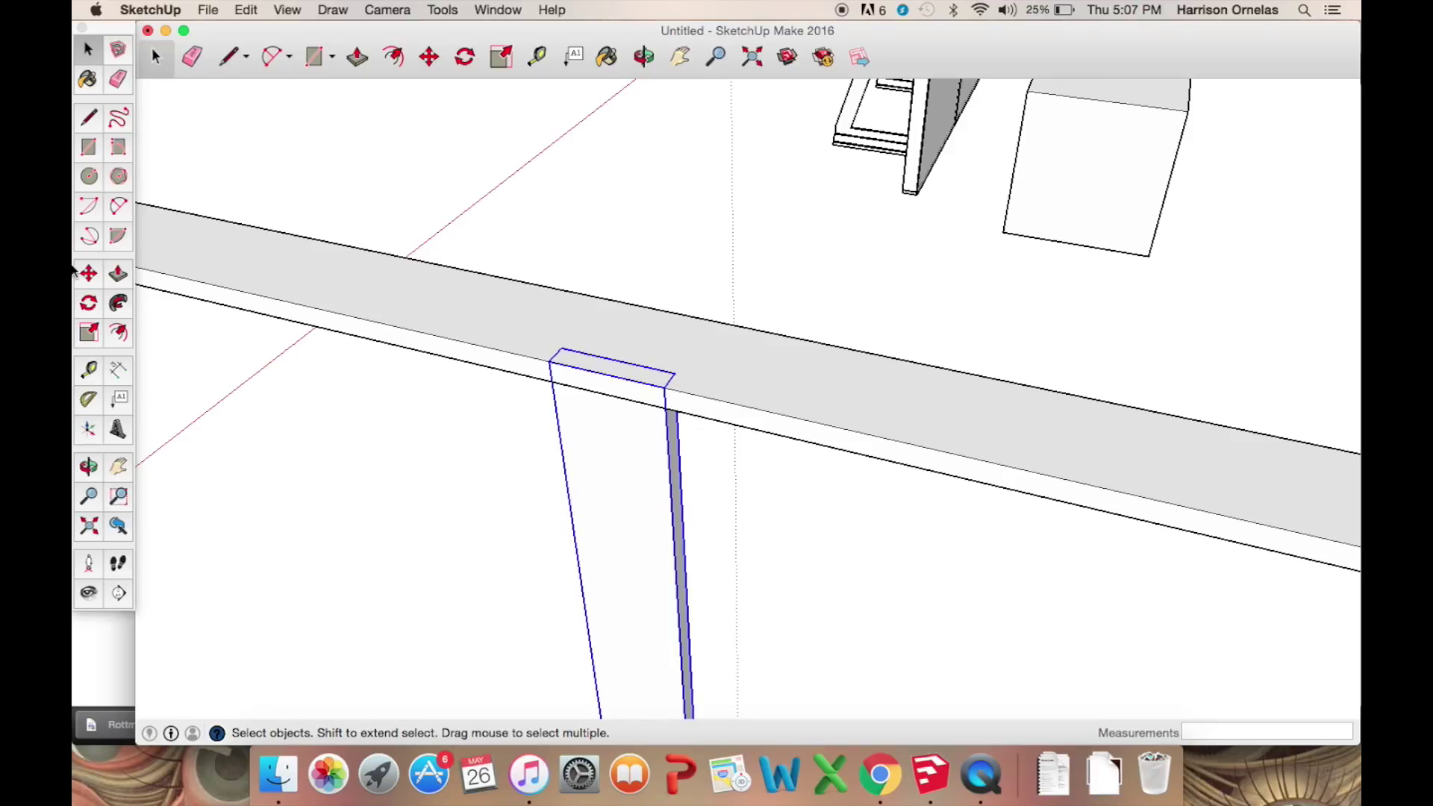
click(88, 332)
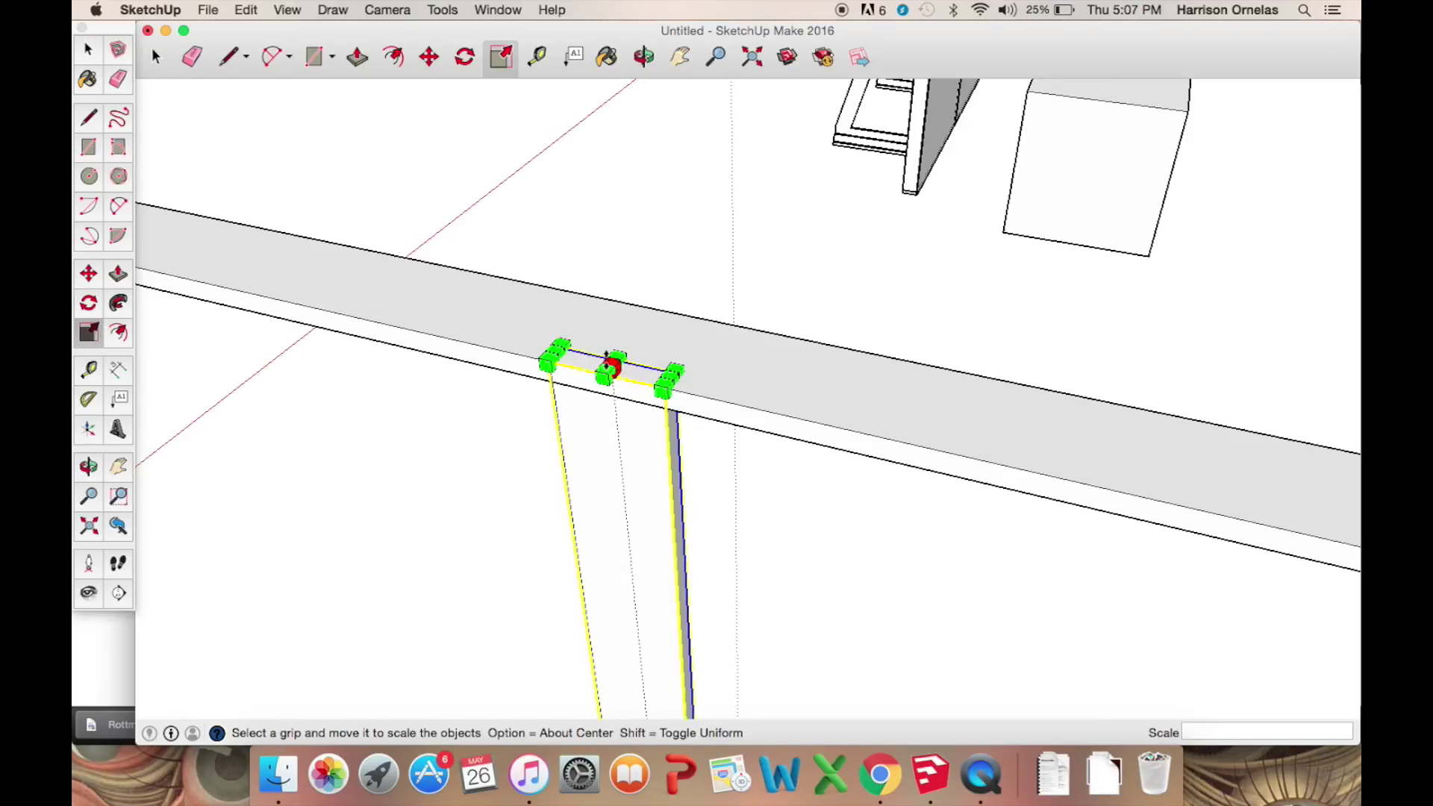
drag(603, 364, 608, 403)
Scale the stile's bottom end so it reaches down to meet the bottom rail.
middle_drag(595, 483, 651, 356)
scroll(665, 541, up, 5)
scroll(663, 538, down, 4)
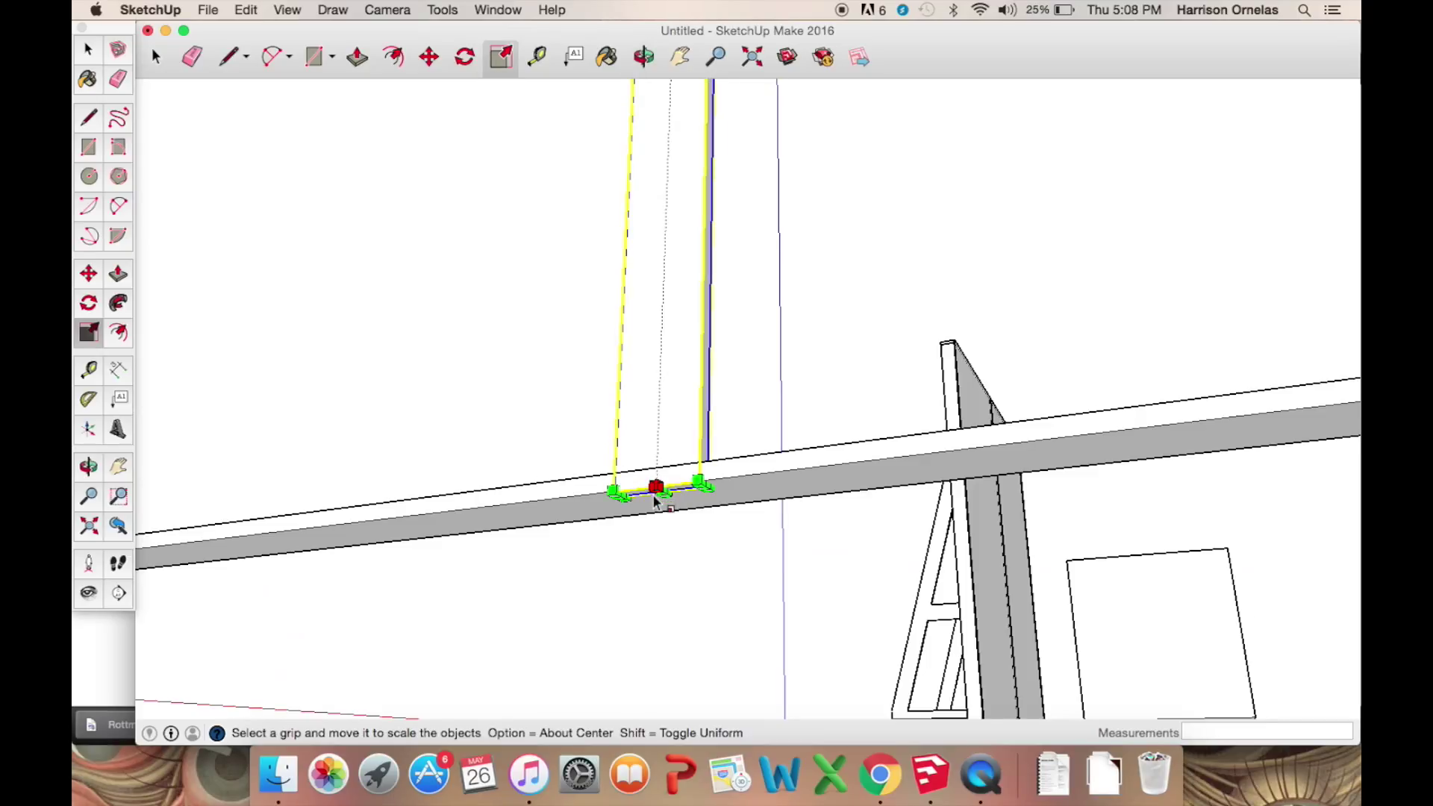
scroll(656, 487, up, 1)
drag(659, 485, 662, 467)
mouse_move(661, 468)
middle_down()
mouse_move(707, 563)
mouse_move(659, 453)
mouse_move(678, 486)
middle_up()
drag(675, 464, 679, 480)
Check the trimmed stile against both rails from several angles, then deselect it.
middle_drag(703, 463, 681, 394)
scroll(660, 321, up, 10)
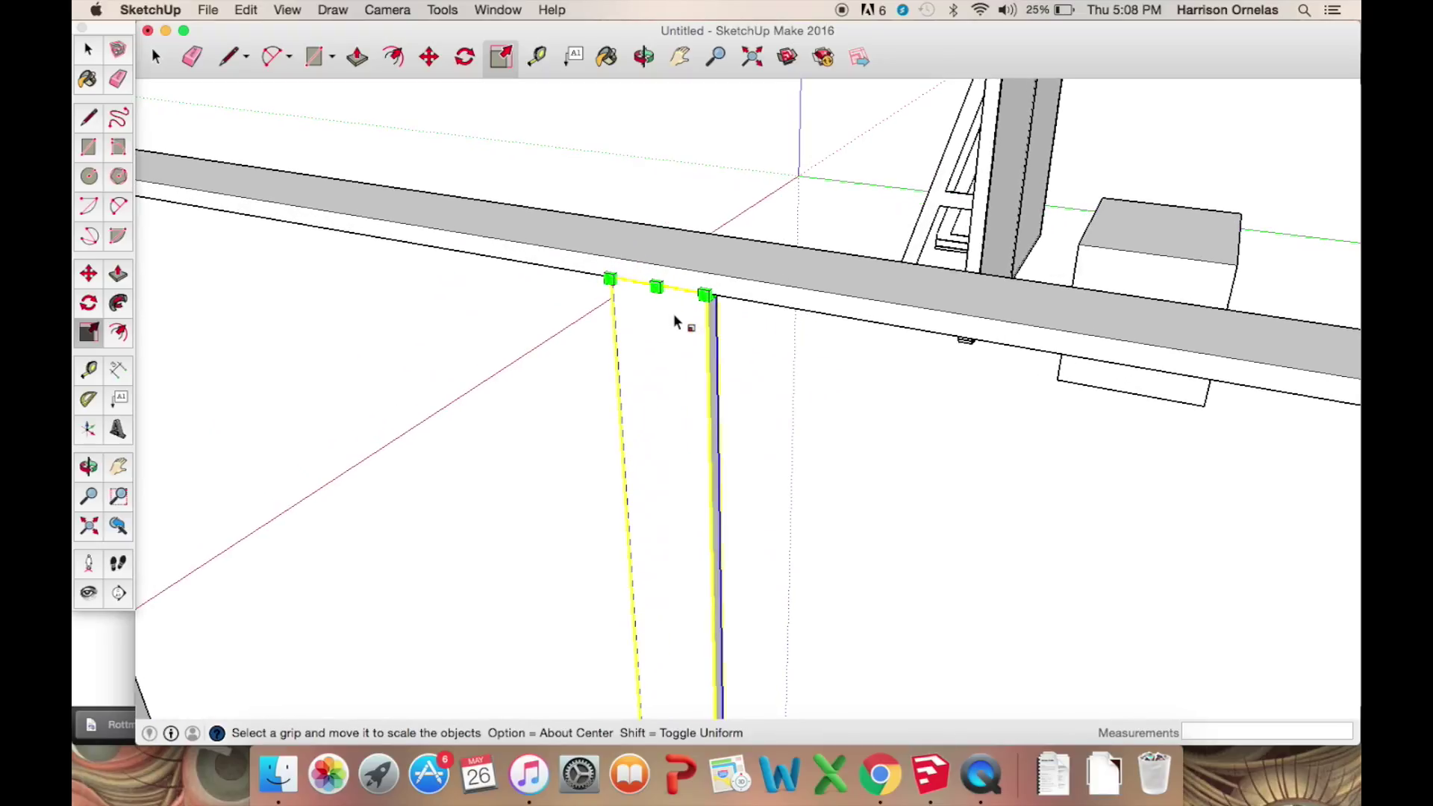
scroll(675, 322, down, 6)
middle_drag(502, 323, 836, 349)
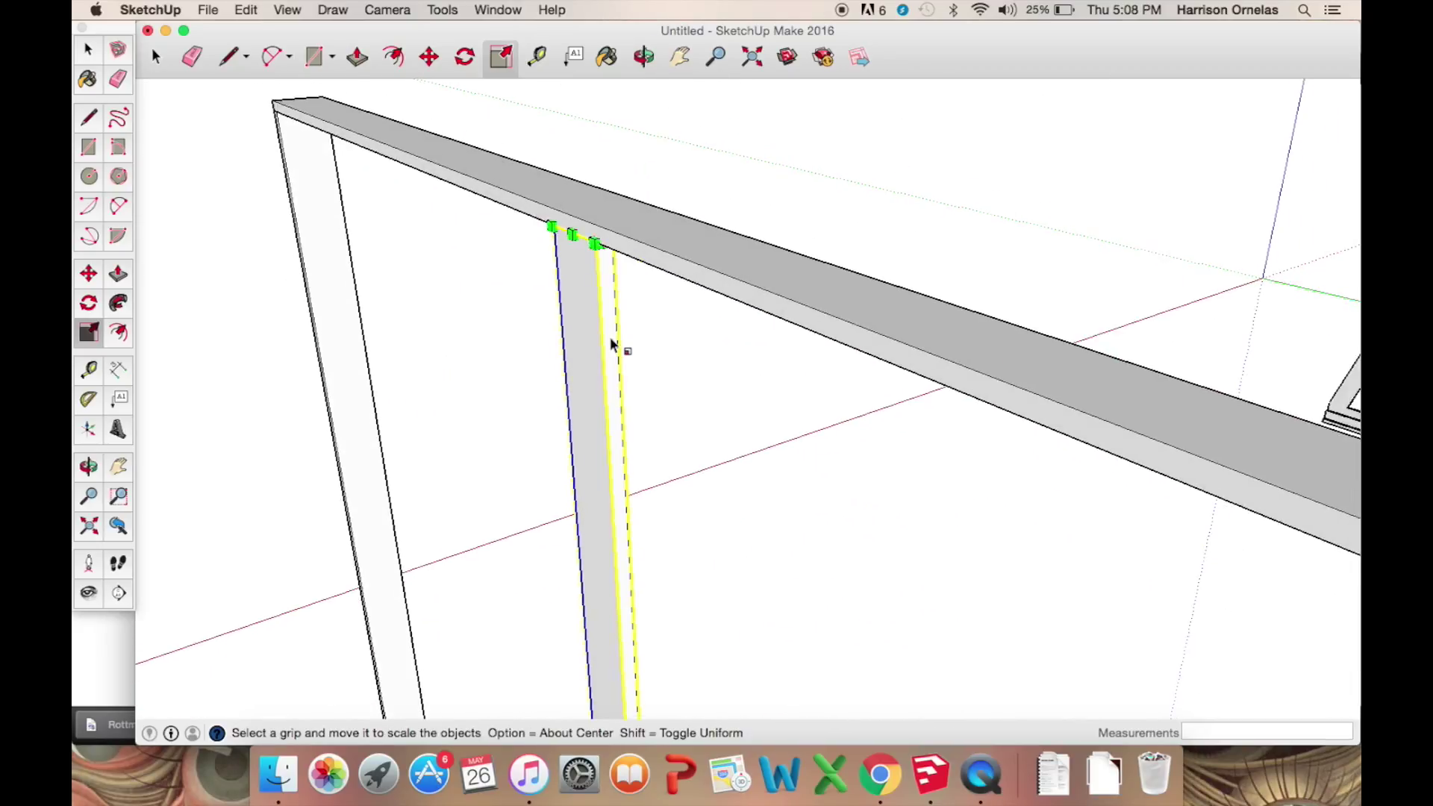
scroll(612, 343, down, 5)
middle_drag(618, 336, 666, 348)
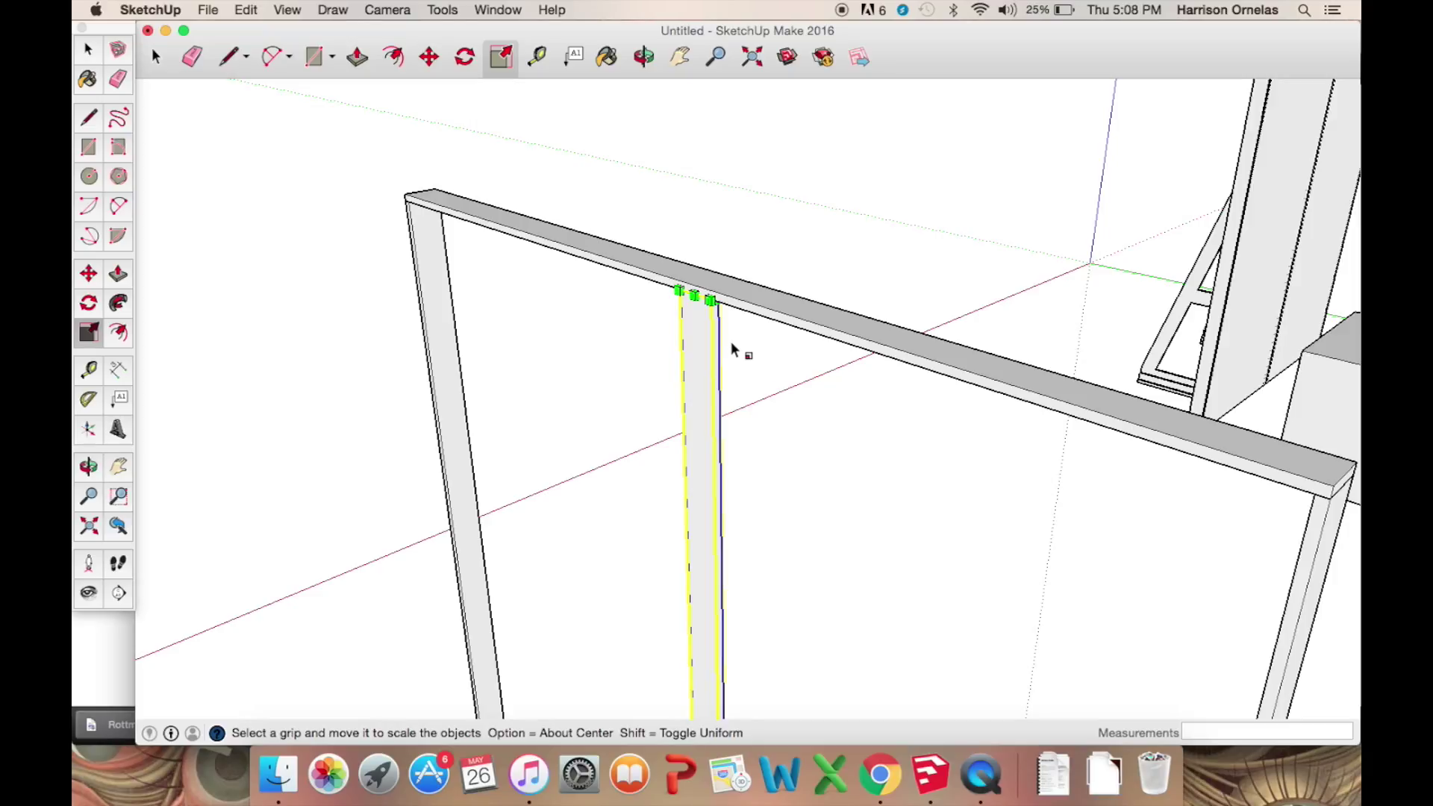
click(87, 53)
click(490, 369)
middle_drag(490, 369, 739, 386)
scroll(747, 381, up, 2)
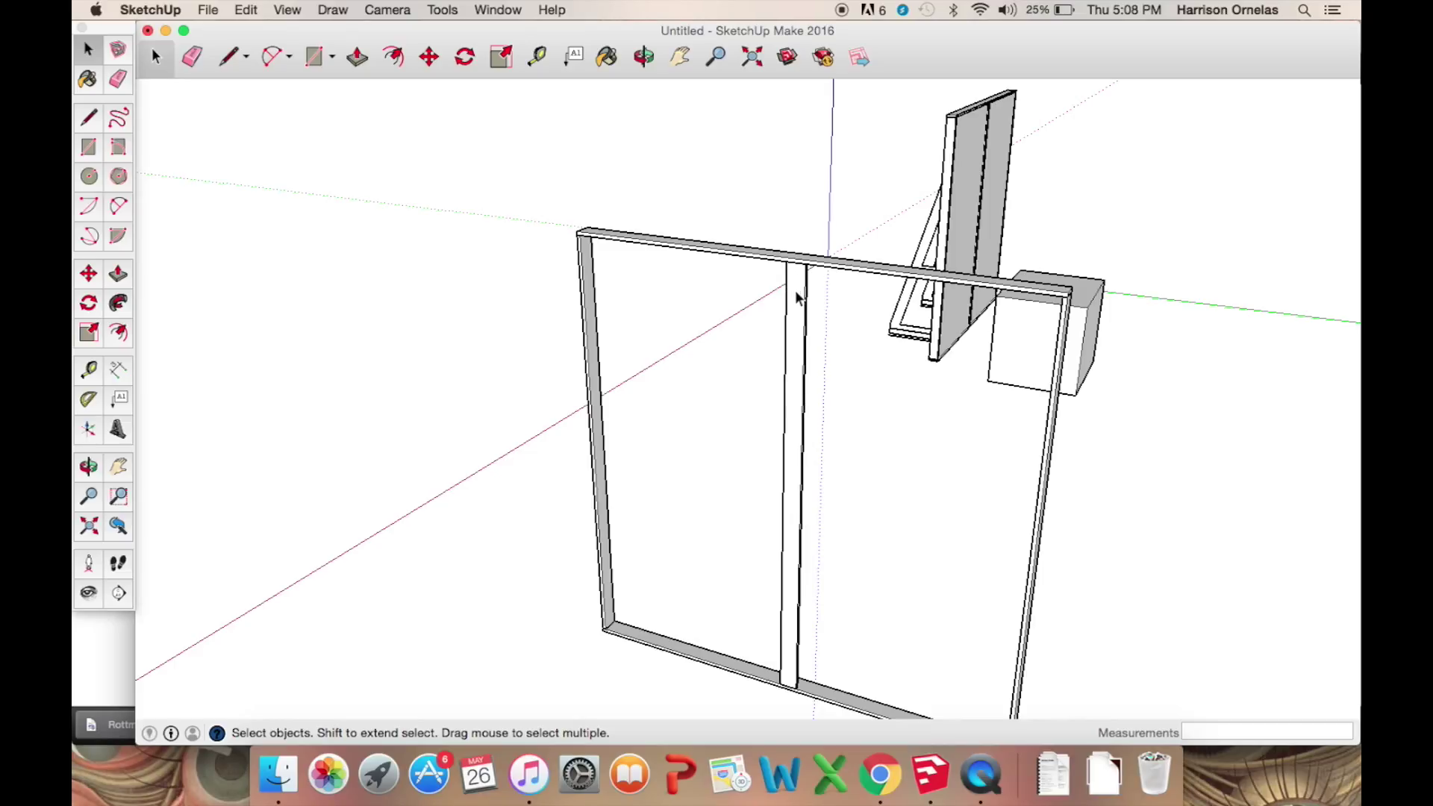
scroll(795, 319, up, 5)
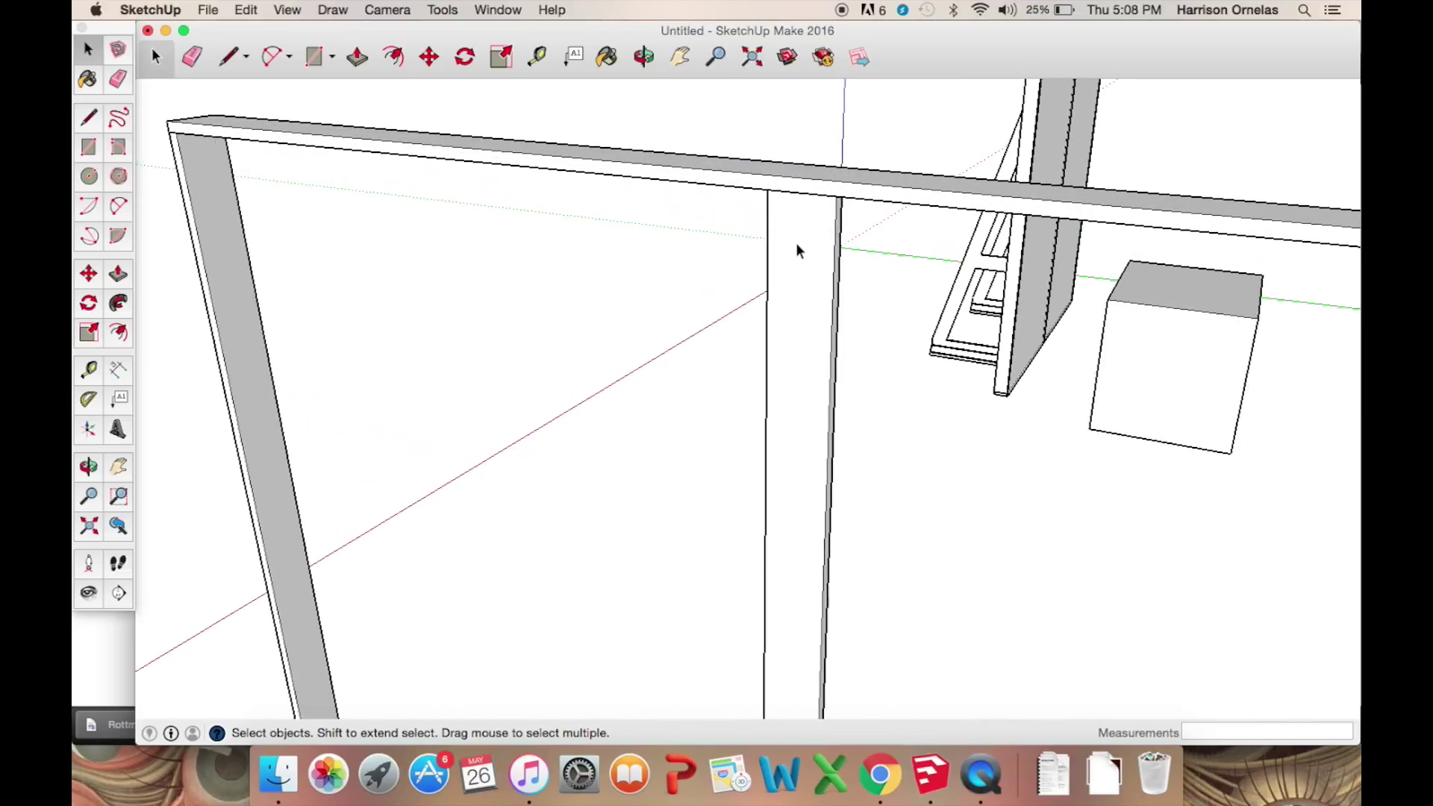
scroll(797, 245, up, 2)
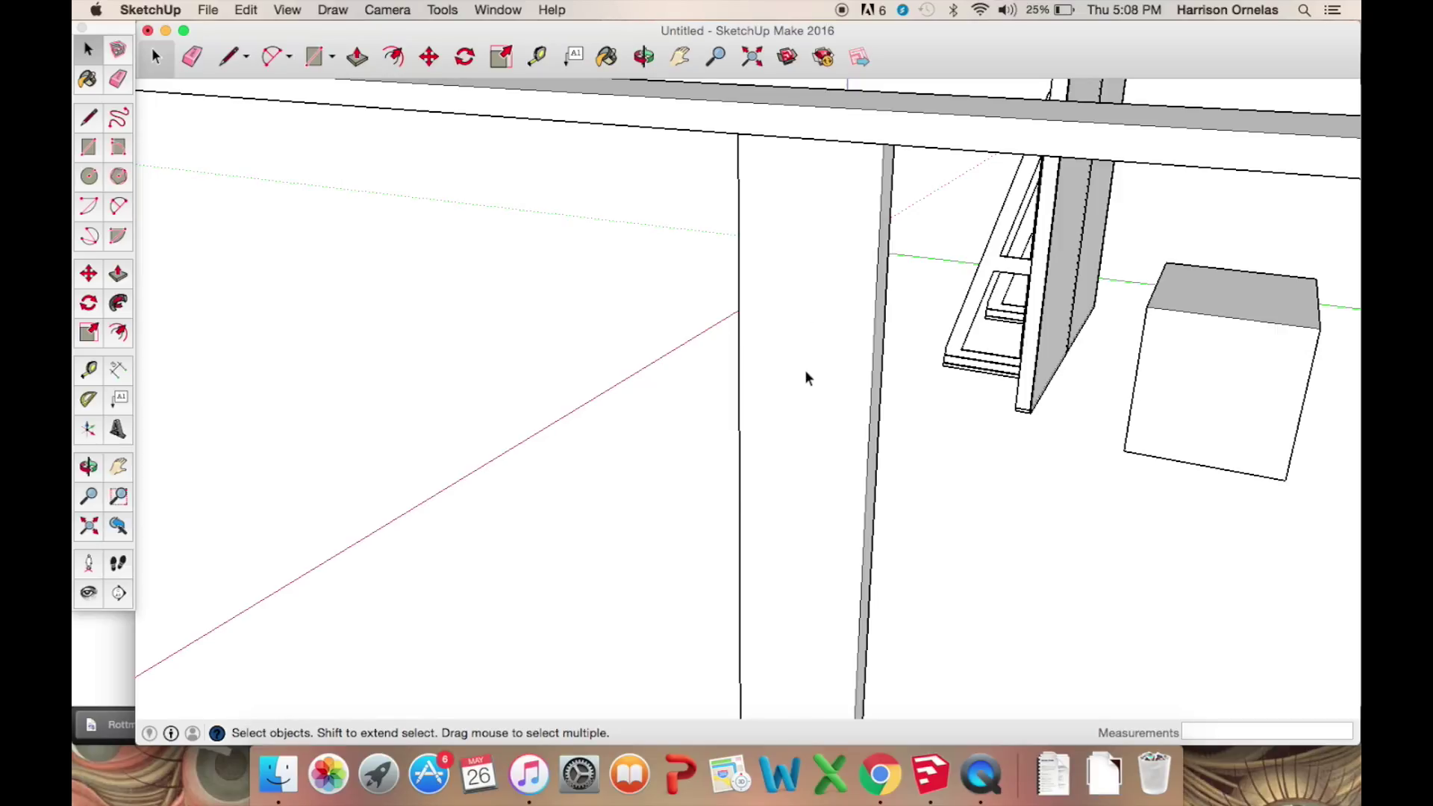
middle_drag(806, 374, 743, 231)
scroll(824, 297, down, 5)
shift+middle_drag(620, 283, 672, 229)
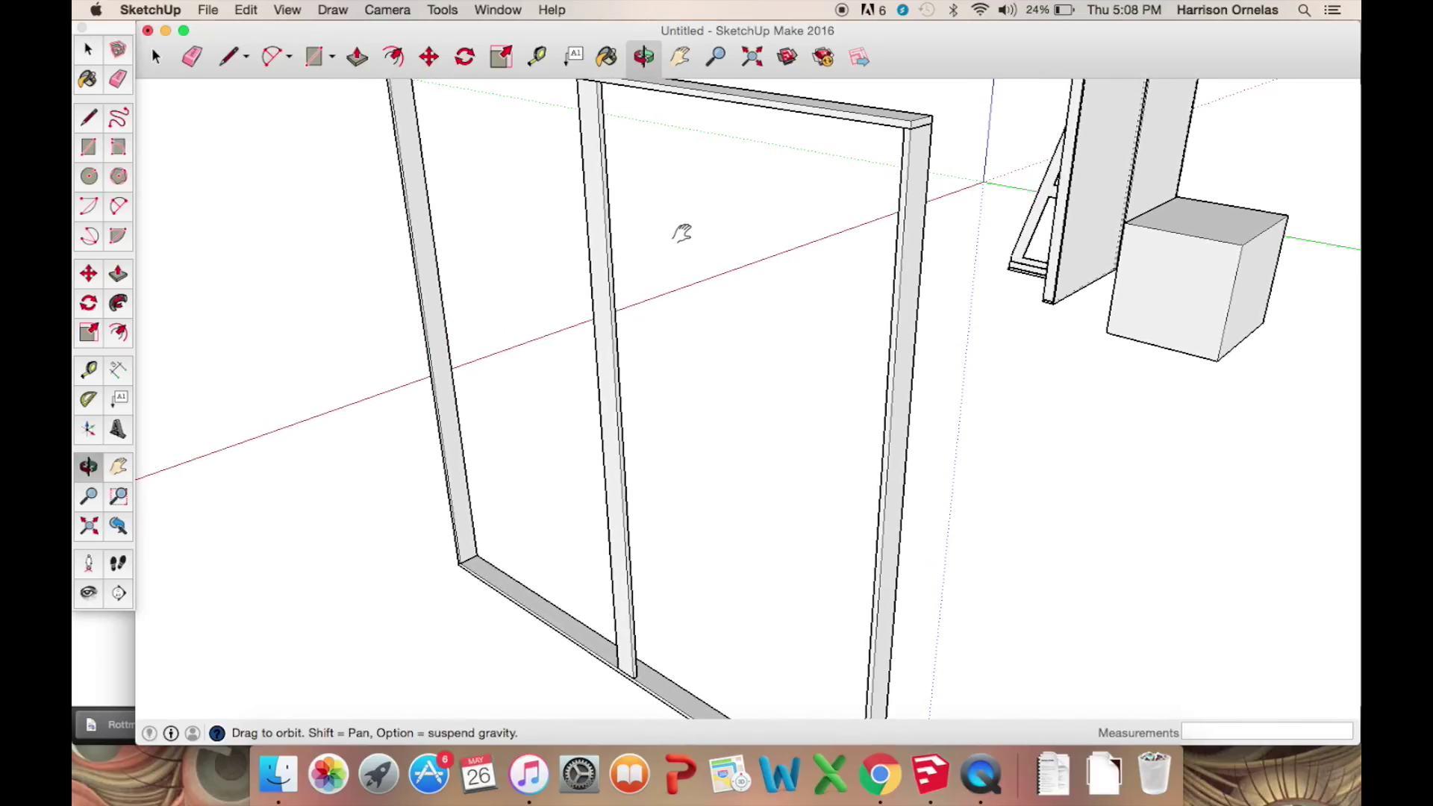
key(space)
middle_drag(646, 245, 625, 283)
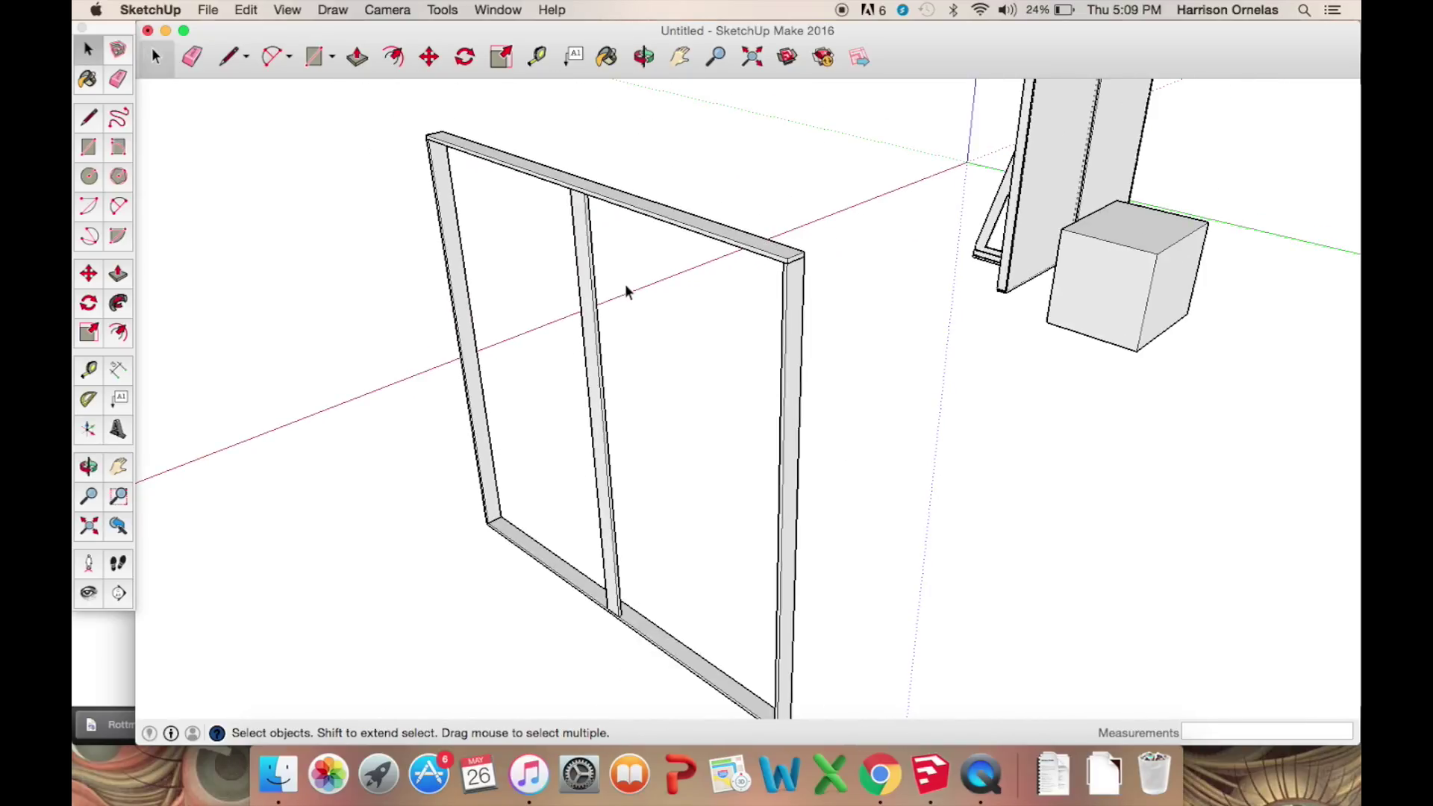